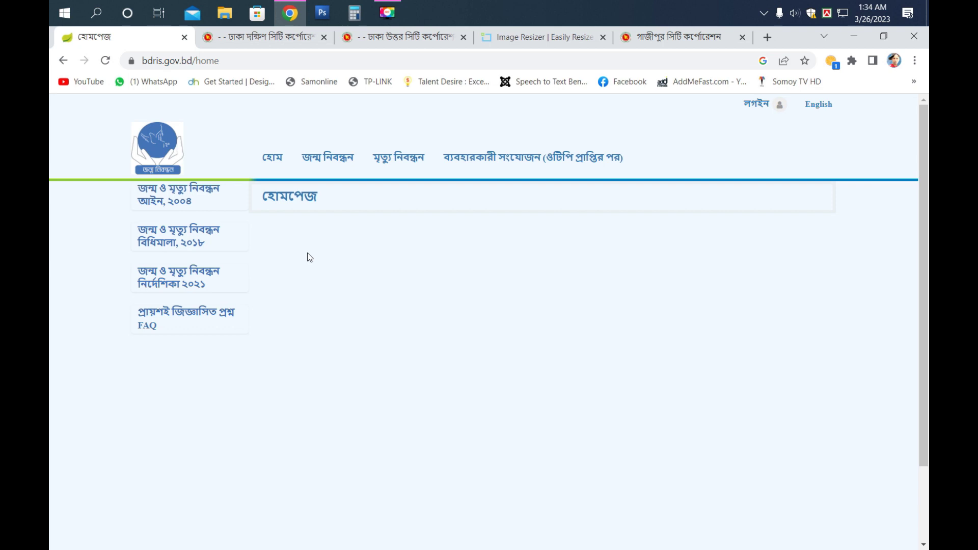
- Reload the home page and pick জন্ম নিবন্ধন আবেদন from the জন্ম নিবন্ধন menu
click(275, 165)
mouse_move(328, 169)
mouse_move(398, 158)
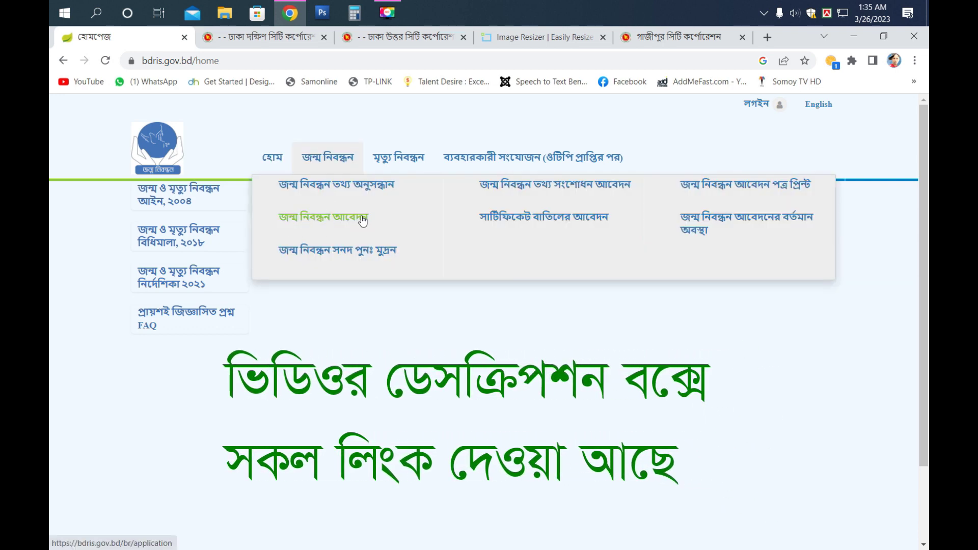
click(355, 221)
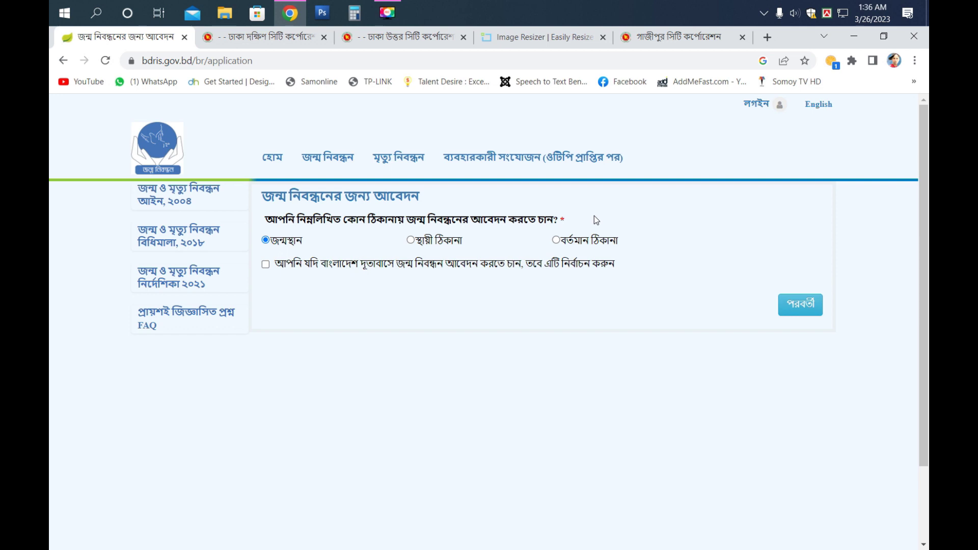
- Toggle the application address between present and permanent, ending on the present address
click(557, 241)
click(412, 240)
click(561, 242)
- Keep the present address selected and continue with পরবর্তী to the registrant's details form
click(411, 239)
click(556, 241)
click(801, 309)
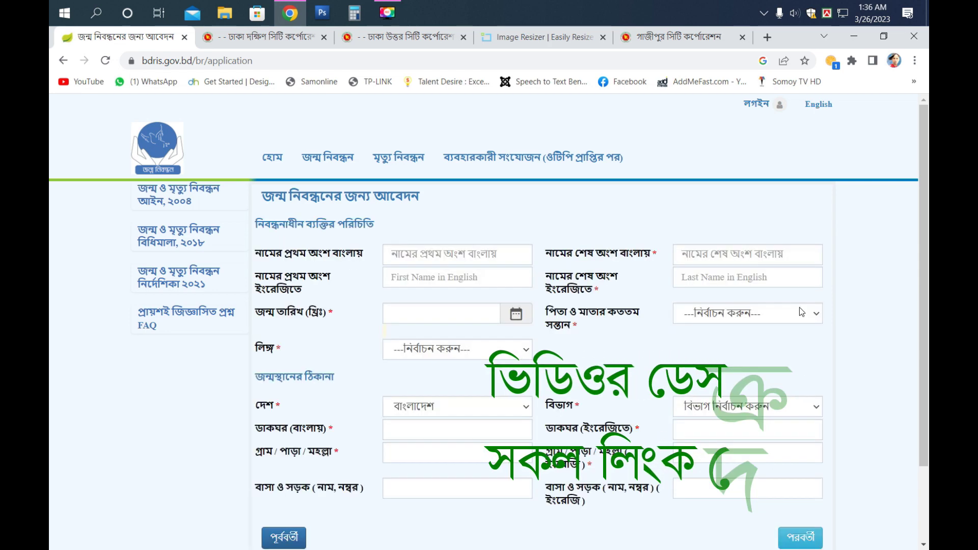
scroll(680, 289, down, 2)
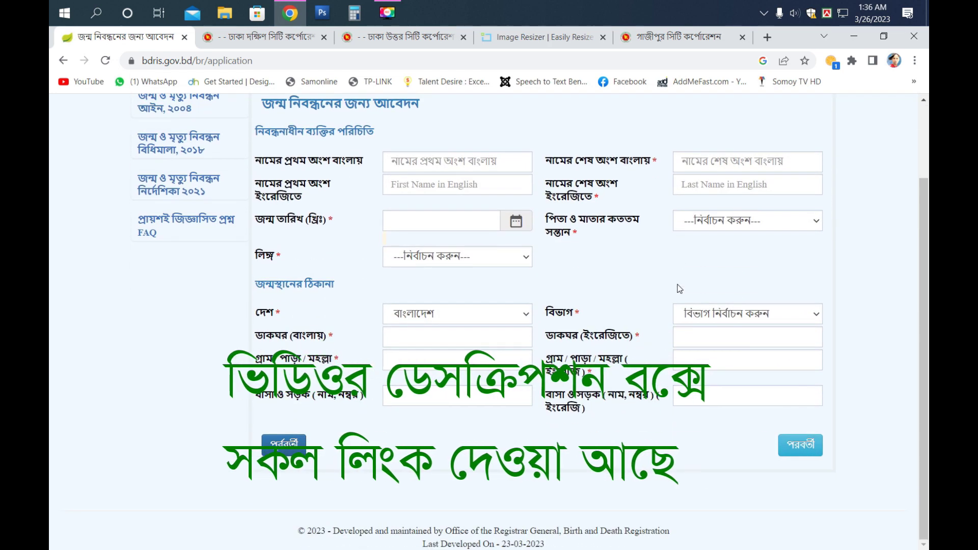
scroll(593, 360, up, 2)
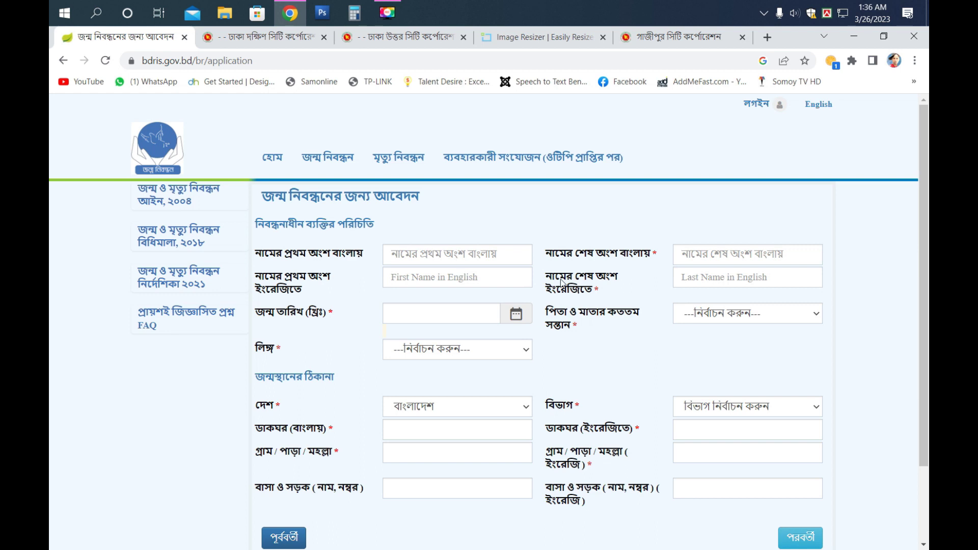
- Switch the keyboard to Bangla Unicode and enter the registrant's Bangla first and last name
click(828, 13)
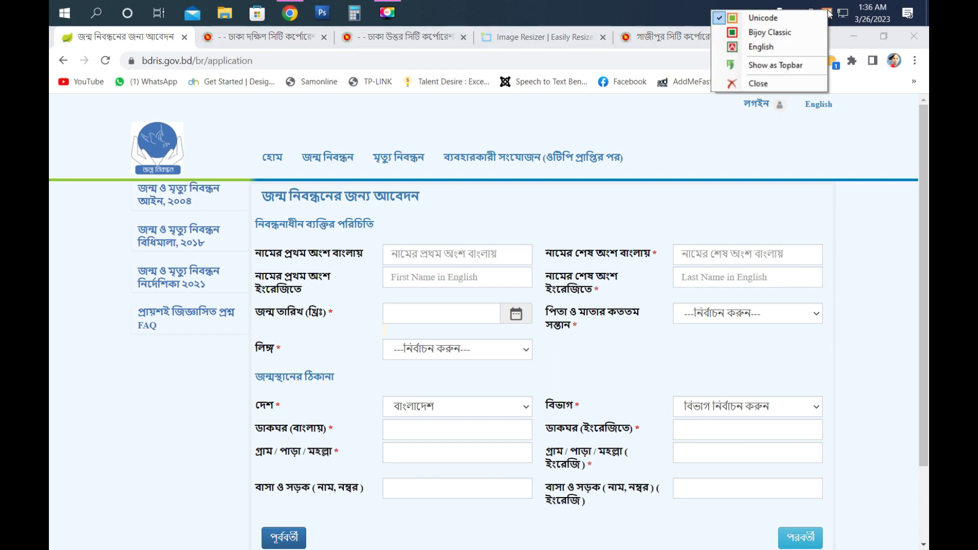
click(762, 47)
click(827, 15)
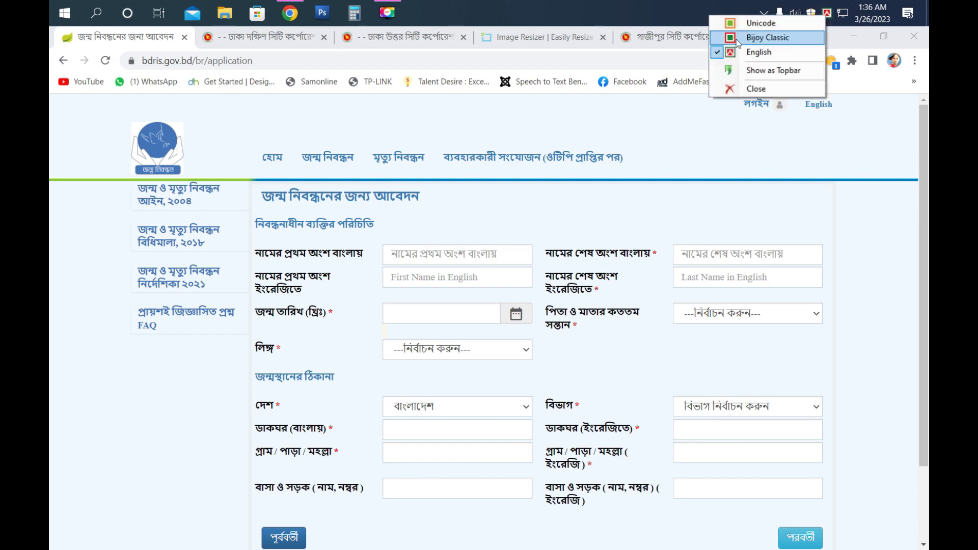
click(763, 23)
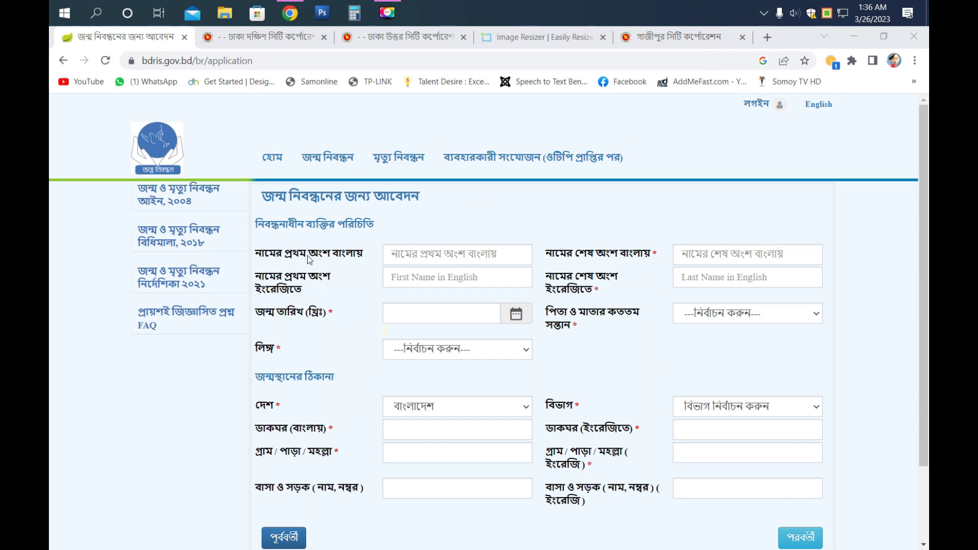
click(416, 253)
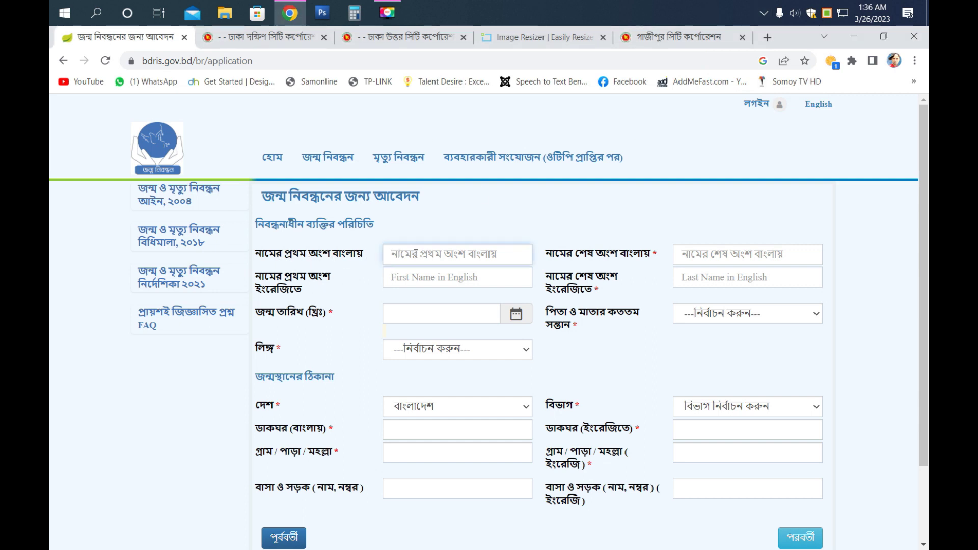
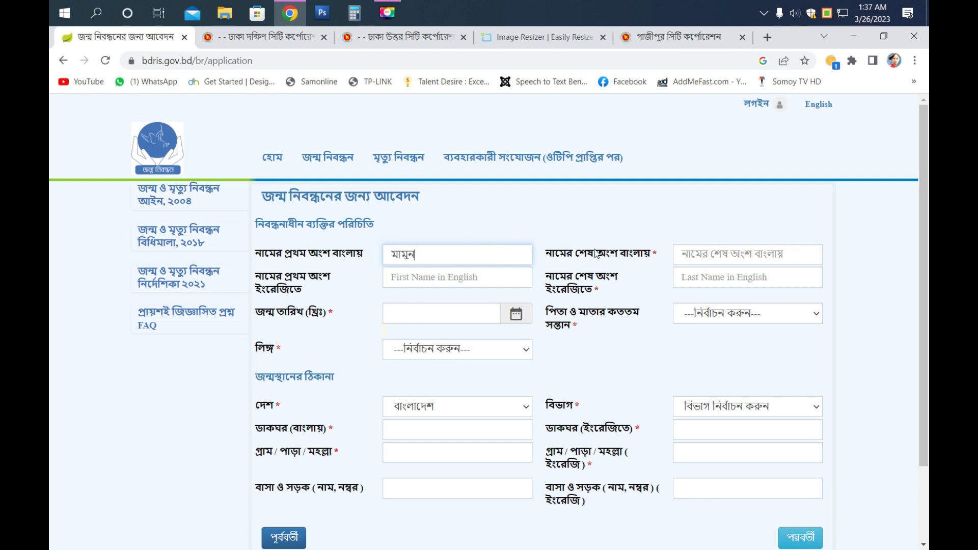
click(701, 255)
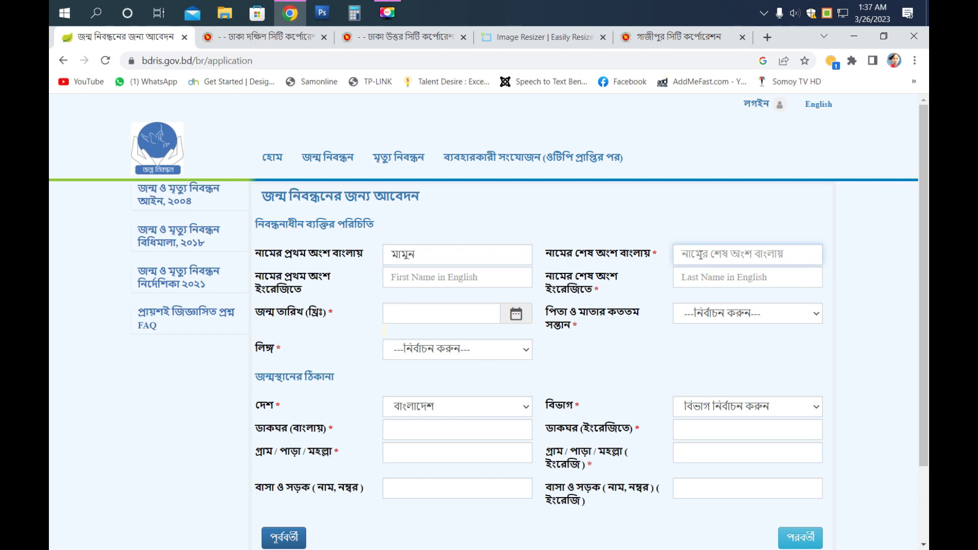
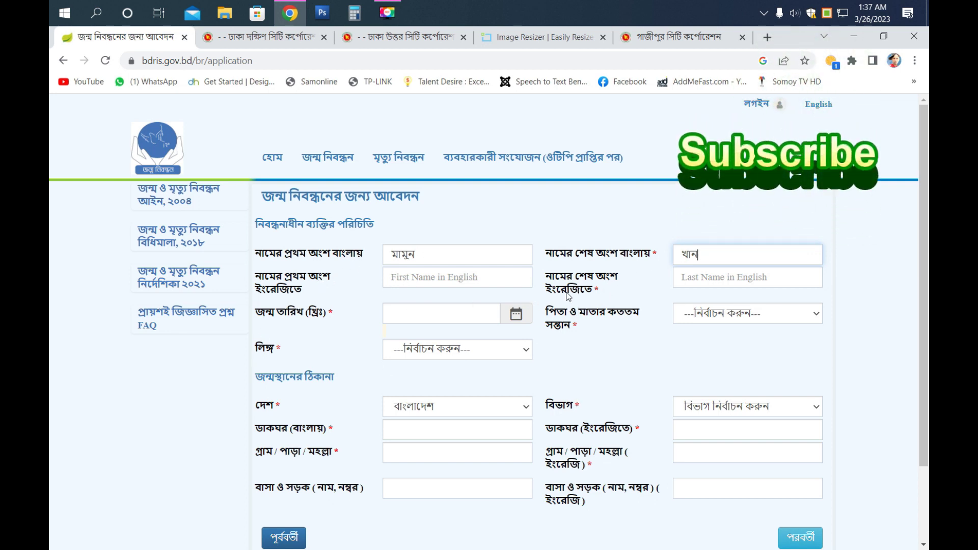
- Review the Bangla name fields, restoring the first name after an accidental deletion
scroll(483, 355, down, 1)
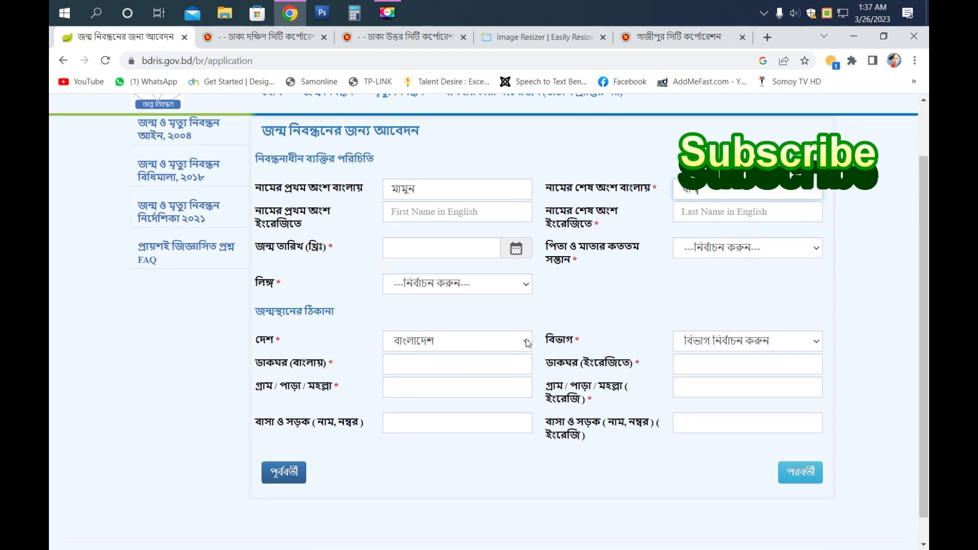
scroll(526, 347, up, 1)
drag(711, 254, 659, 256)
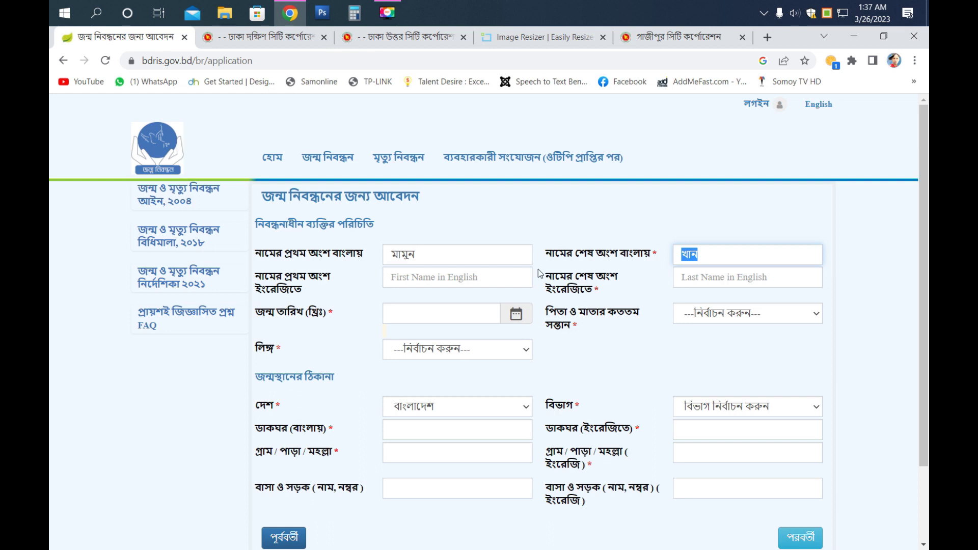
click(458, 257)
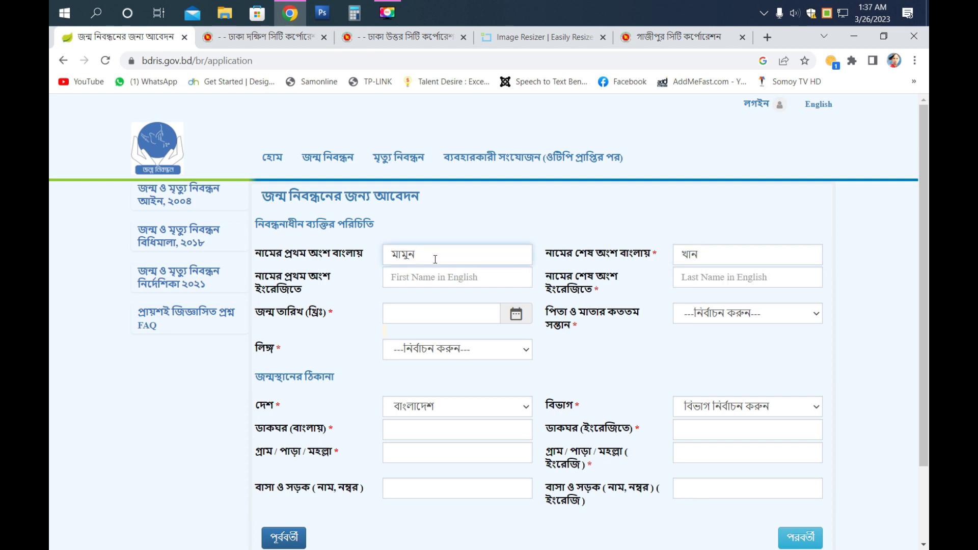
click(726, 257)
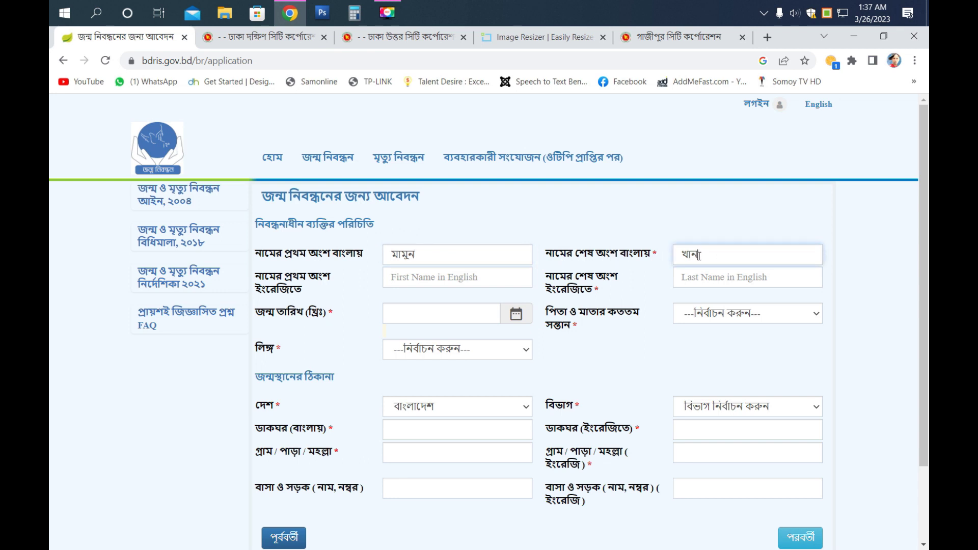
drag(703, 255, 680, 256)
drag(432, 257, 383, 256)
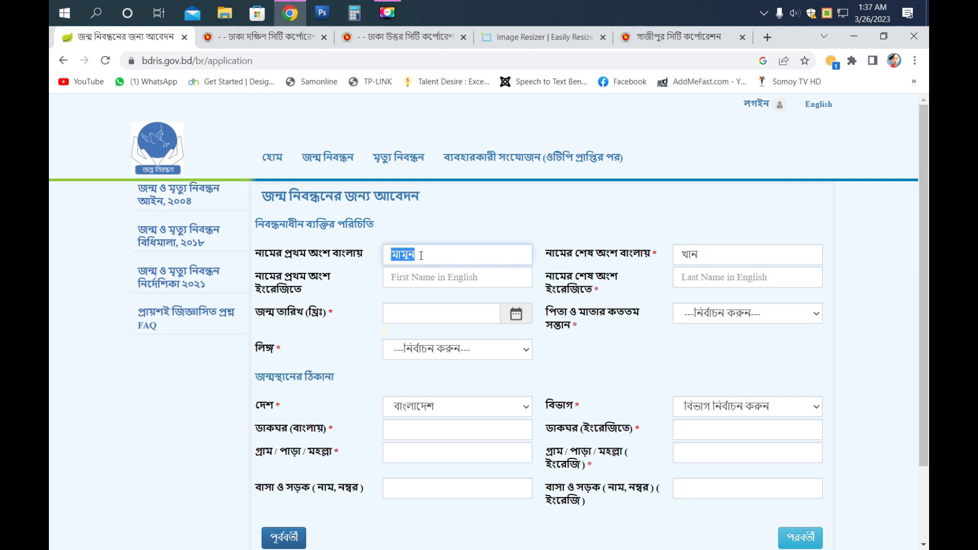
key(BackSpace)
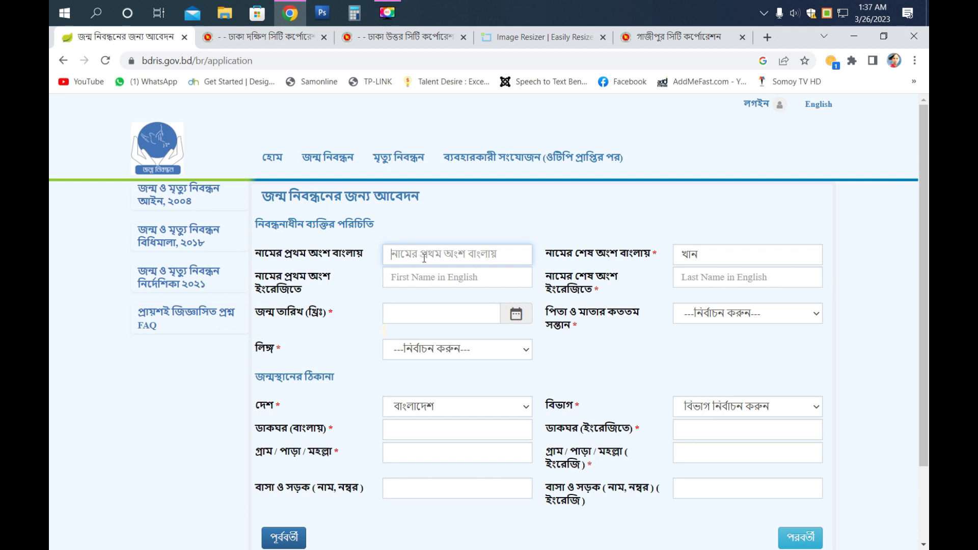
click(718, 255)
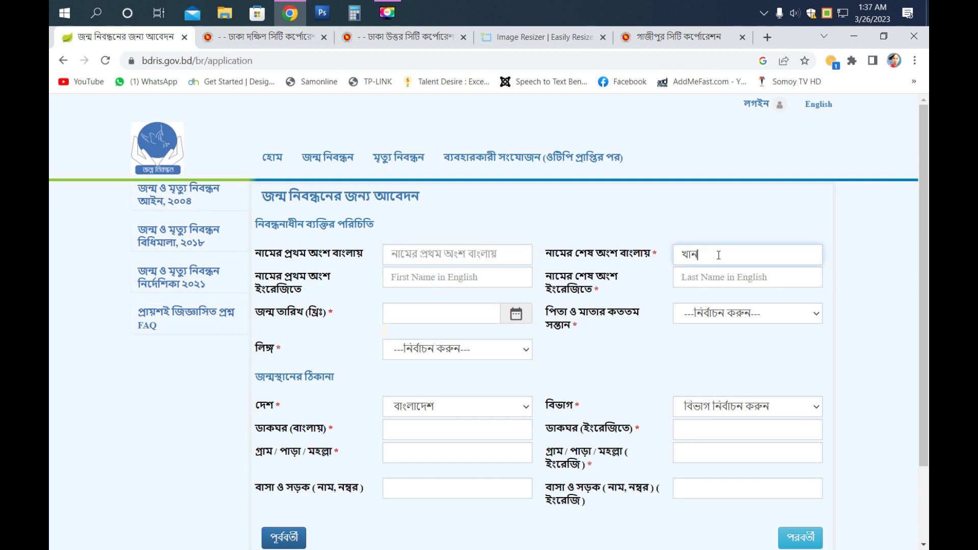
key(ctrl+z)
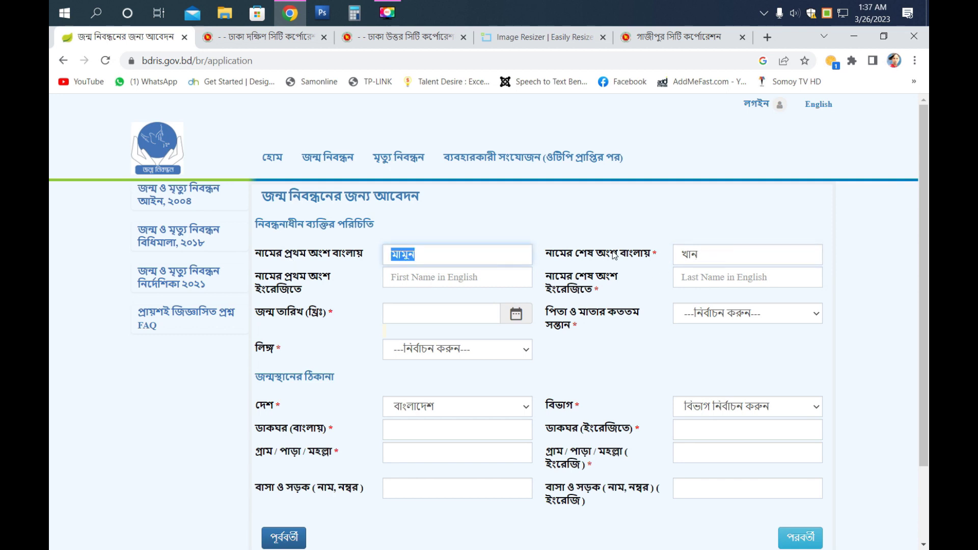
key(Tab)
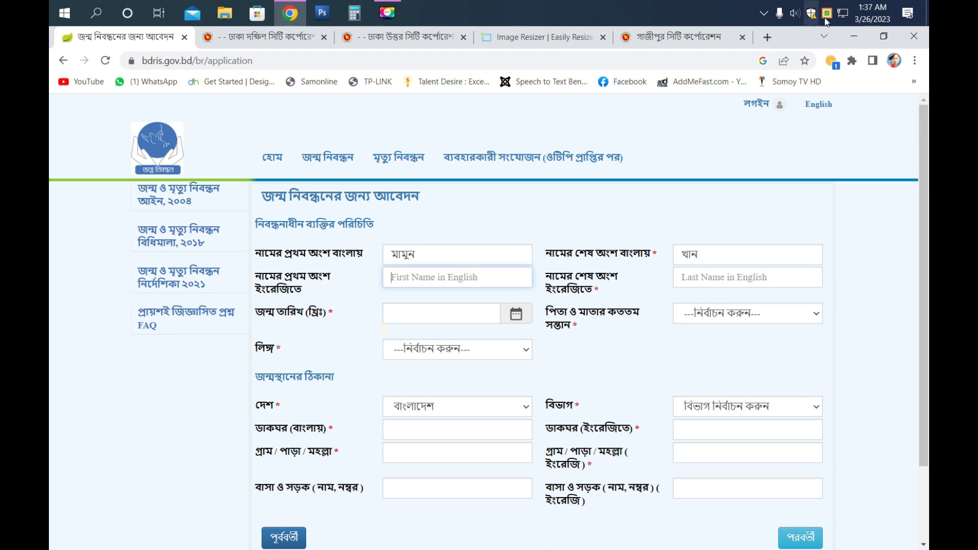
- Switch the keyboard to English, enter the registrant's English first and last name, then open the birth-date calendar
click(829, 20)
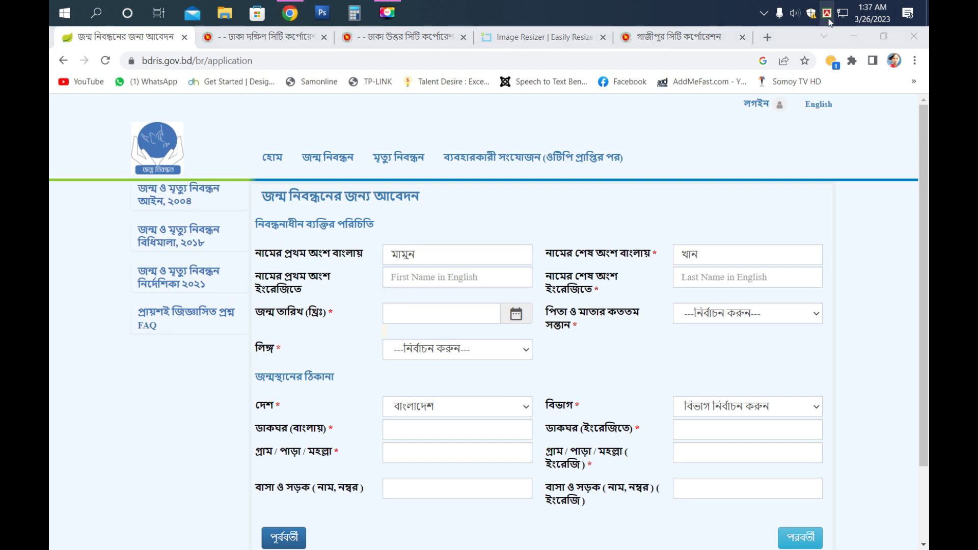
right_click(828, 20)
click(750, 61)
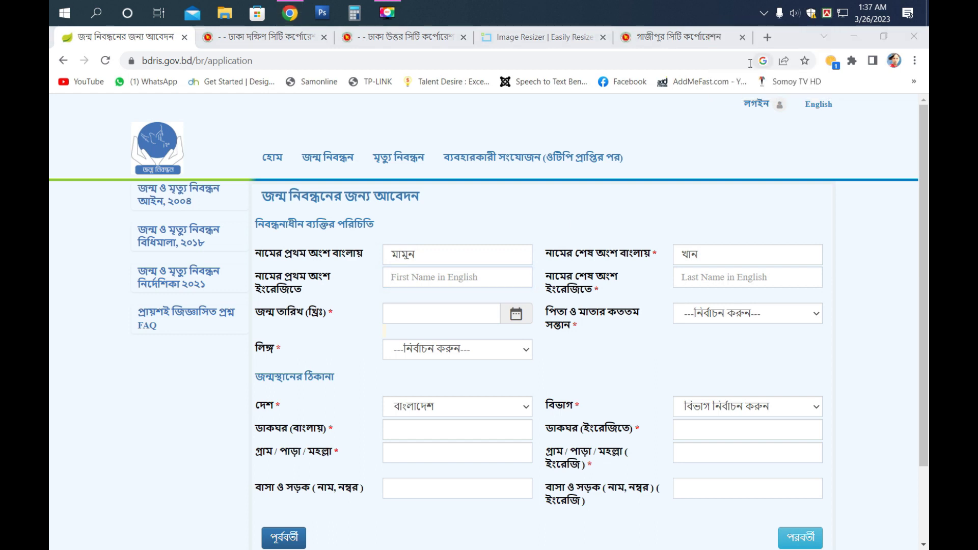
click(401, 279)
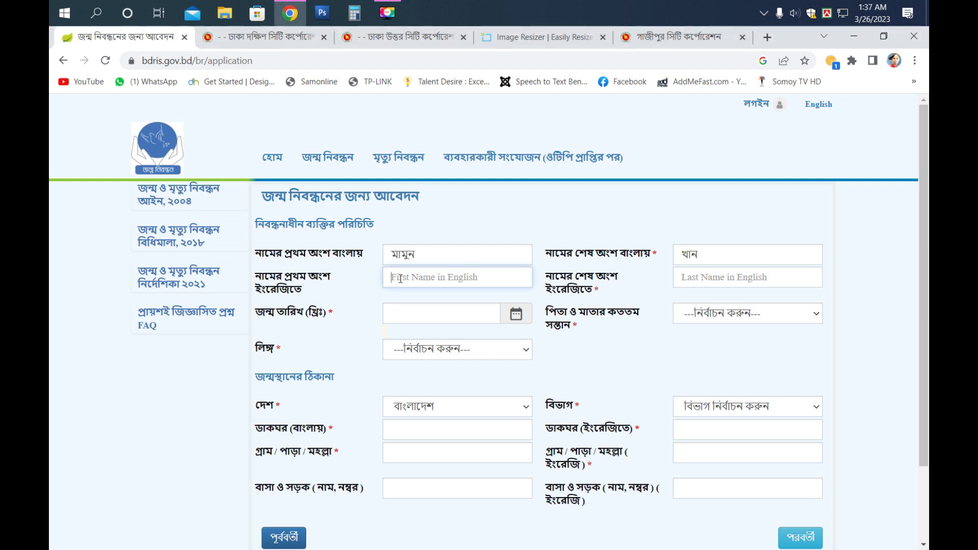
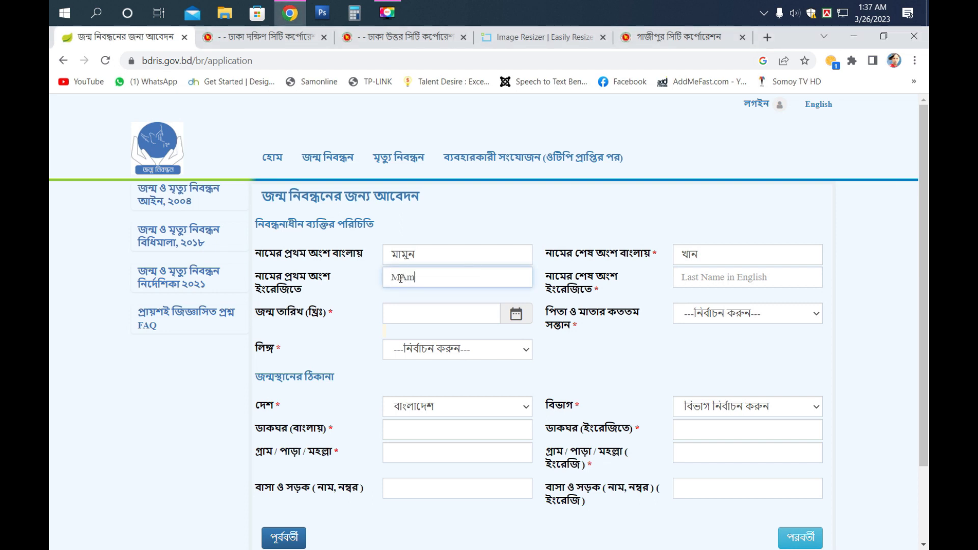
click(745, 282)
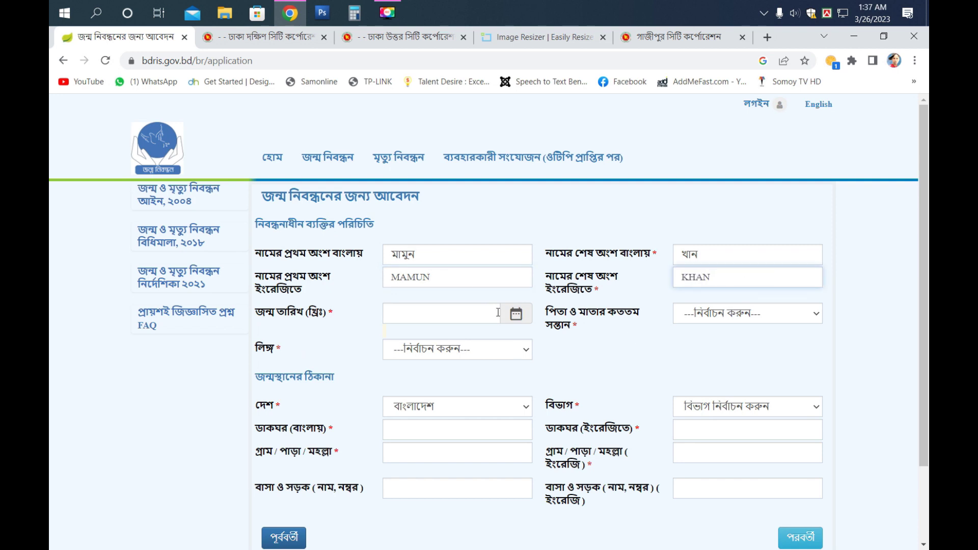
click(464, 313)
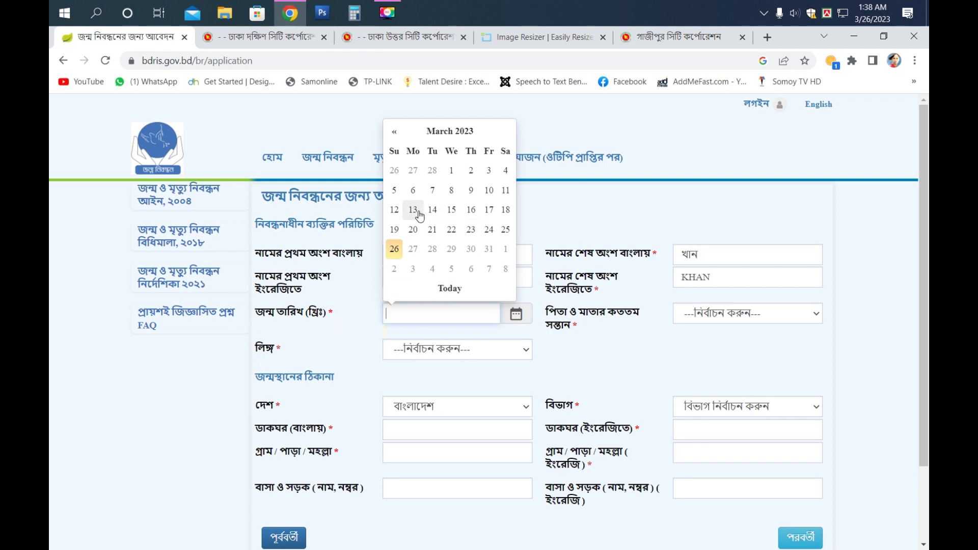
- Set the birth date to 01/01/1989 and confirm the required documents are available
click(450, 132)
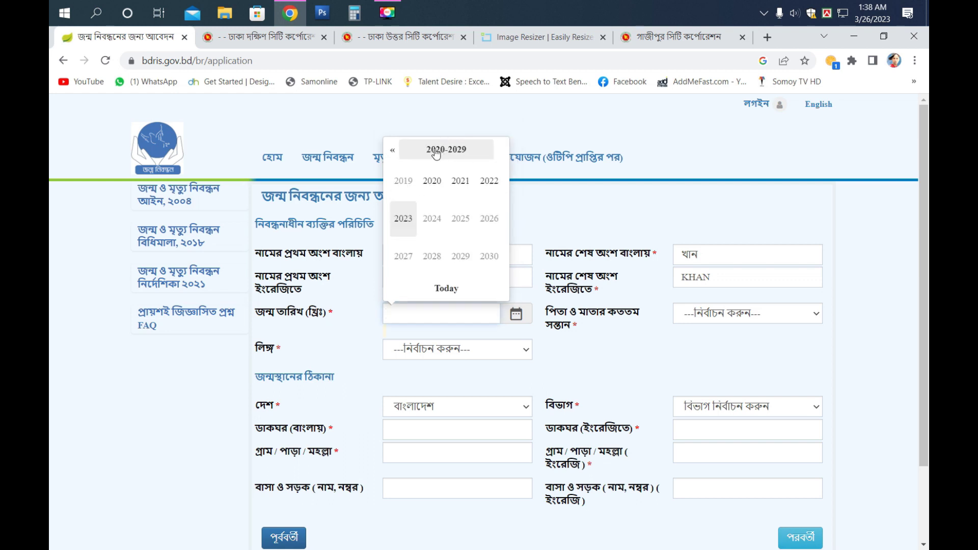
click(443, 152)
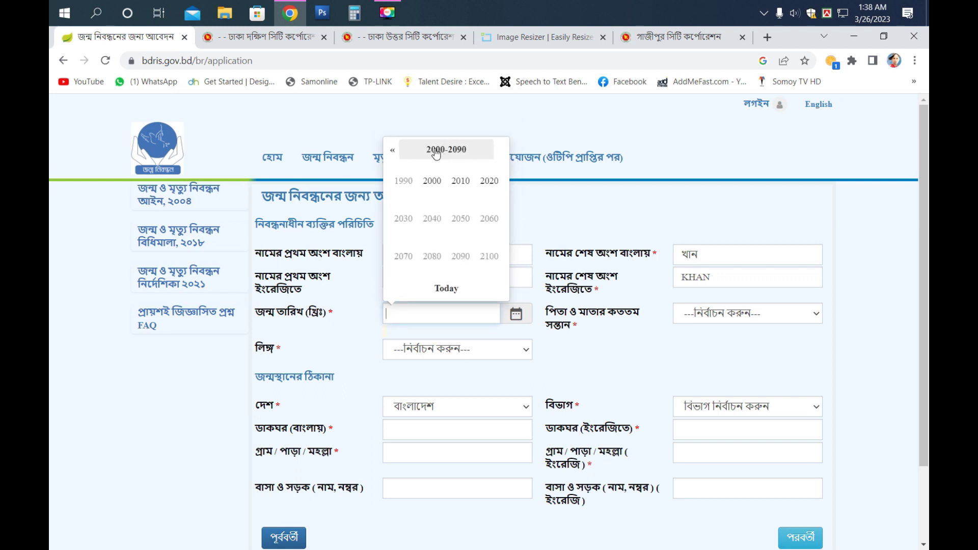
click(403, 182)
click(403, 184)
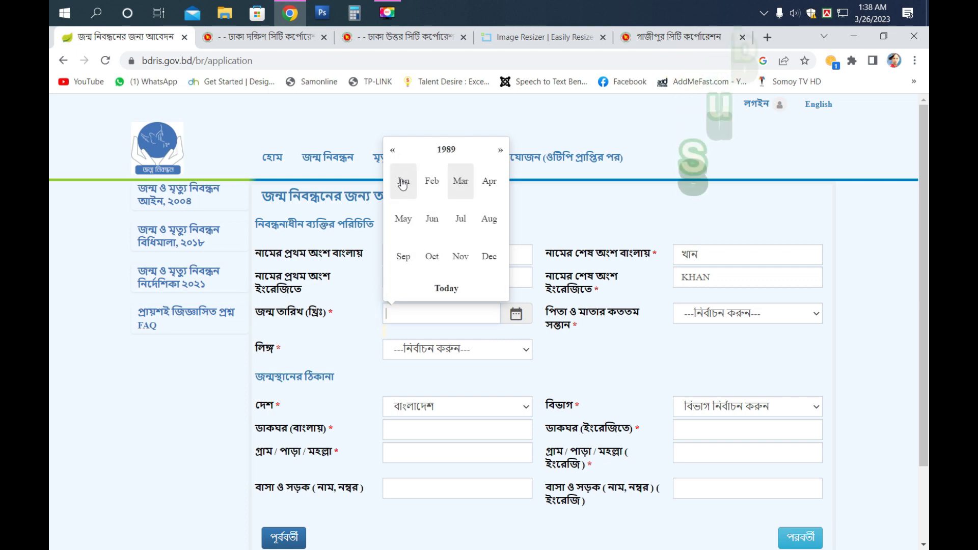
click(402, 184)
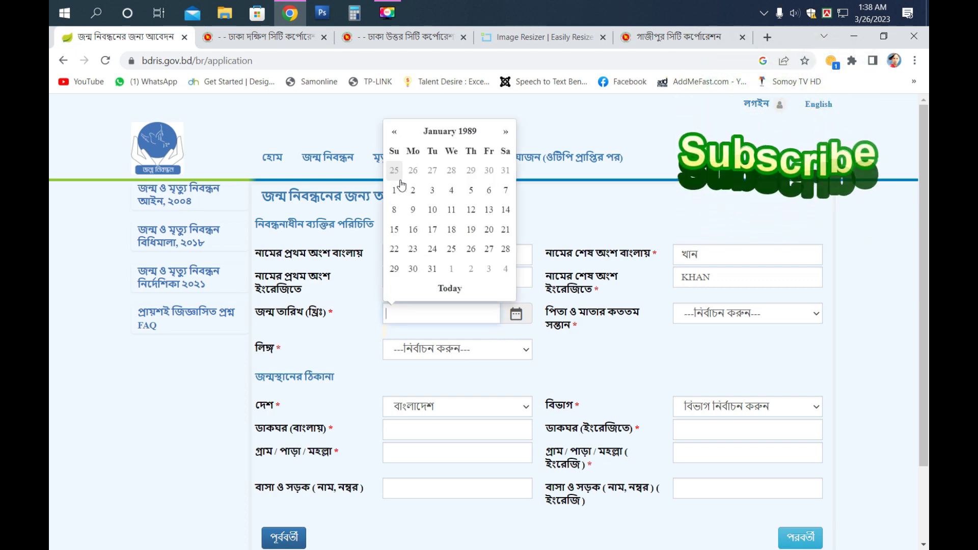
click(393, 186)
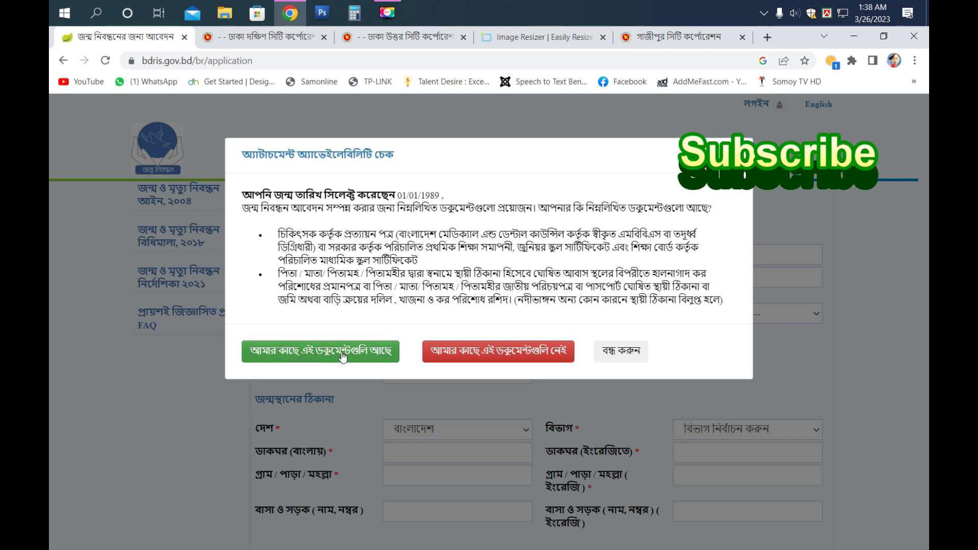
click(342, 356)
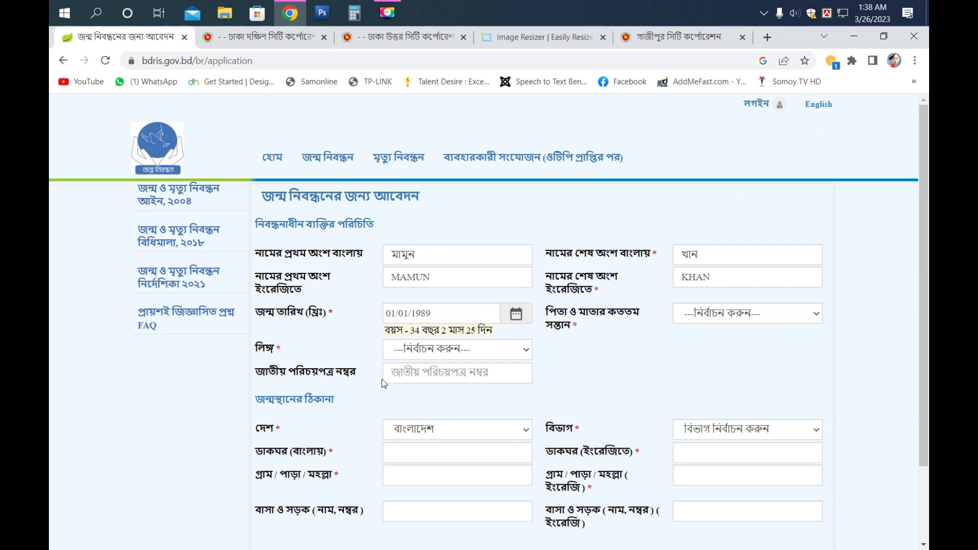
click(414, 373)
- Reopen the birth-date calendar and navigate it to the 2000s century
click(428, 313)
click(441, 134)
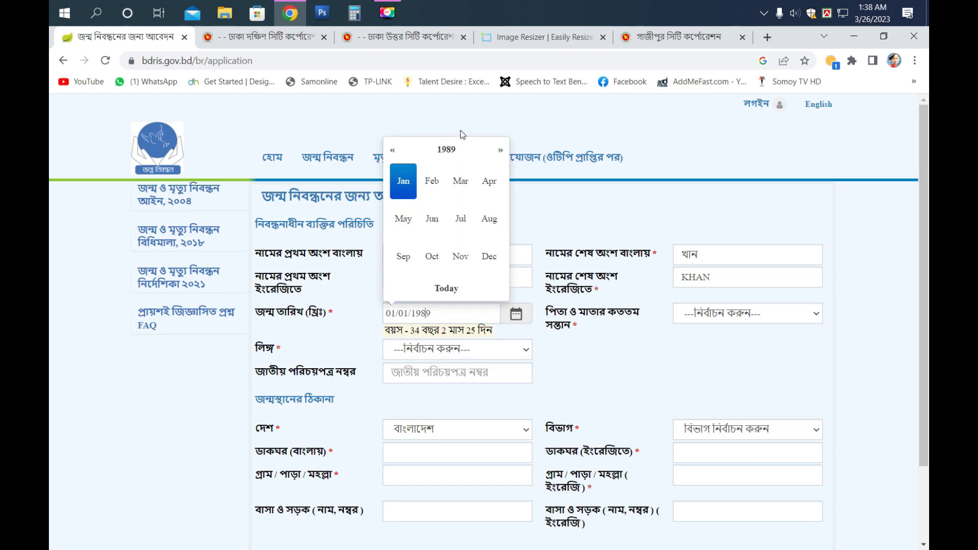
click(392, 151)
click(391, 152)
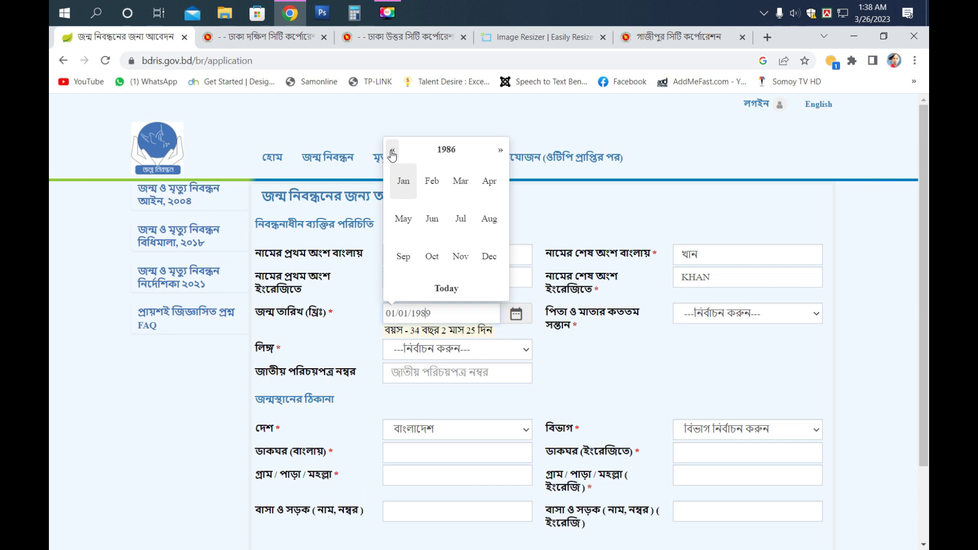
click(439, 150)
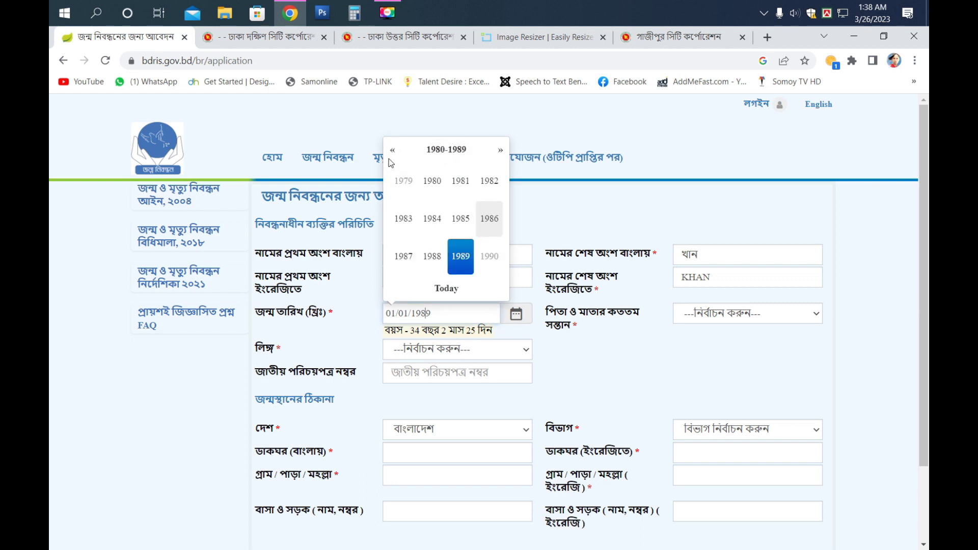
click(392, 153)
click(391, 157)
click(435, 153)
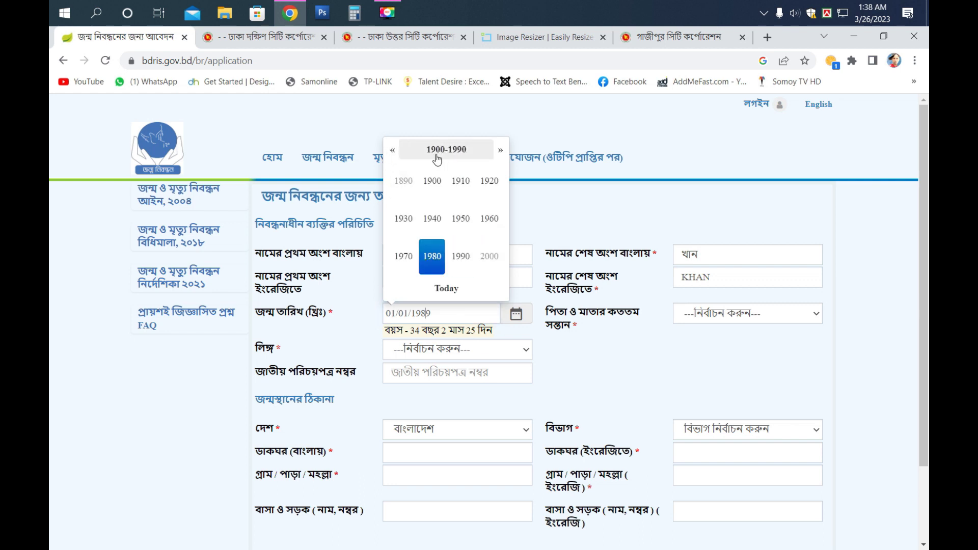
click(391, 153)
click(499, 152)
click(499, 152)
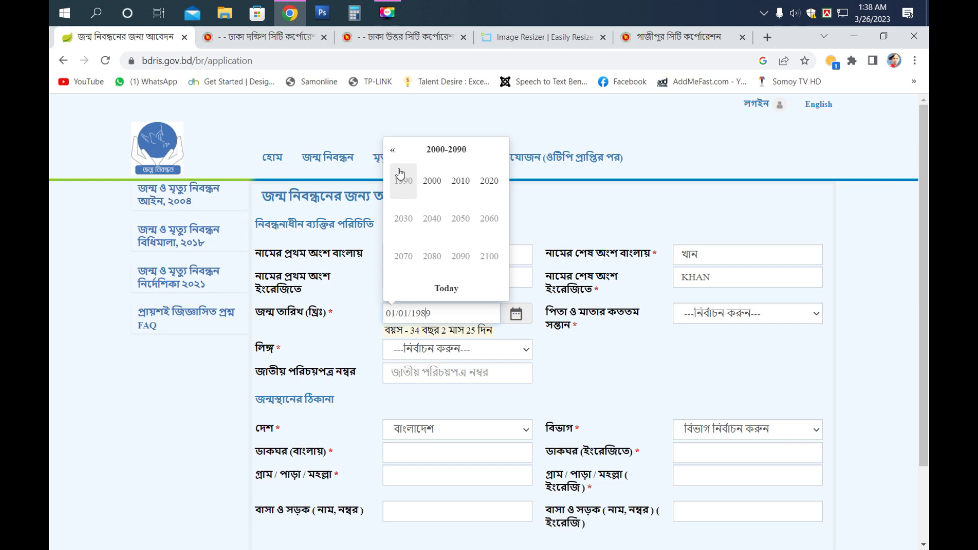
- Pick 1 January 2009 as the birth date and confirm having the required documents
click(434, 190)
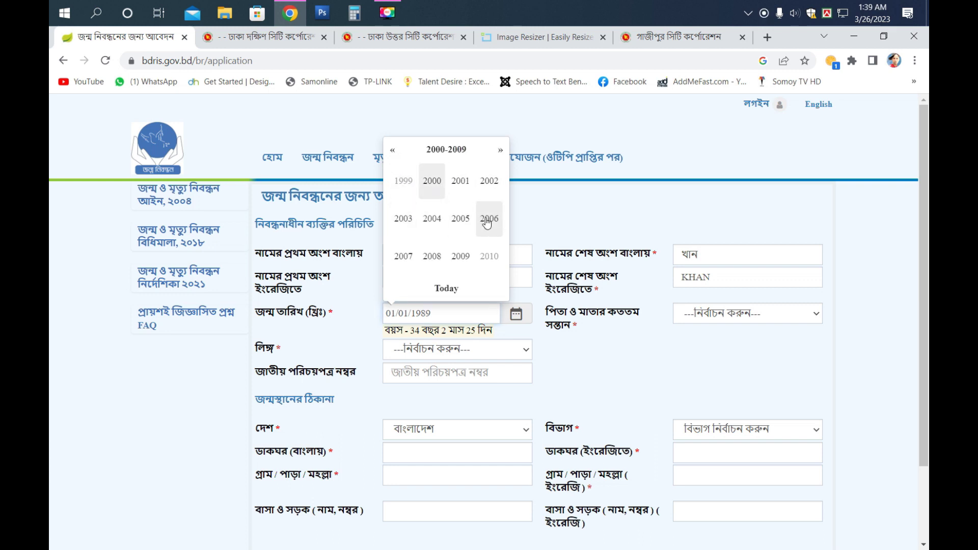
click(462, 257)
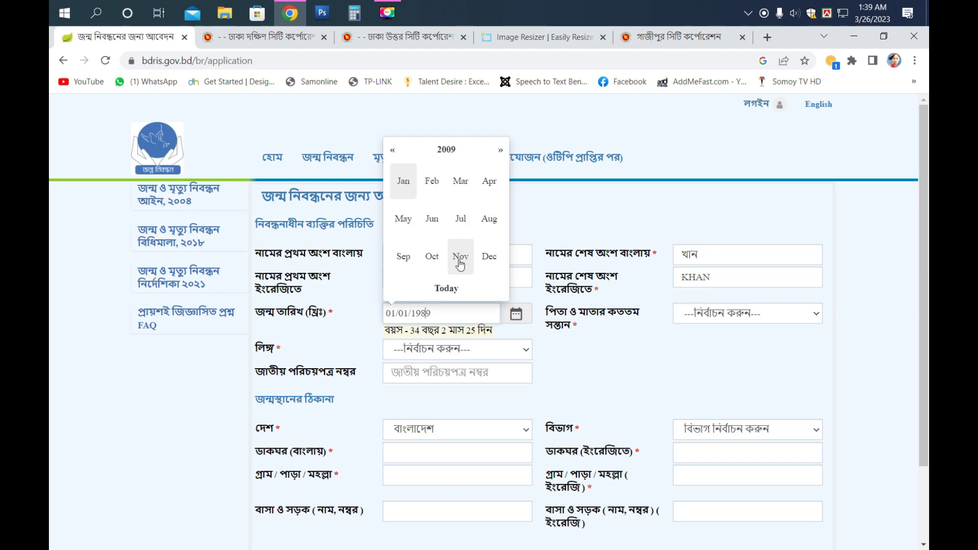
click(401, 185)
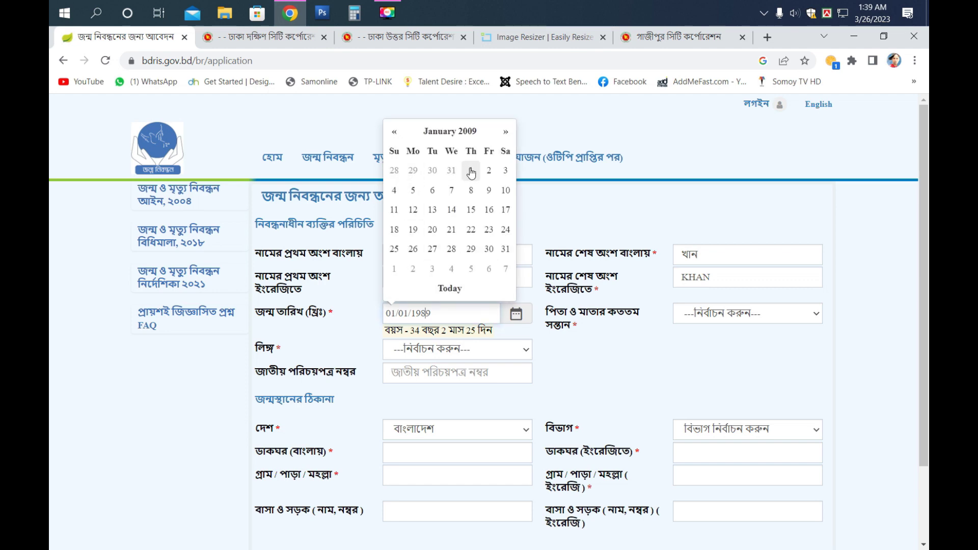
click(471, 170)
click(361, 355)
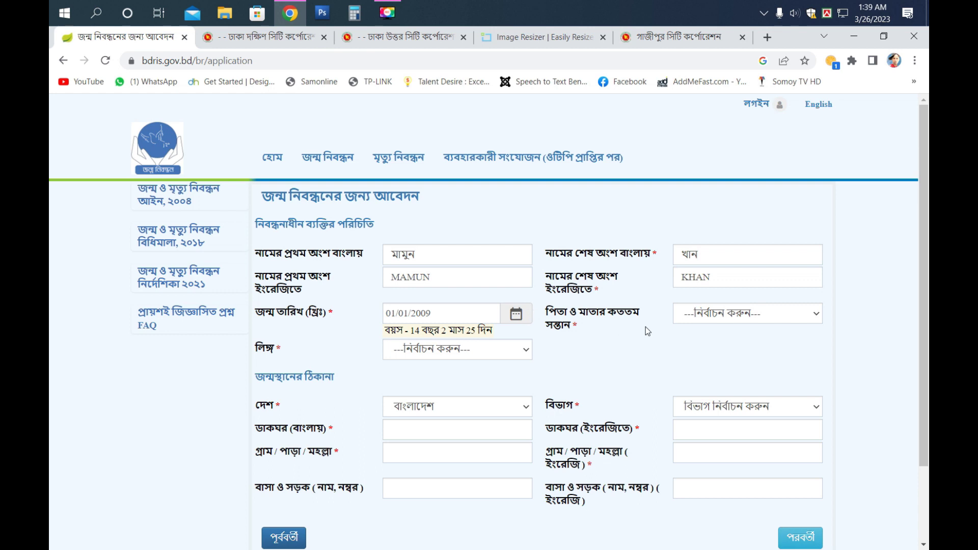
- Set the birth order to ১
click(724, 317)
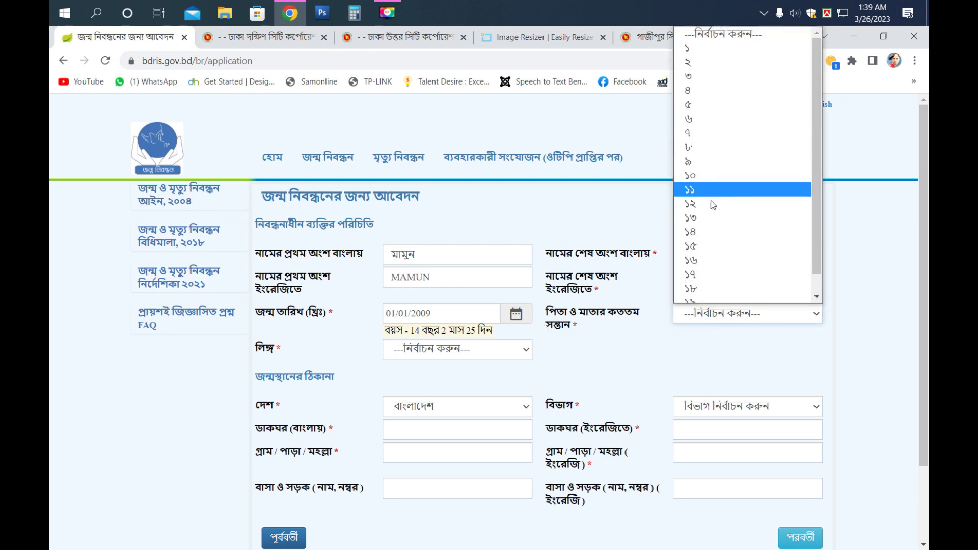
click(484, 254)
drag(480, 254, 390, 254)
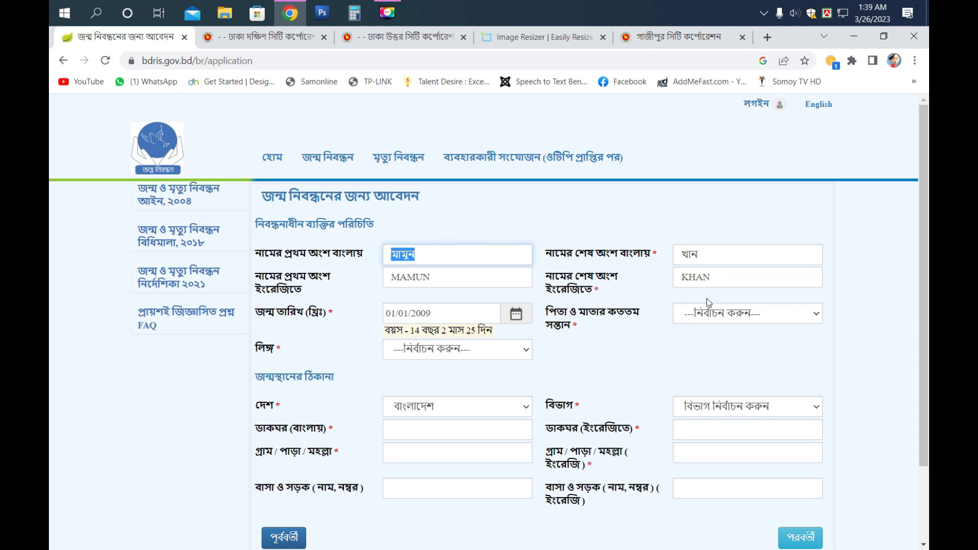
drag(710, 256, 677, 256)
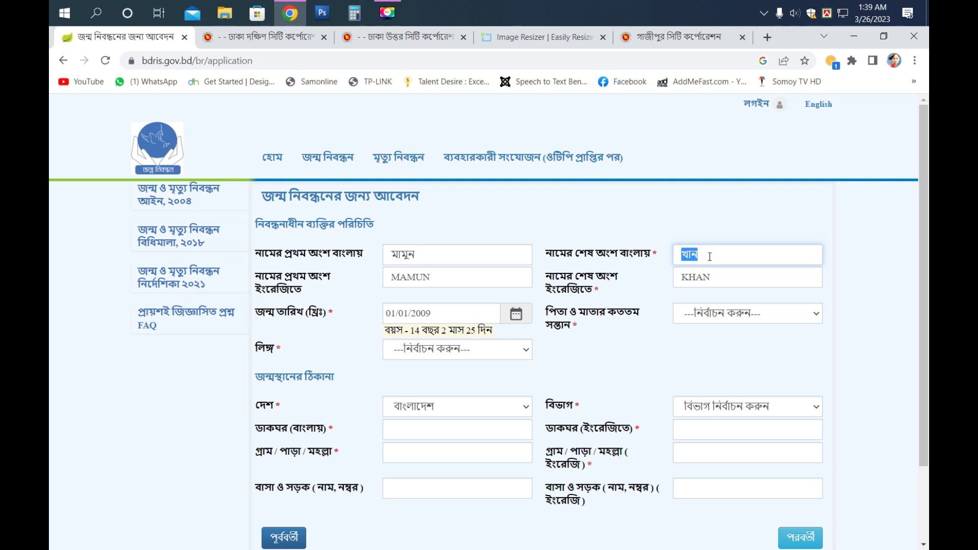
click(738, 313)
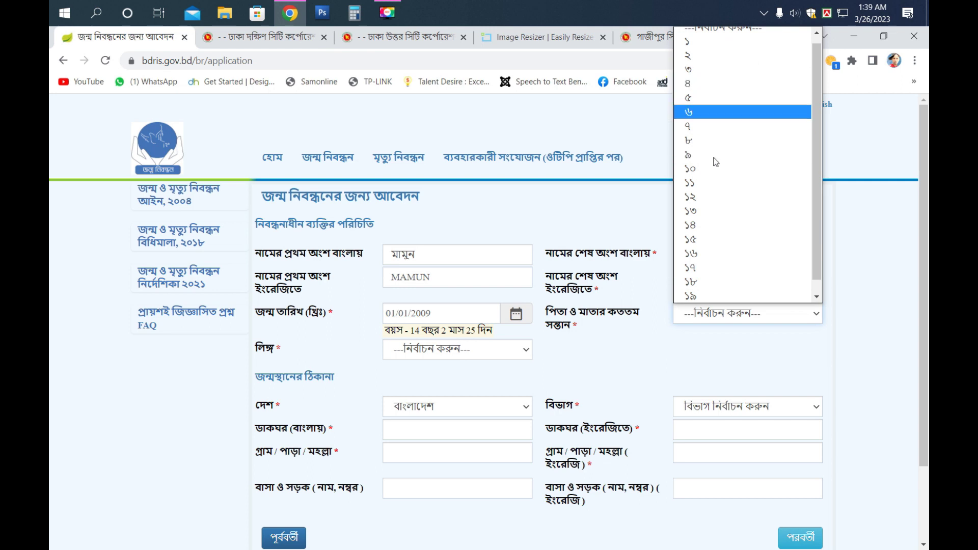
click(693, 49)
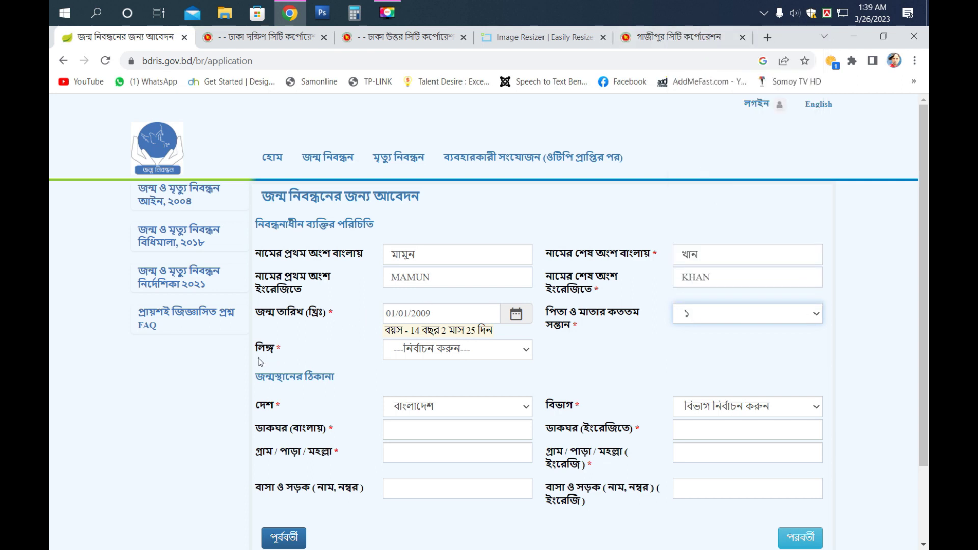
- Set gender to পুরুষ and keep বাংলাদেশ as the birthplace country
click(468, 350)
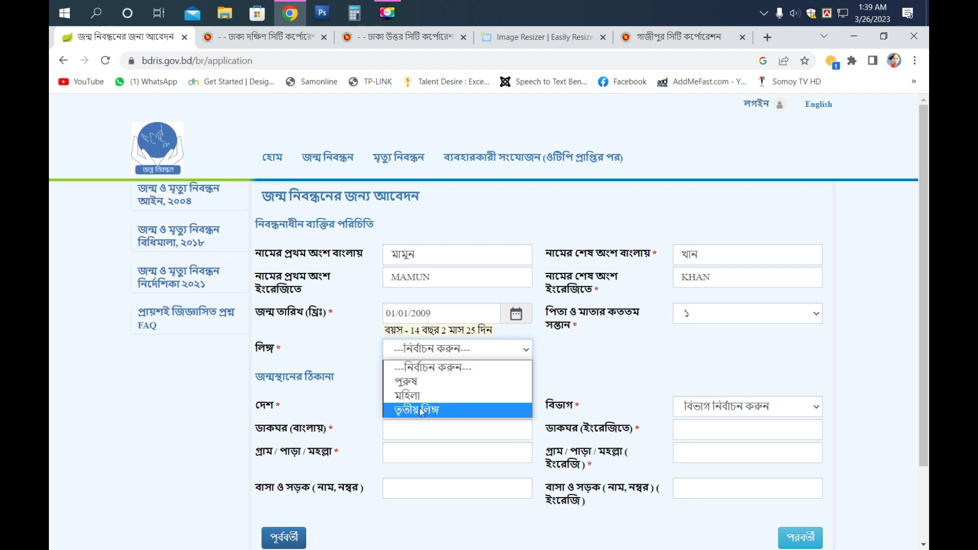
click(417, 383)
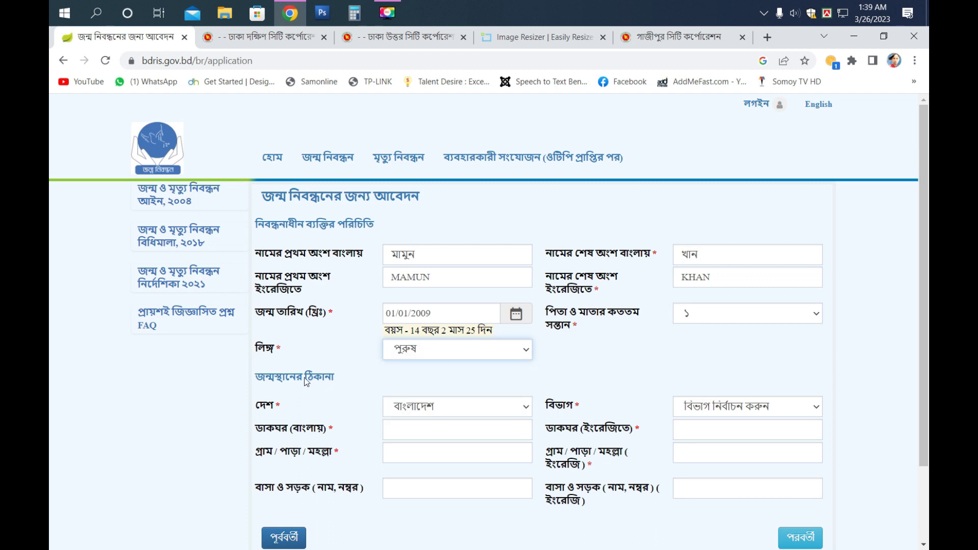
scroll(283, 381, down, 2)
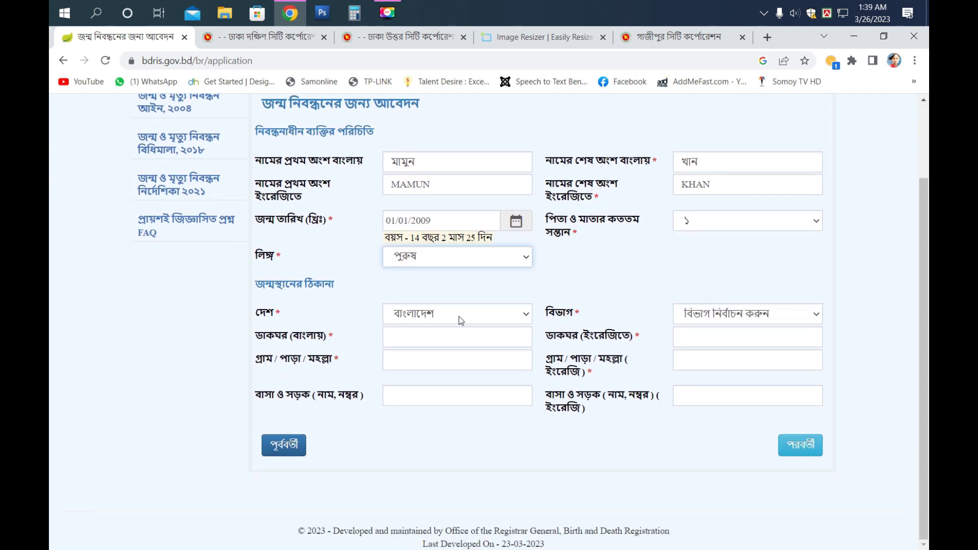
click(479, 320)
click(479, 320)
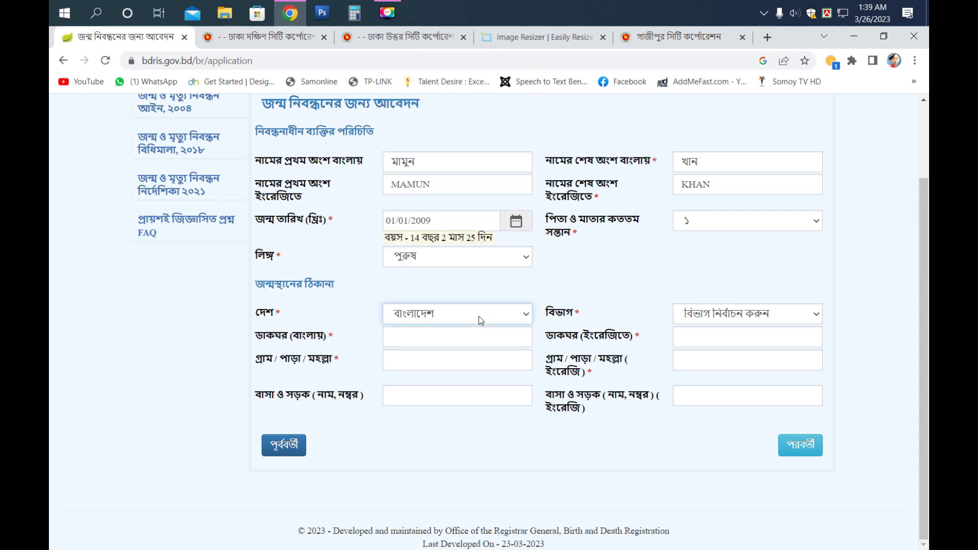
- Choose ঢাকা বিভাগ, ঢাকা district and ঢাকা উত্তর সিটি কর্পোরেশন for the birthplace
click(794, 315)
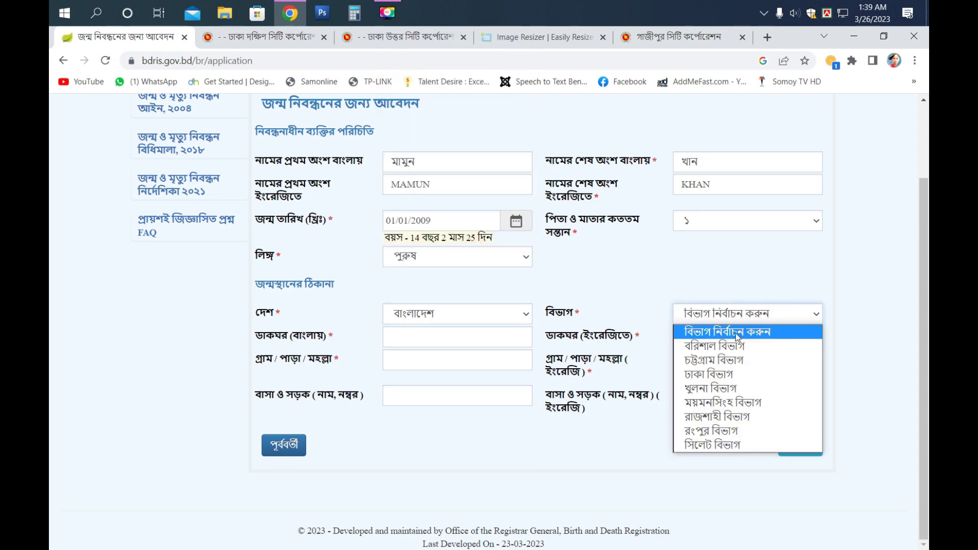
click(723, 375)
click(446, 347)
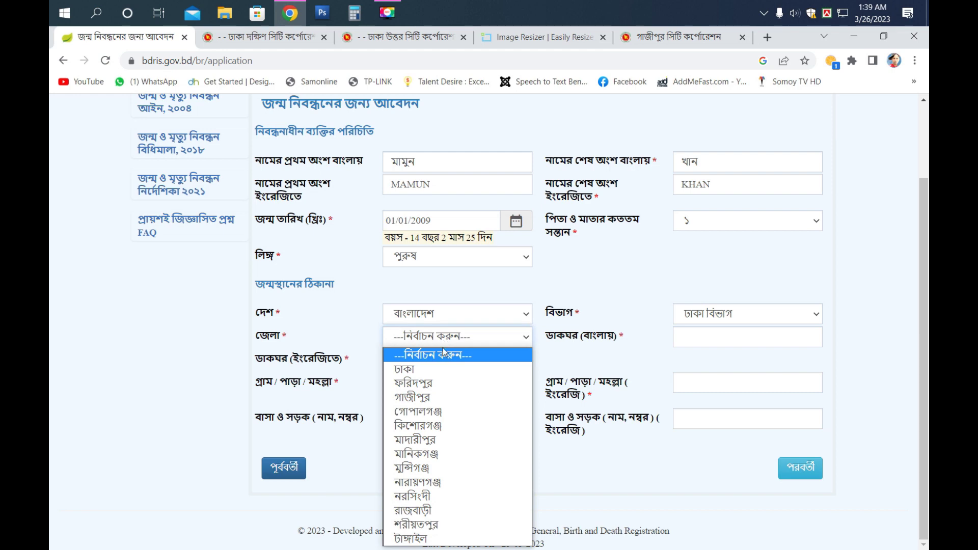
click(453, 367)
click(707, 337)
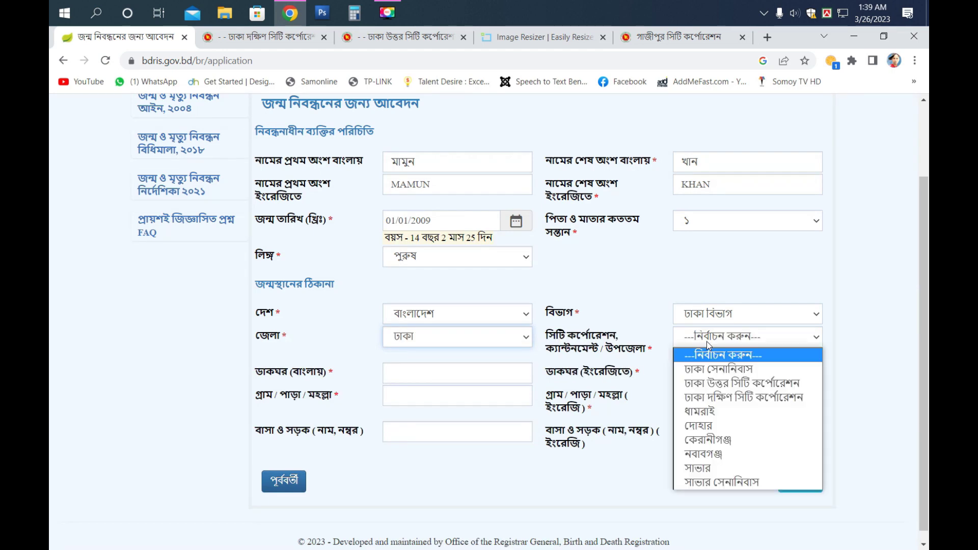
click(702, 383)
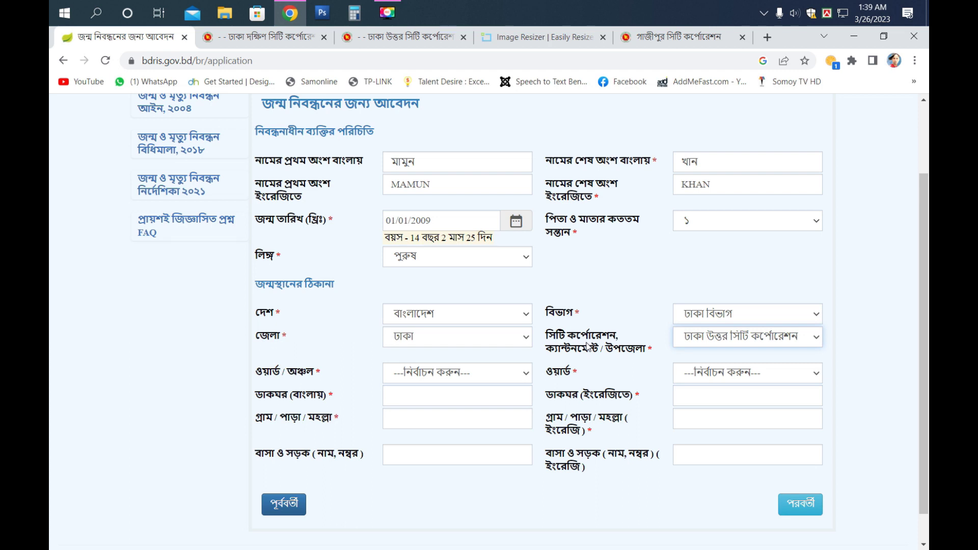
- Briefly try সাভার, revert to ঢাকা উত্তর সিটি কর্পোরেশন, and check the ward choices against the Dhaka South councillor page
click(723, 338)
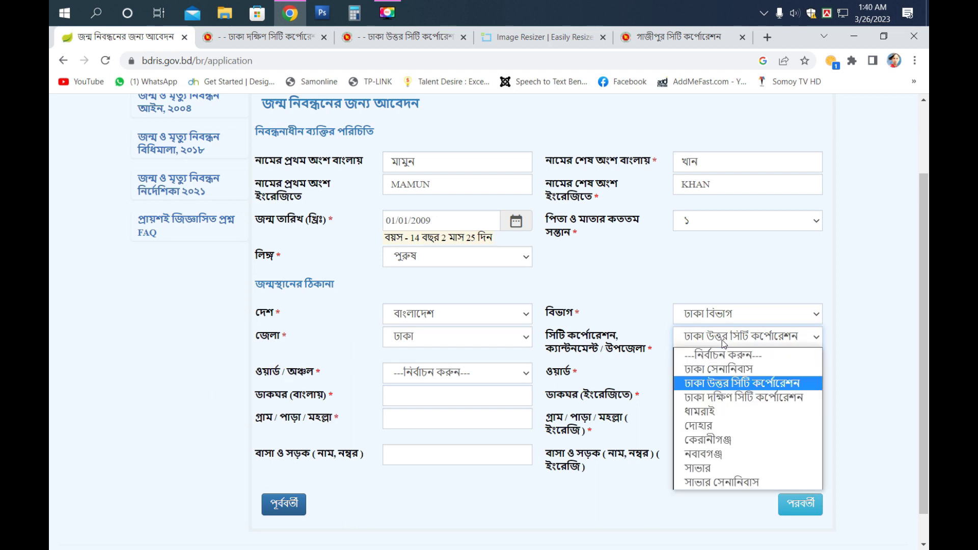
click(715, 469)
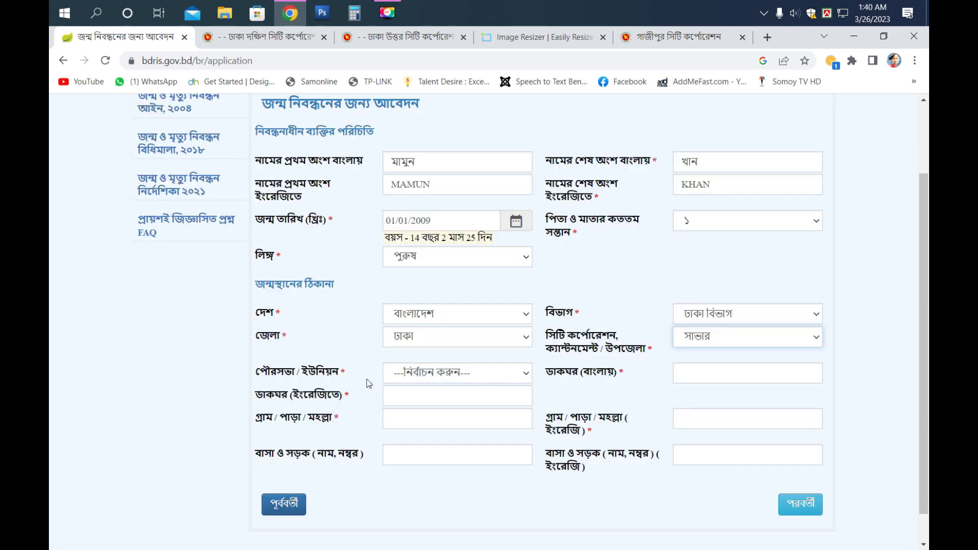
click(727, 336)
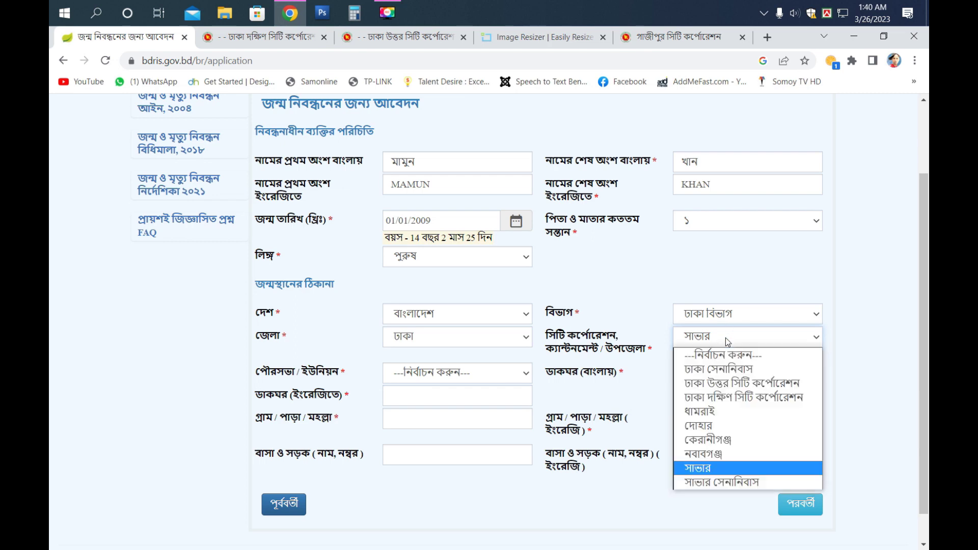
click(727, 383)
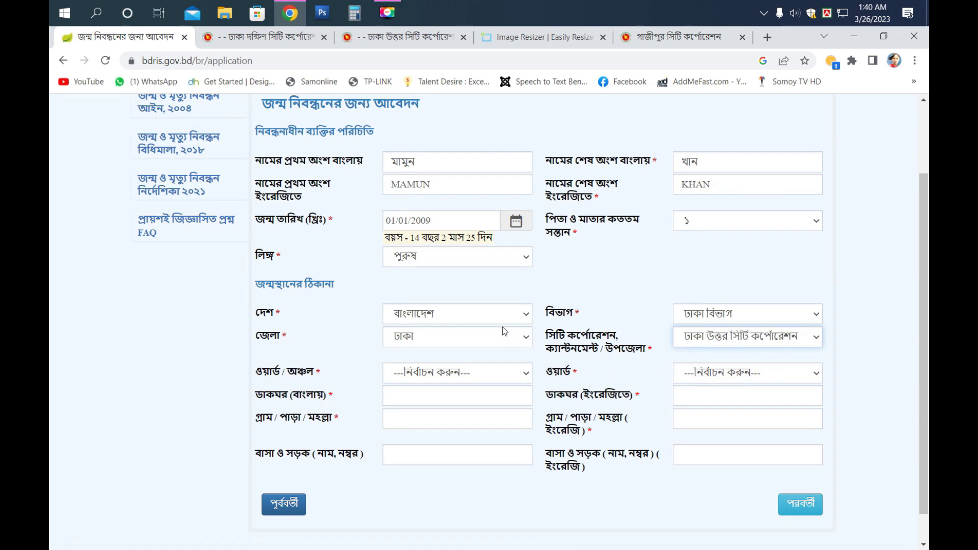
click(421, 373)
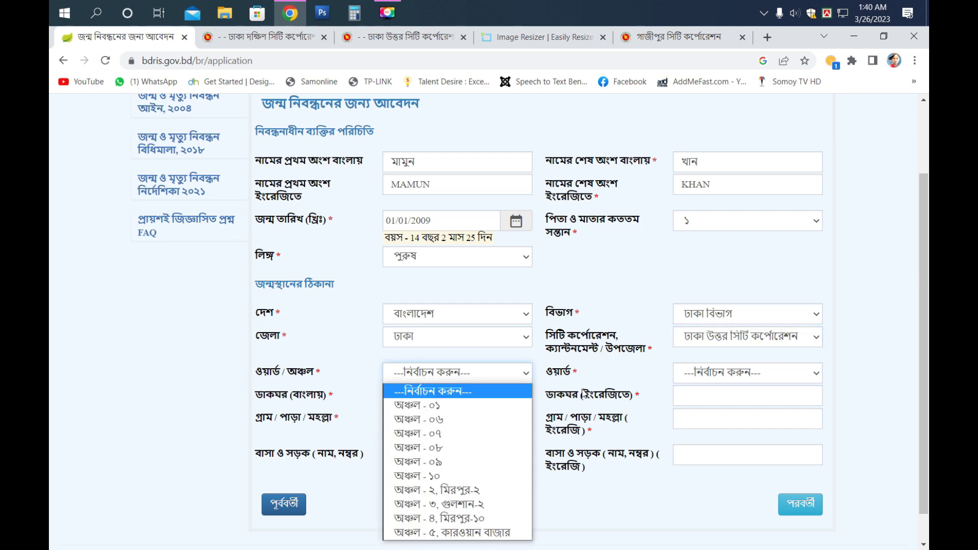
click(697, 373)
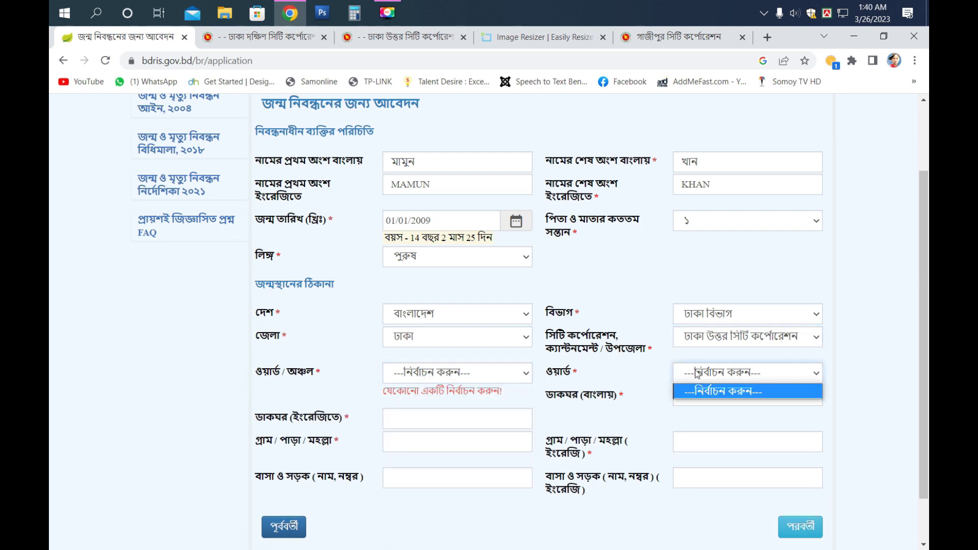
click(421, 375)
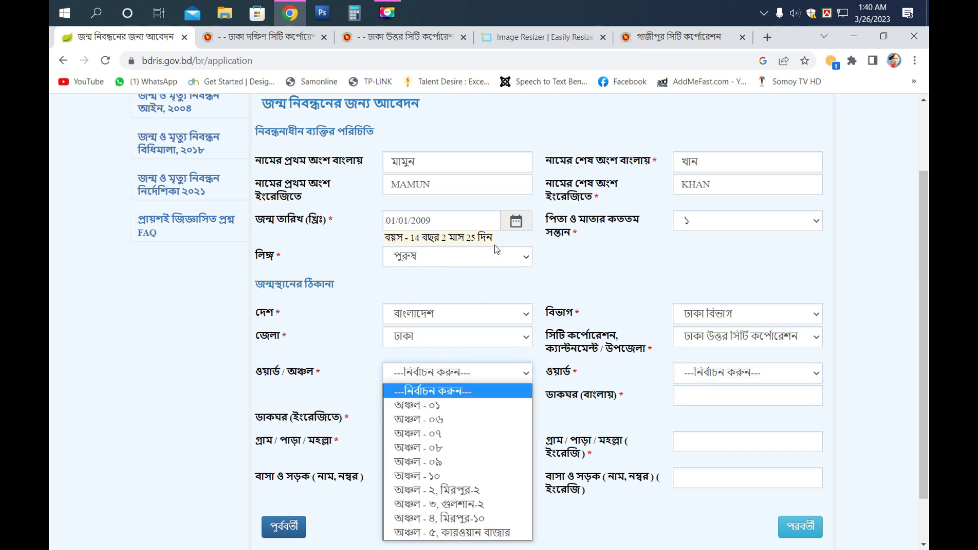
click(270, 36)
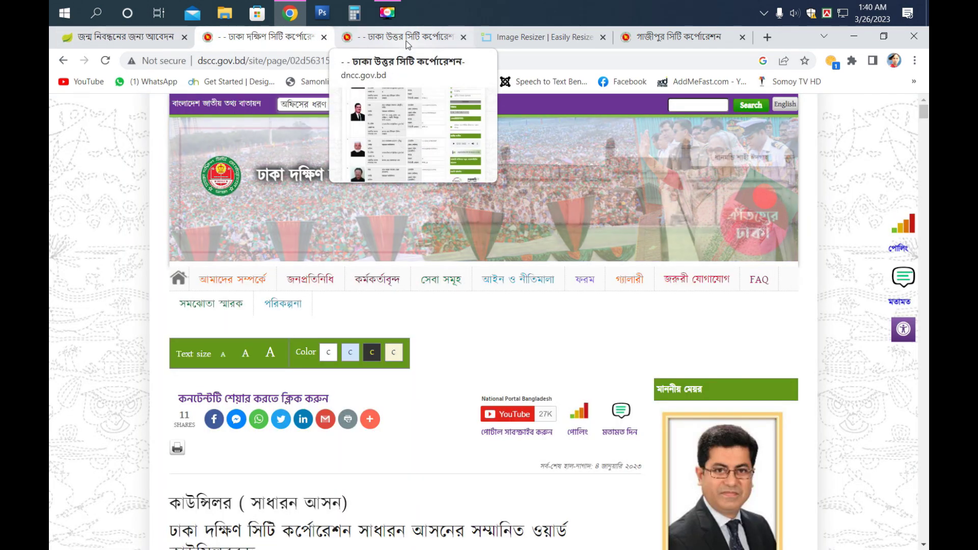
- Open the Dhaka North councillor list and scroll to the first councillors
click(406, 40)
scroll(317, 259, up, 20)
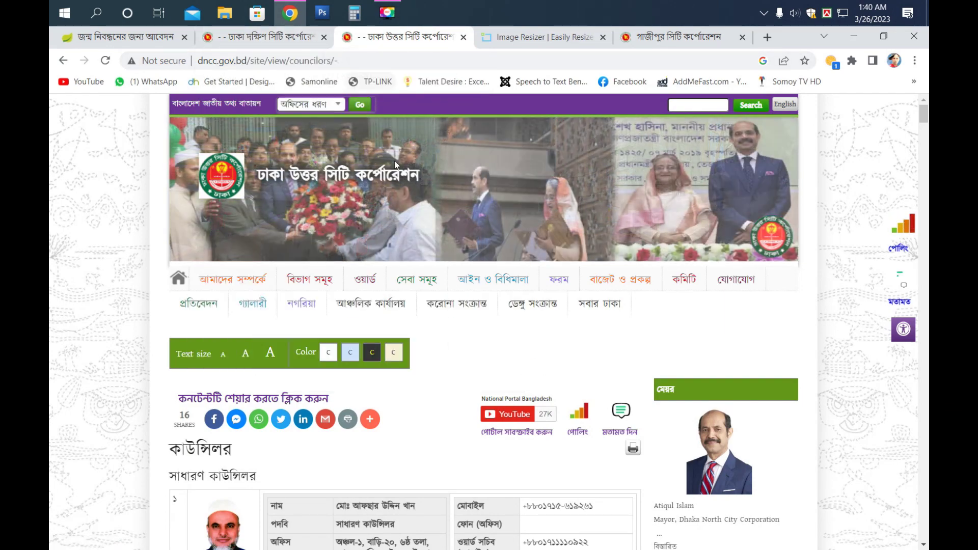
scroll(396, 164, down, 1)
mouse_move(365, 214)
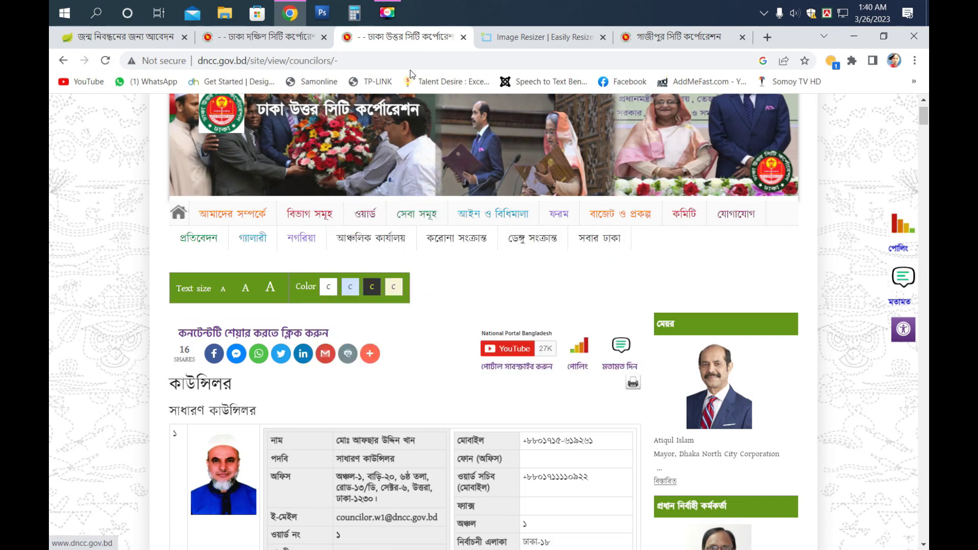
scroll(316, 268, down, 2)
scroll(321, 286, down, 1)
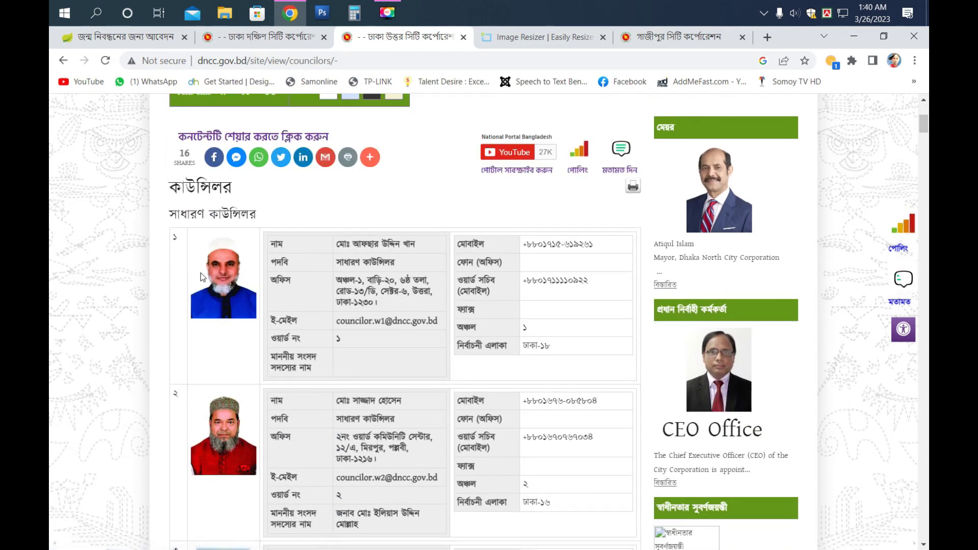
- Note the first councillor's ward 1 and zone 1, then return to the BDRIS form
drag(292, 338, 380, 344)
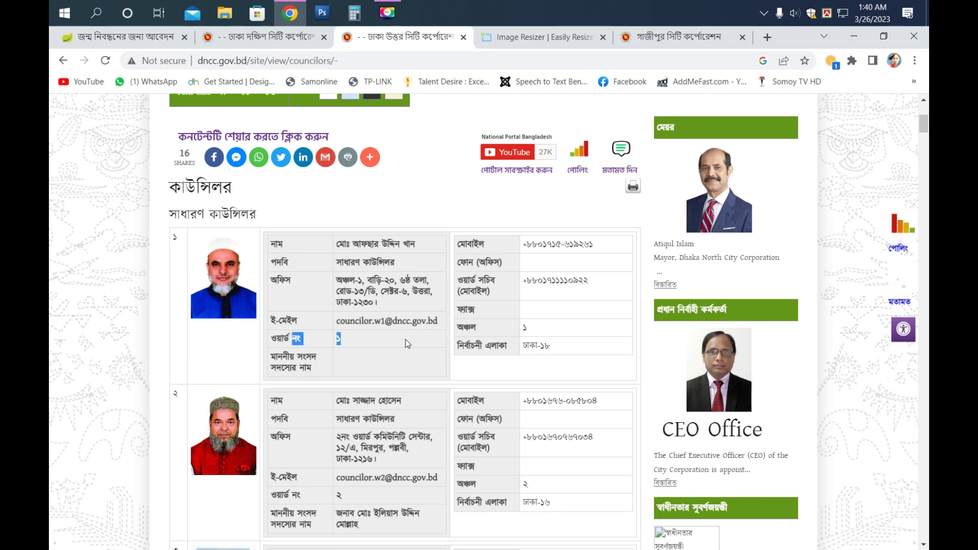
drag(521, 328, 535, 332)
click(352, 278)
scroll(358, 347, down, 2)
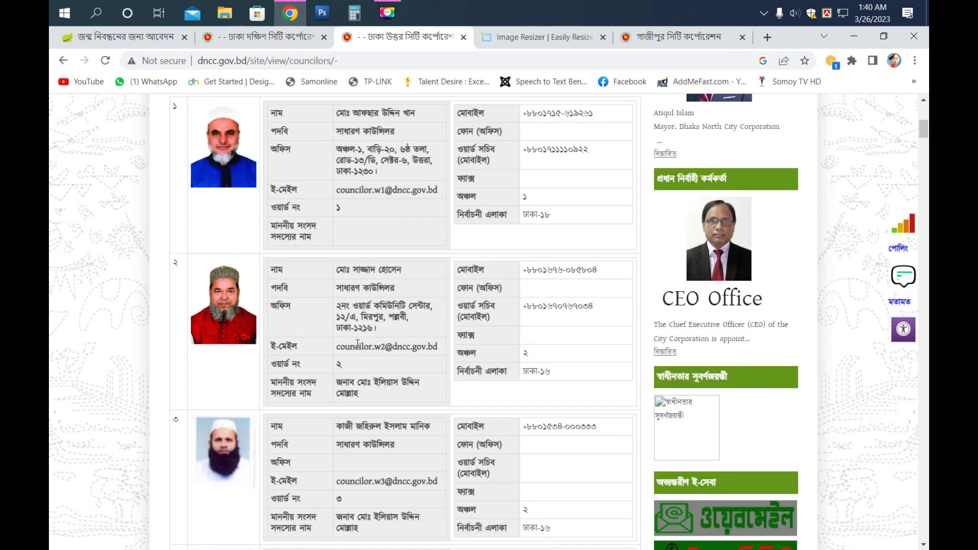
scroll(455, 253, down, 11)
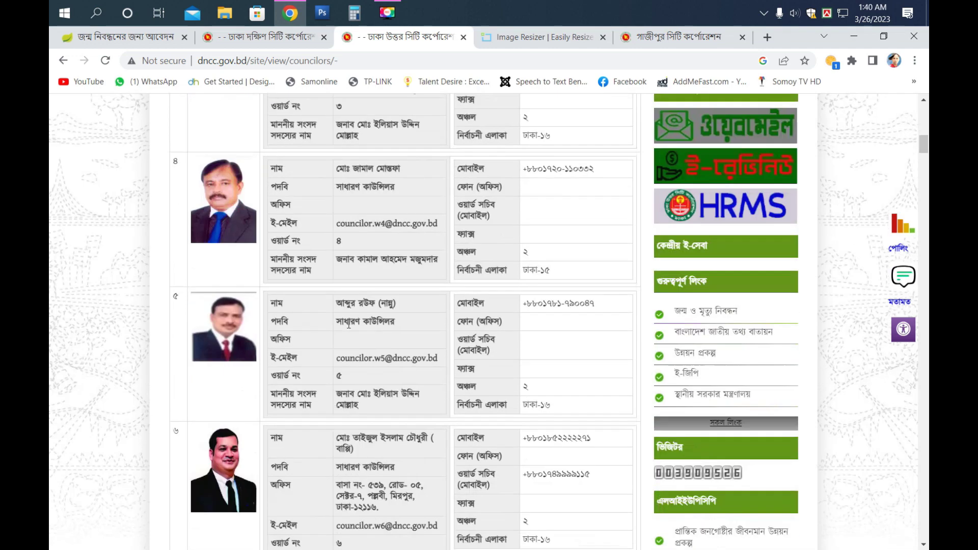
scroll(396, 241, up, 13)
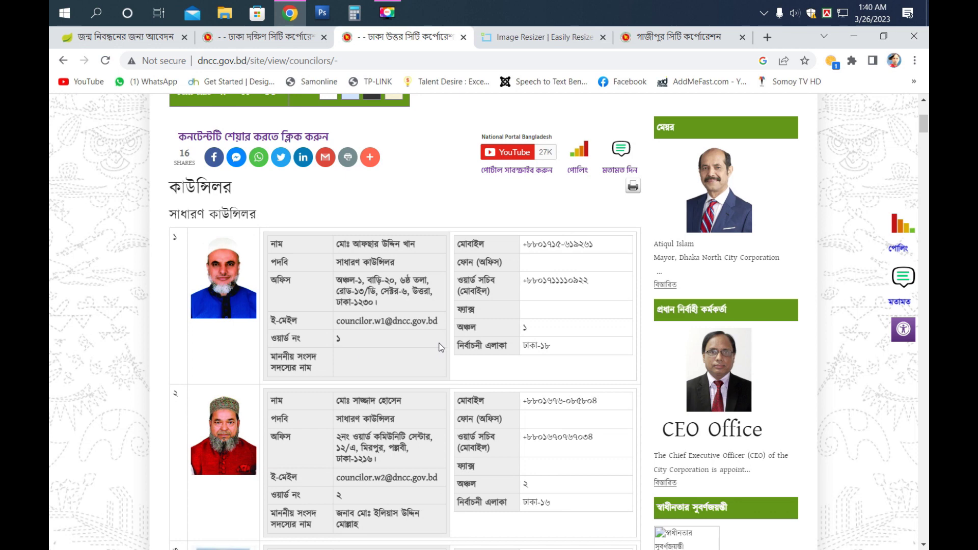
double_click(524, 327)
click(125, 37)
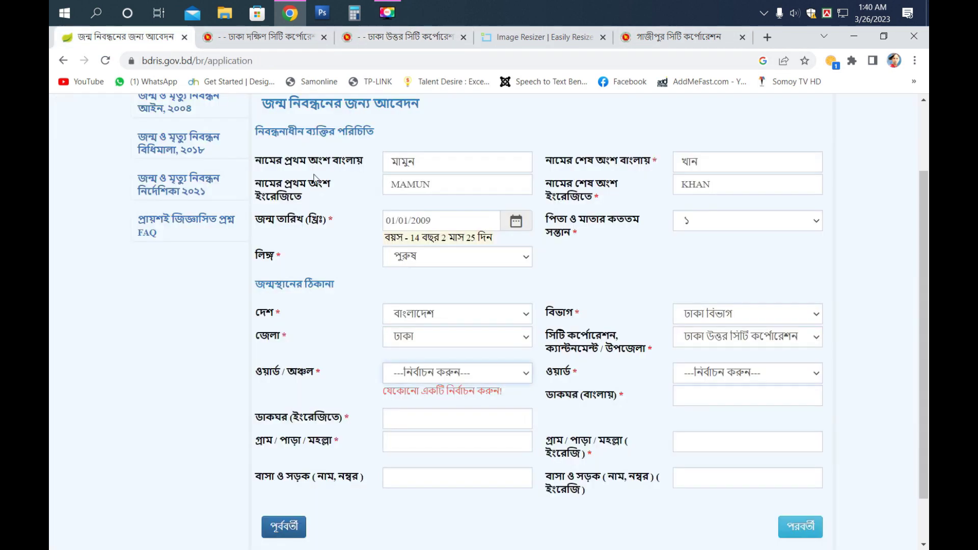
- Set the birthplace zone to অঞ্চল - ০১ and the ward to ওয়ার্ড - 01
click(450, 375)
click(679, 370)
click(717, 374)
click(716, 400)
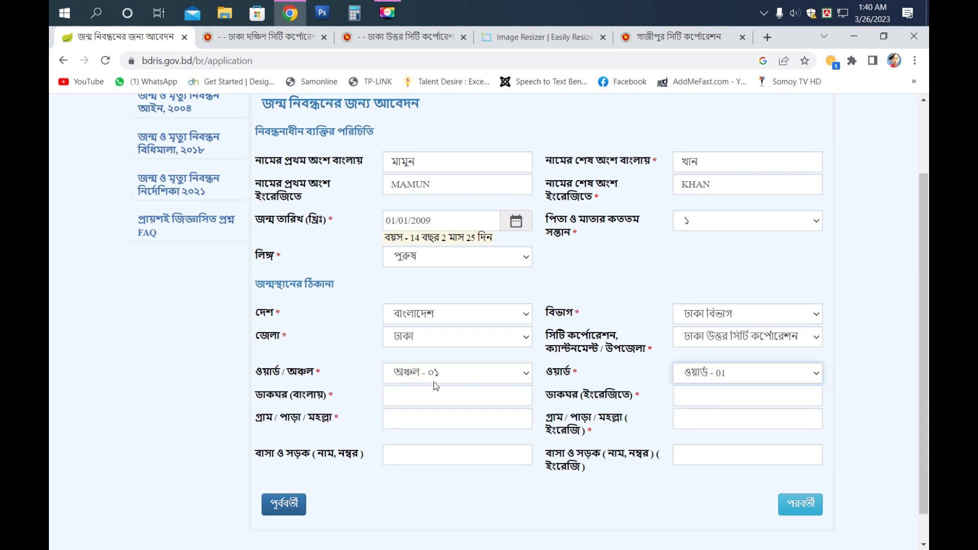
- Switch the keyboard layout to Bengali Unicode and start entering the Bengali post office
click(417, 398)
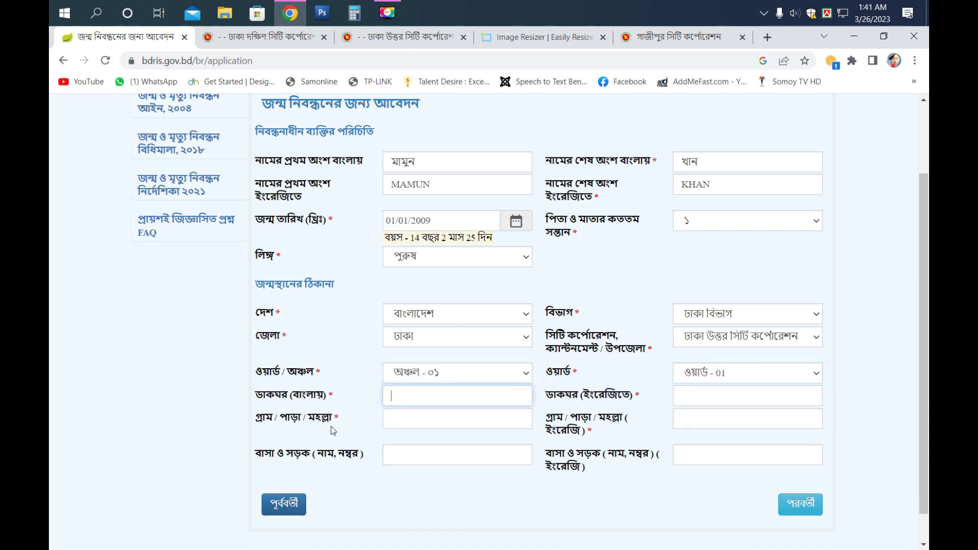
click(415, 420)
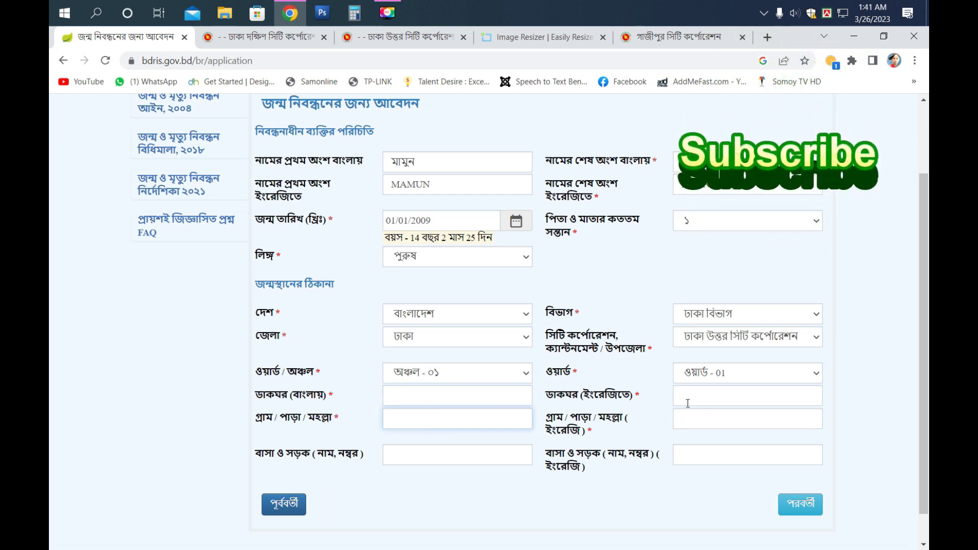
click(440, 398)
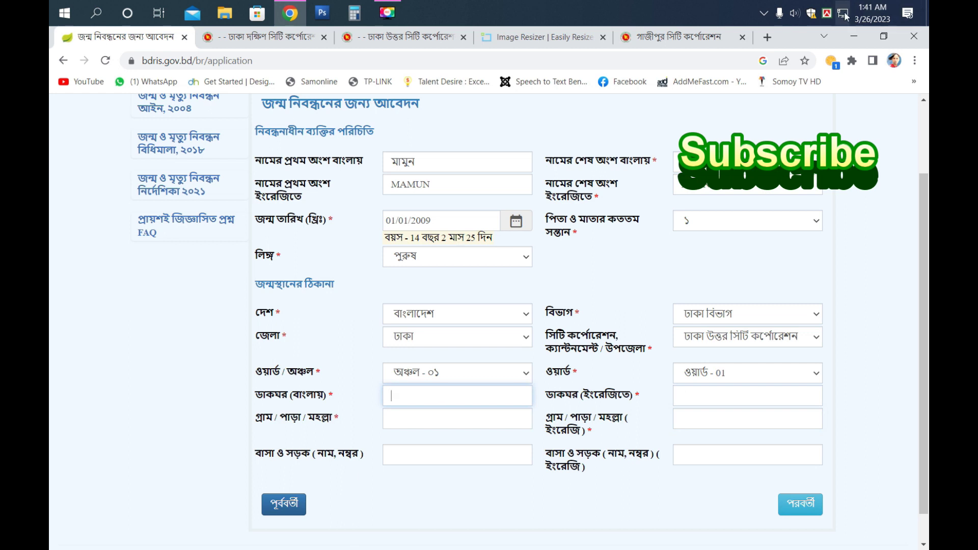
right_click(829, 19)
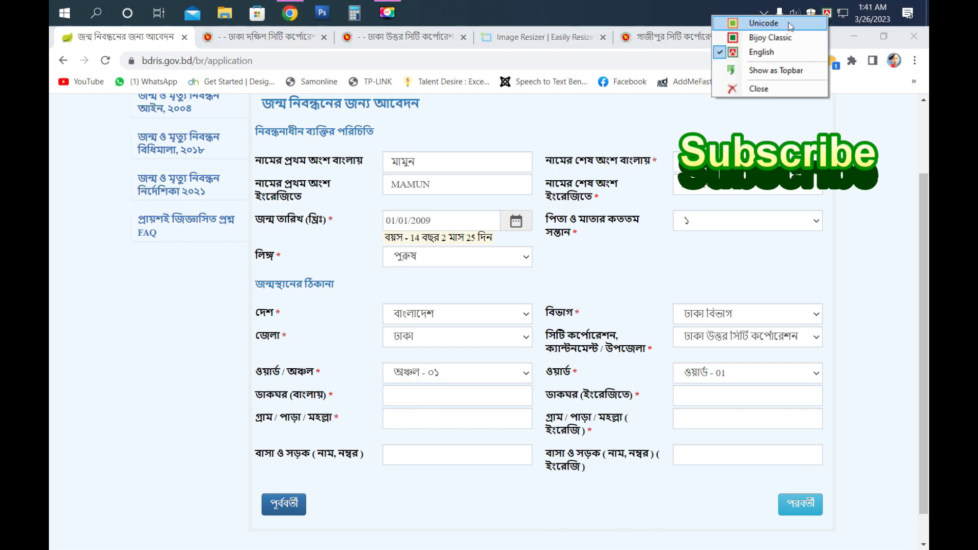
click(765, 19)
click(412, 396)
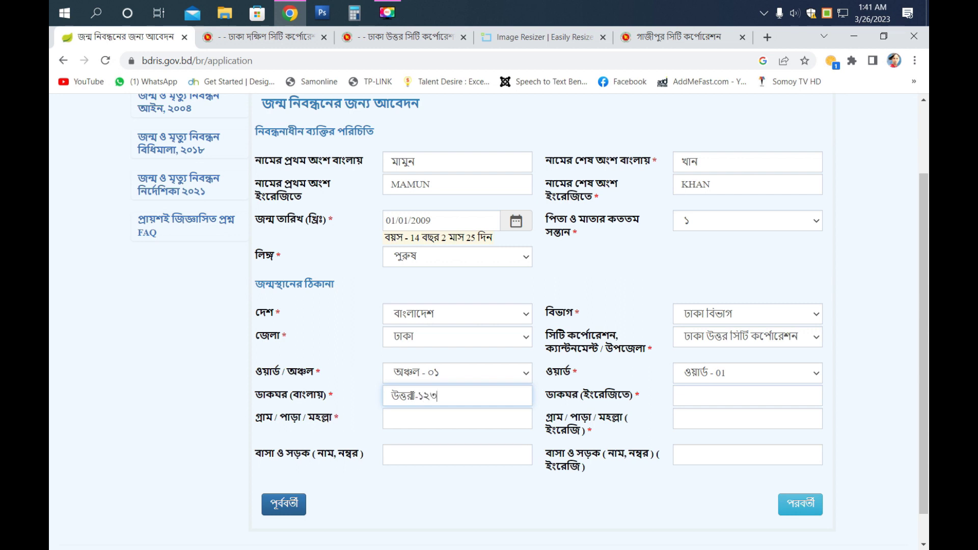
- Enter the birthplace village name in the Bengali village field
click(420, 422)
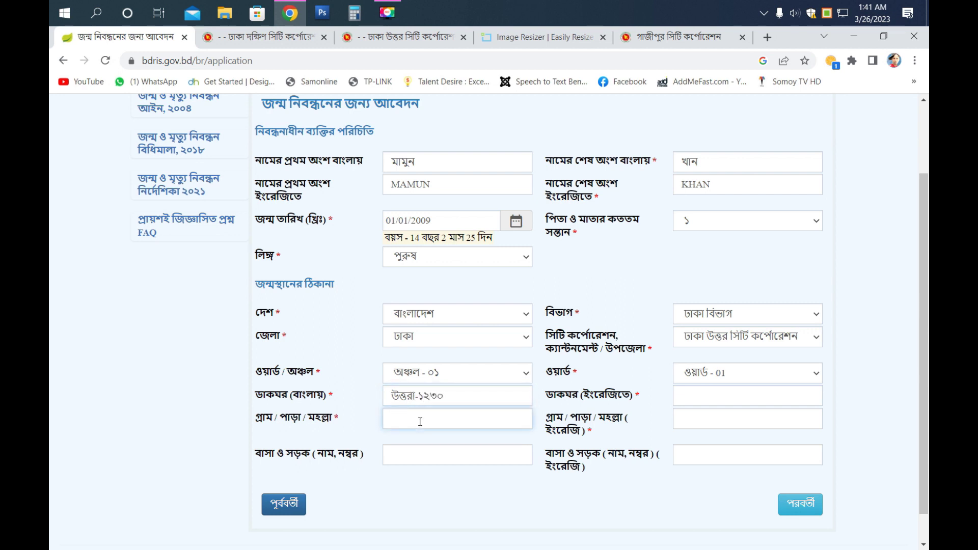
text(উত্তরা)
click(407, 456)
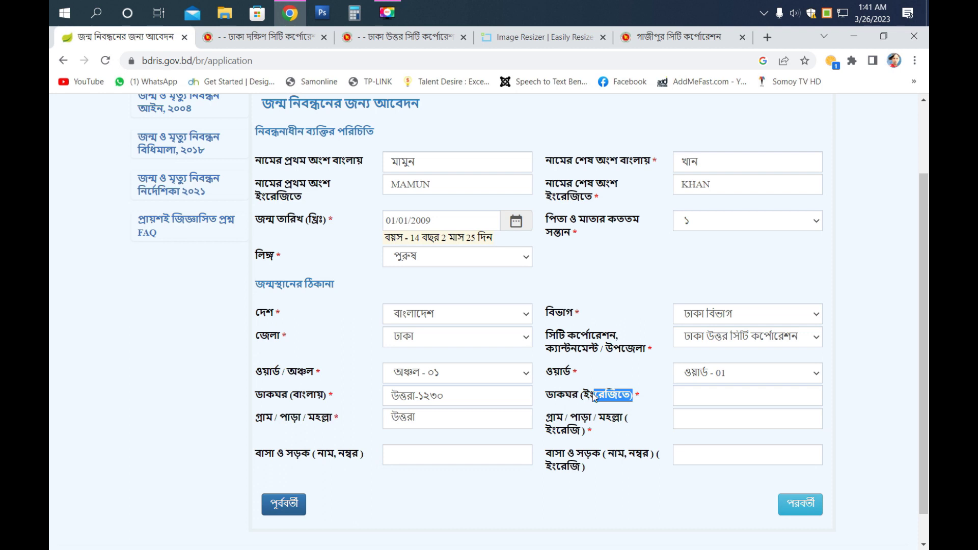
drag(583, 430, 556, 432)
triple_click(582, 470)
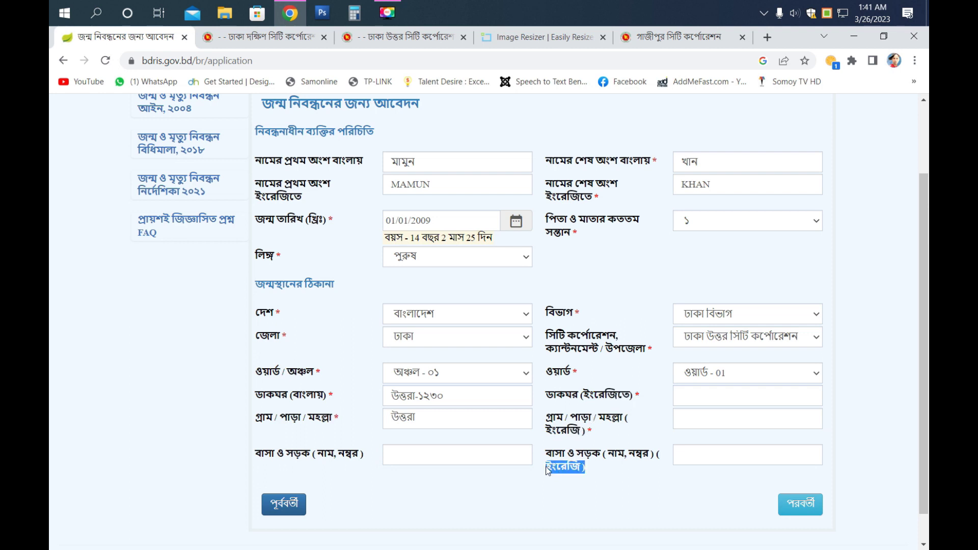
click(274, 409)
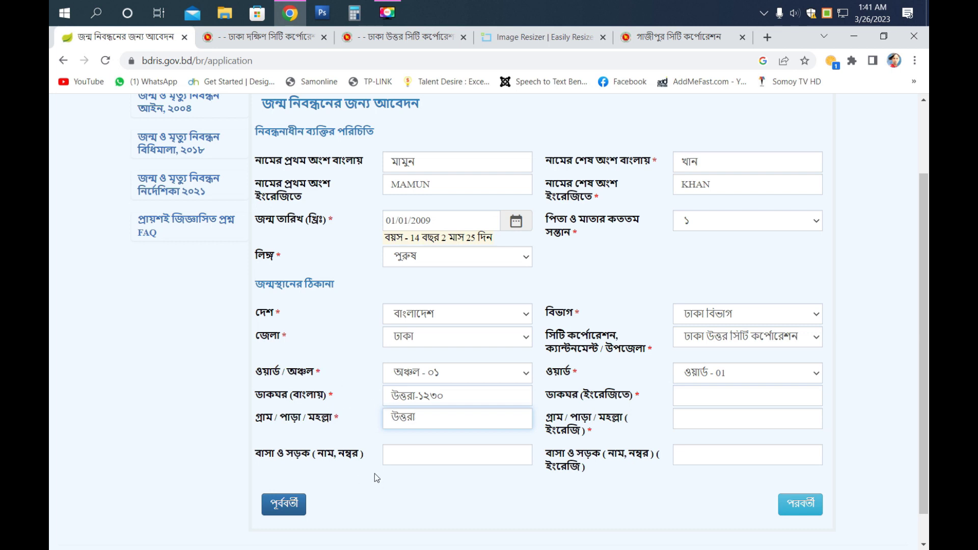
- Type the Bengali house, road and sector line of the birthplace address
click(409, 457)
text(বাসা-)
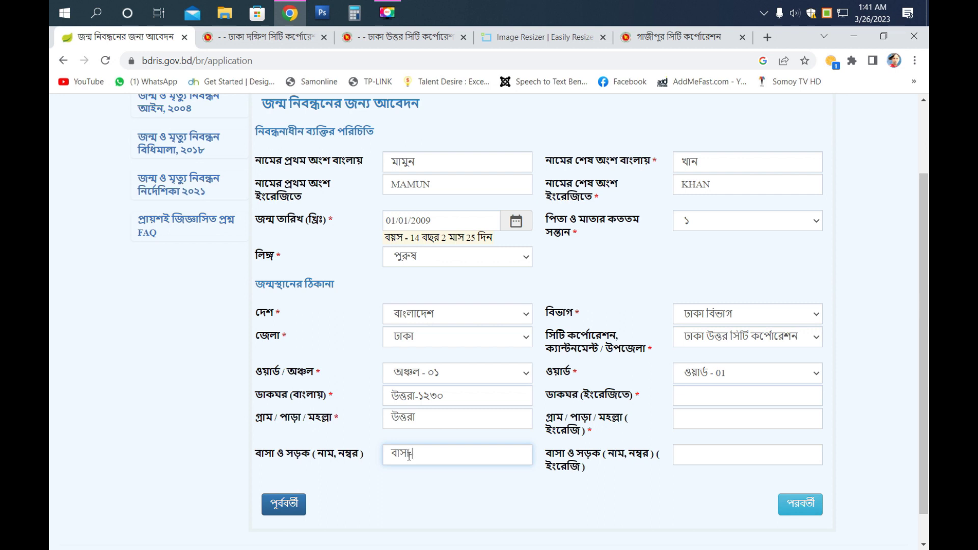
text(১, রোড-৯,)
key(BackSpace)
key(BackSpace)
key(BackSpace)
key(BackSpace)
key(BackSpace)
key(BackSpace)
key(BackSpace)
key(BackSpace)
key(BackSpace)
key(BackSpace)
key(BackSpace)
key(BackSpace)
key(BackSpace)
key(BackSpace)
- Switch the keyboard back to English and enter the English post office and village
click(724, 393)
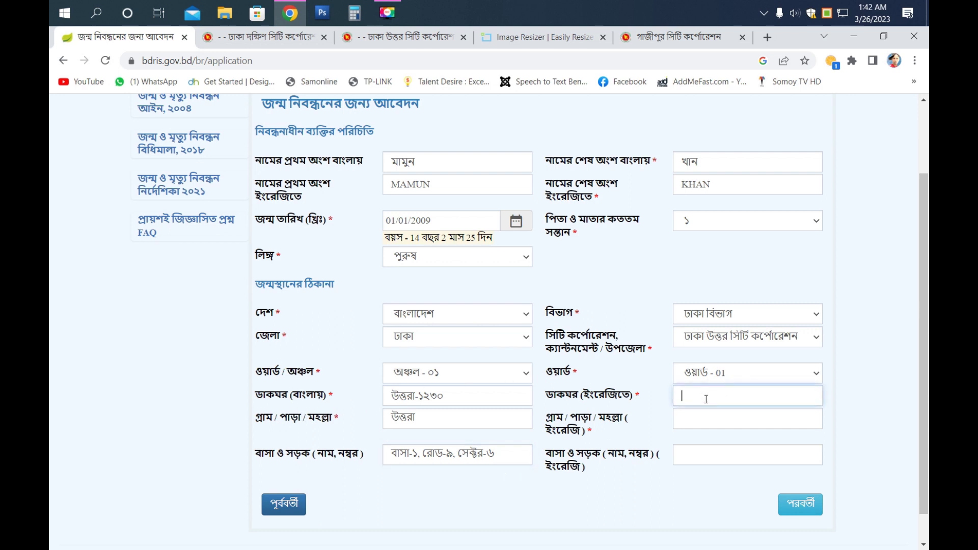
click(829, 15)
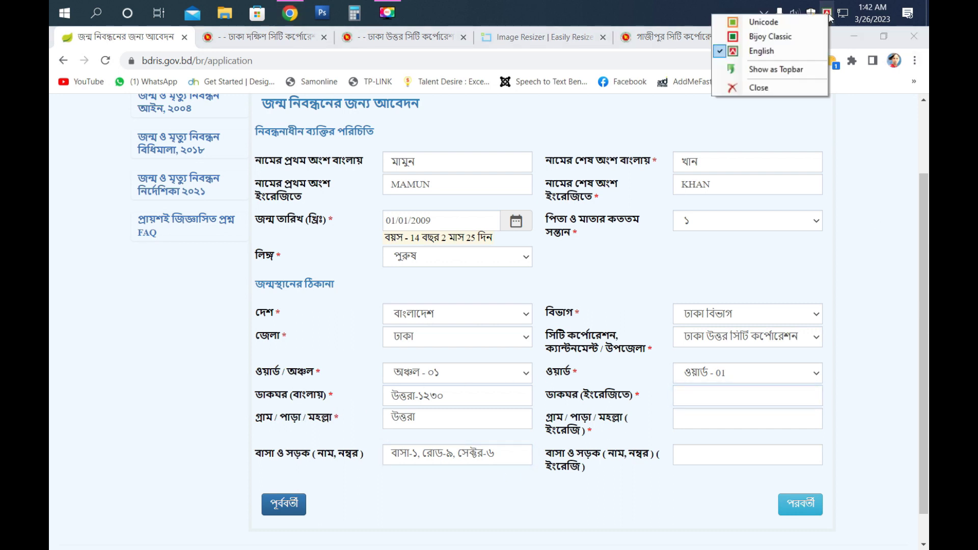
click(779, 53)
click(686, 396)
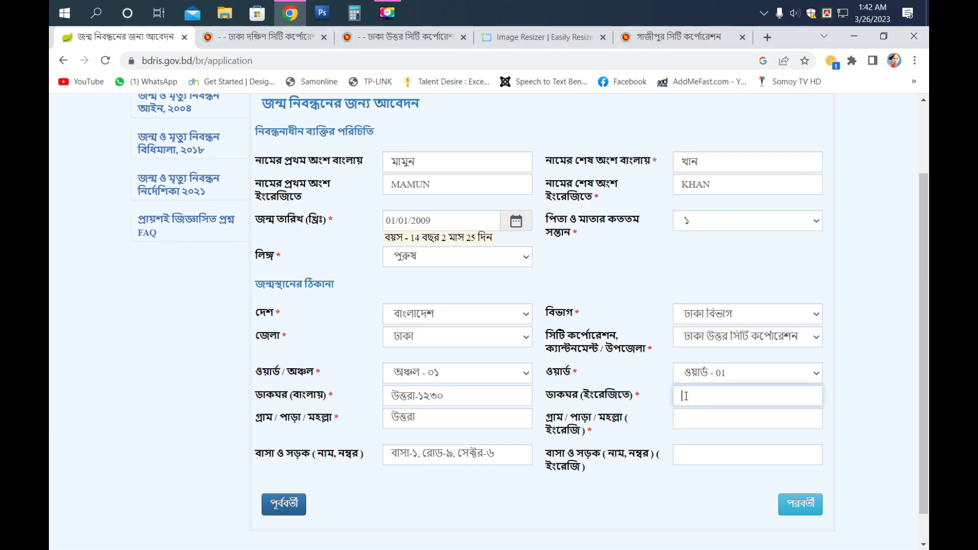
text(uttara-1230)
click(711, 425)
text(uttara)
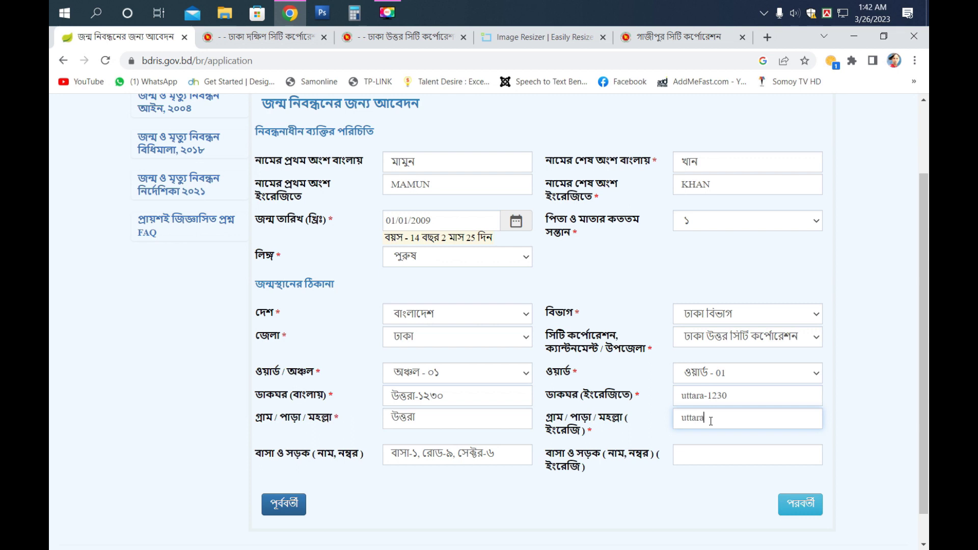
- Type the English house and road line, then clear both house-and-road fields
click(698, 456)
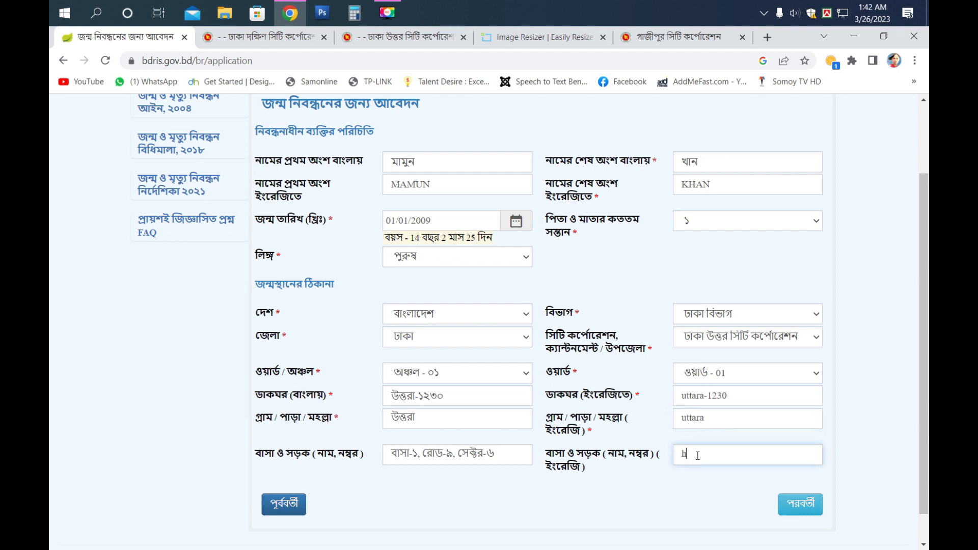
drag(504, 454, 389, 448)
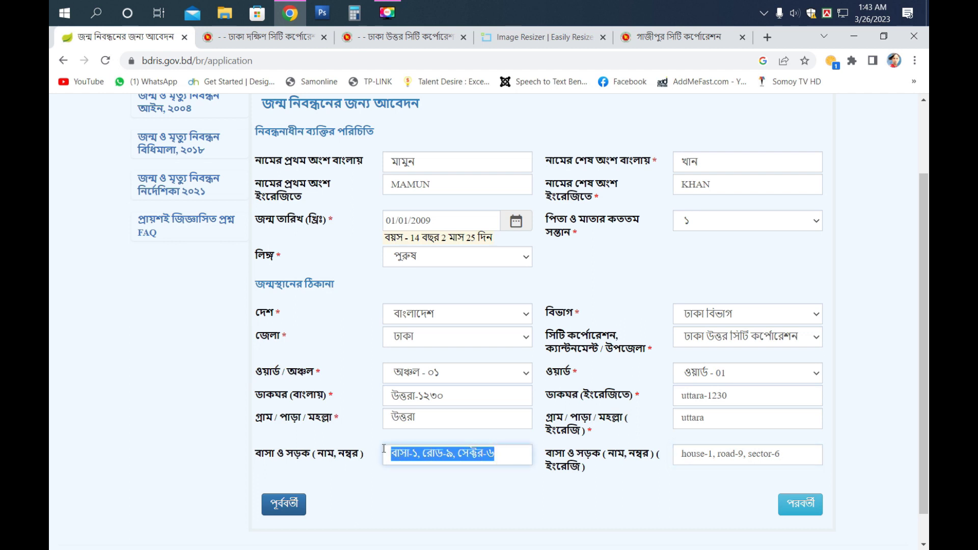
key(BackSpace)
drag(809, 454, 671, 455)
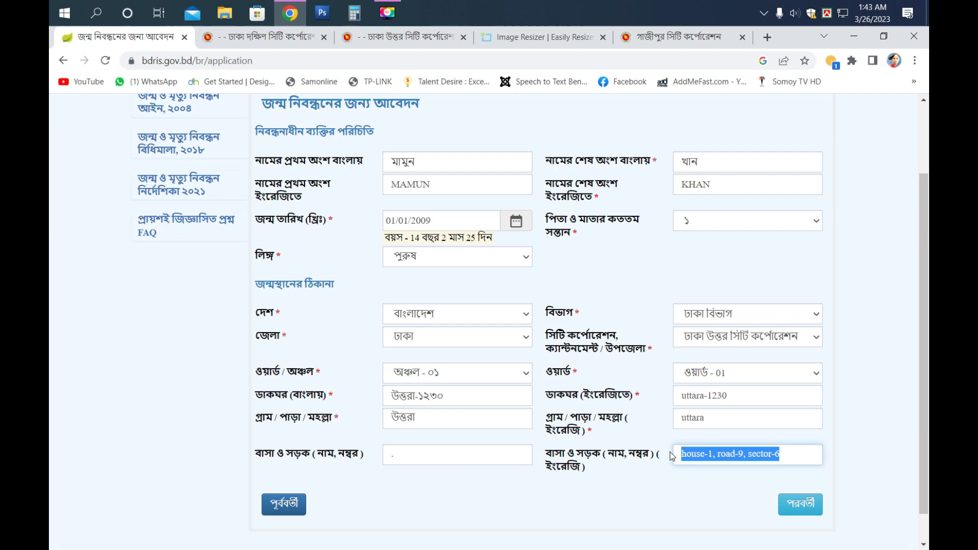
key(BackSpace)
- Continue to the parents' information step and check the parents' registration and ID fields
click(790, 500)
scroll(637, 357, up, 2)
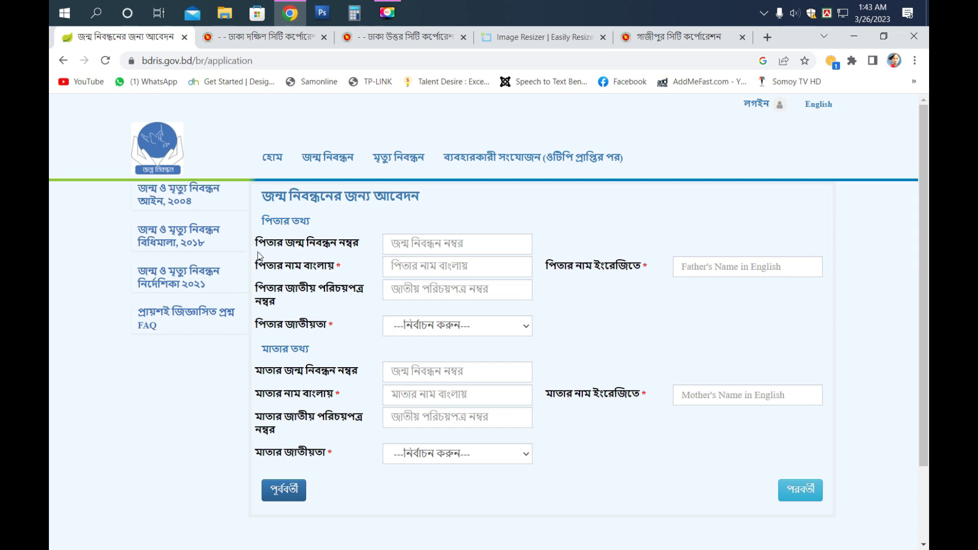
click(403, 243)
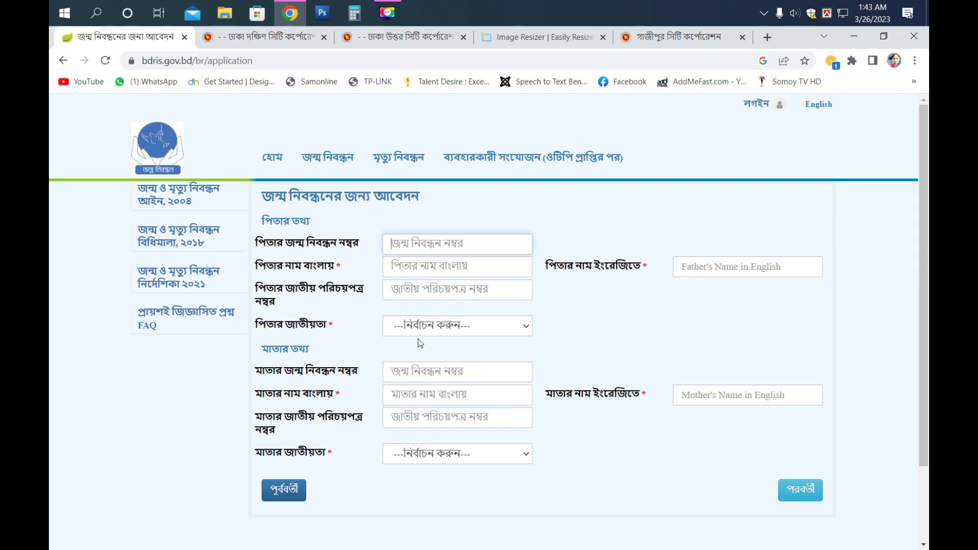
click(412, 372)
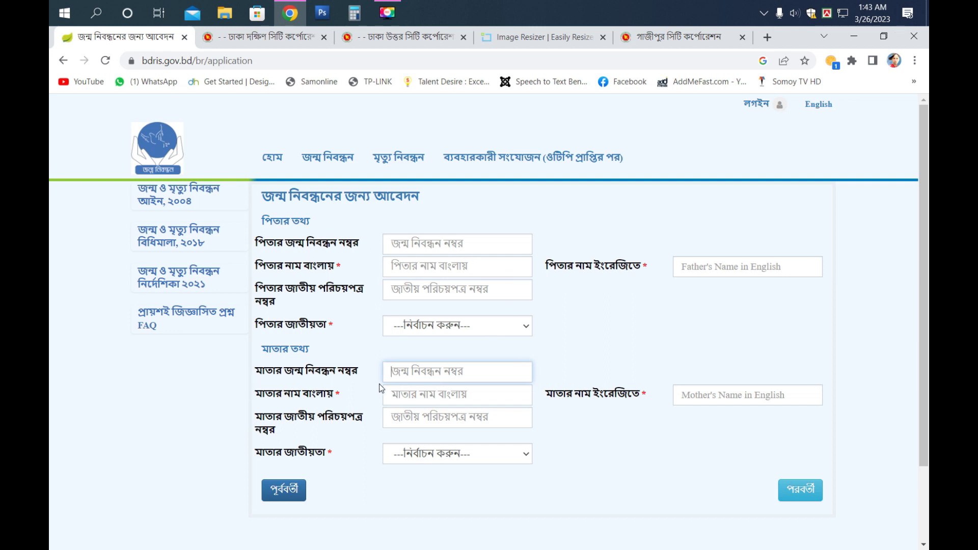
click(420, 248)
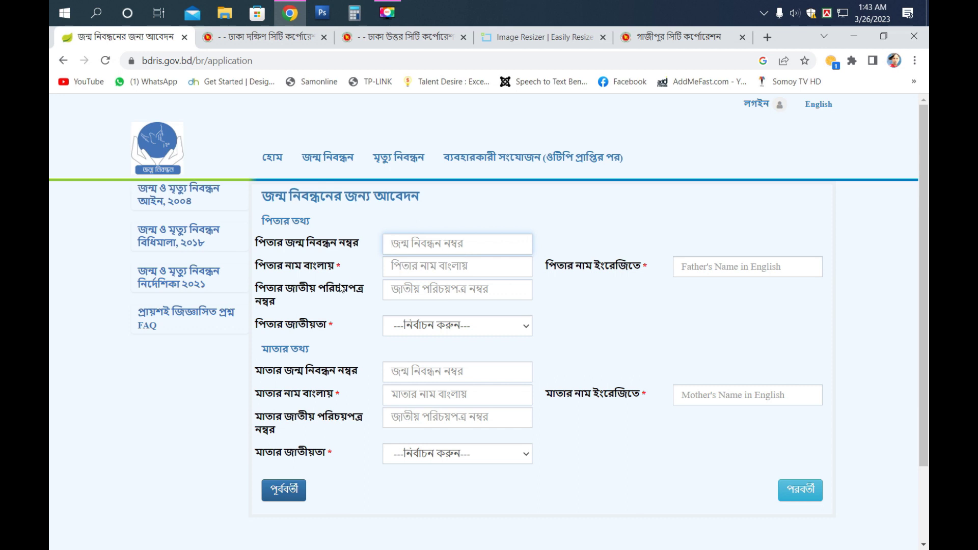
click(412, 291)
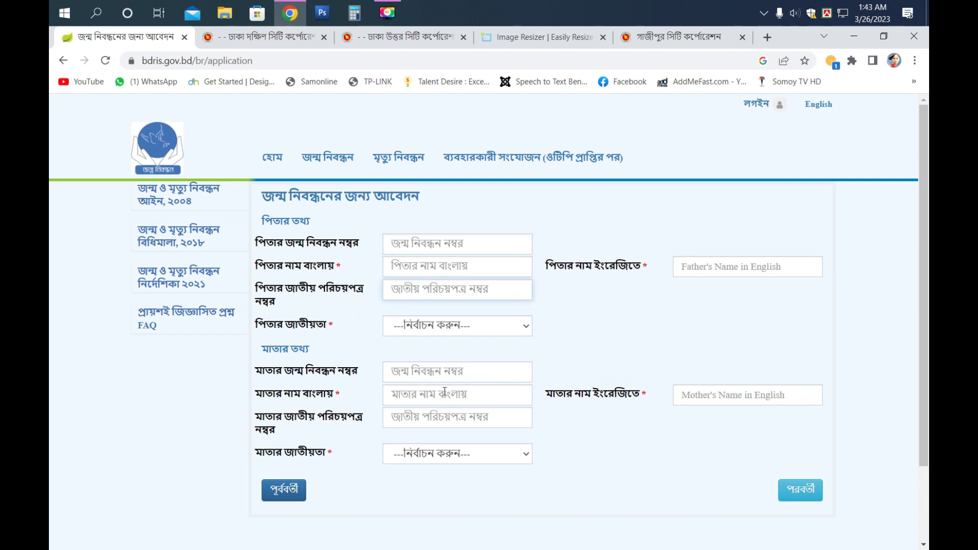
click(442, 422)
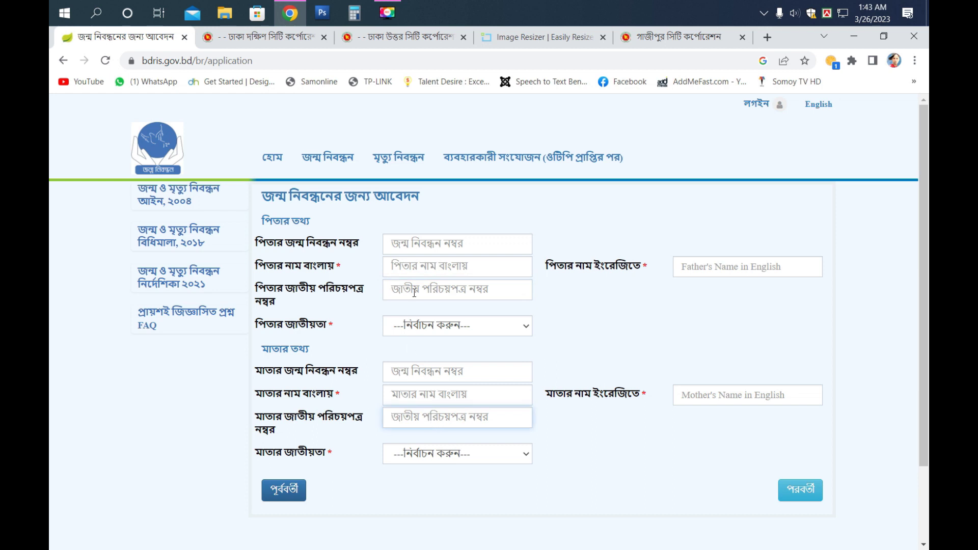
- Switch the keyboard to Bangla and type the father's name in the Bangla name field
click(413, 246)
click(408, 261)
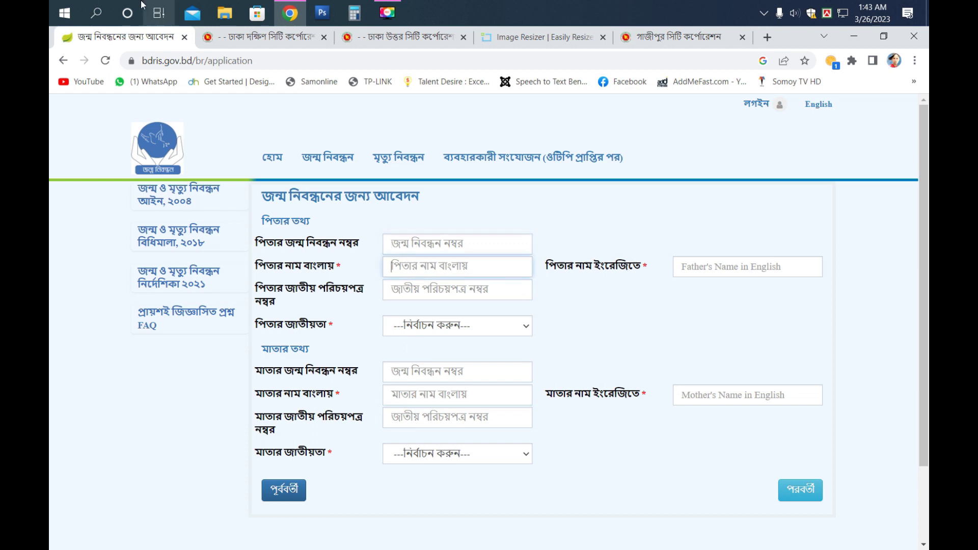
click(835, 12)
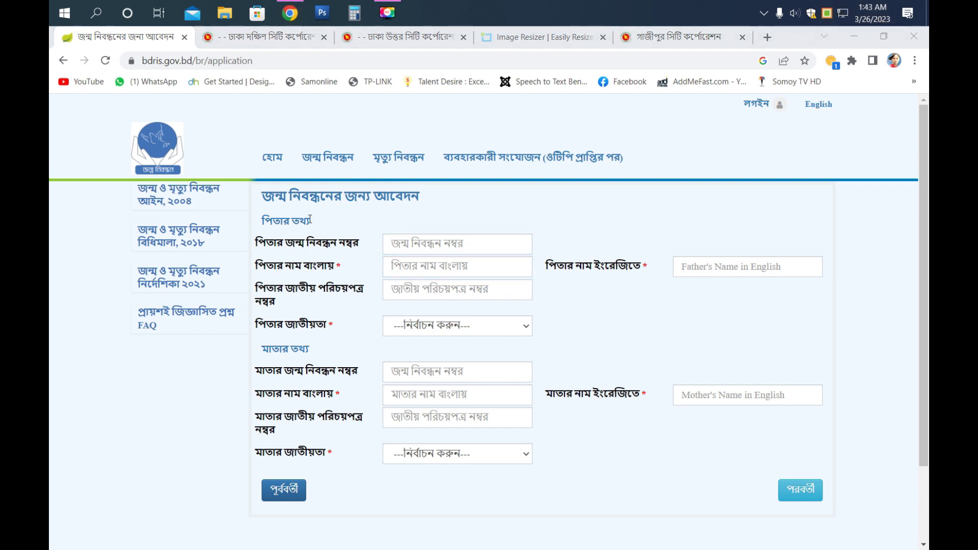
click(443, 268)
text(সবুজ)
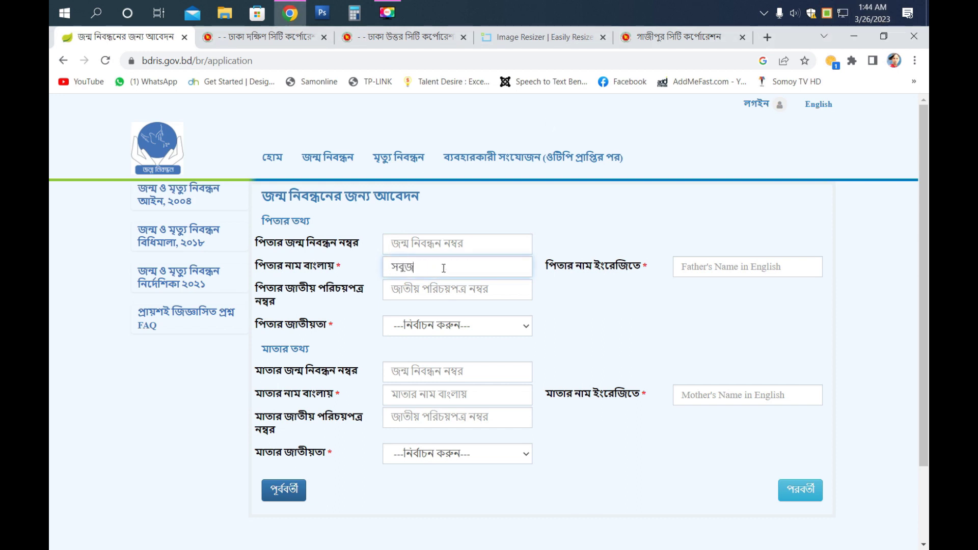
click(430, 291)
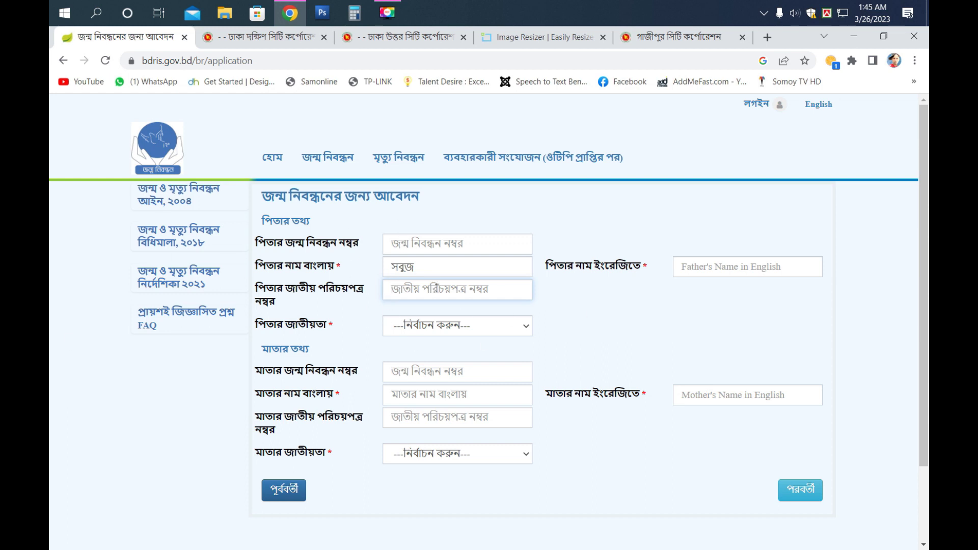
- Enter the father's national ID number and set his nationality to বাংলাদেশী
text(7777)
key(shift+Tab)
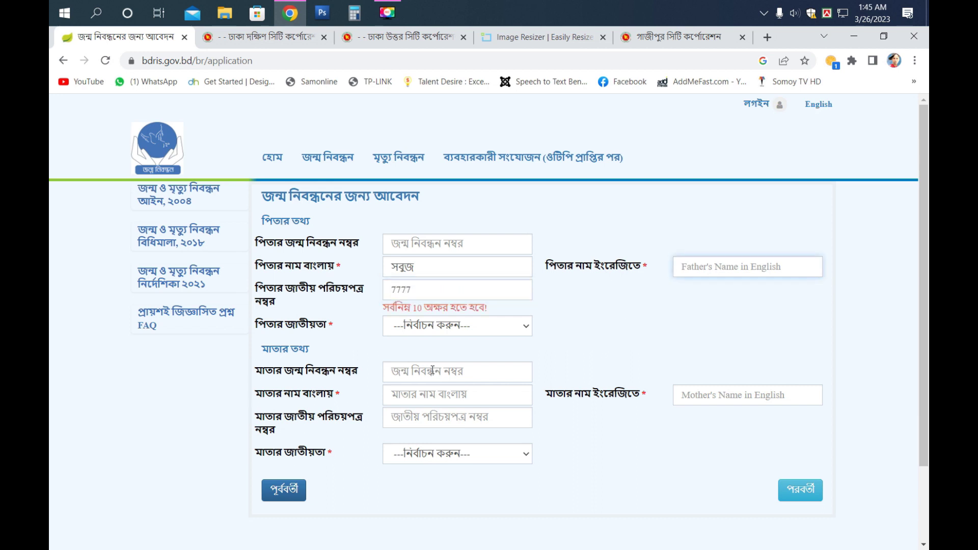
click(427, 290)
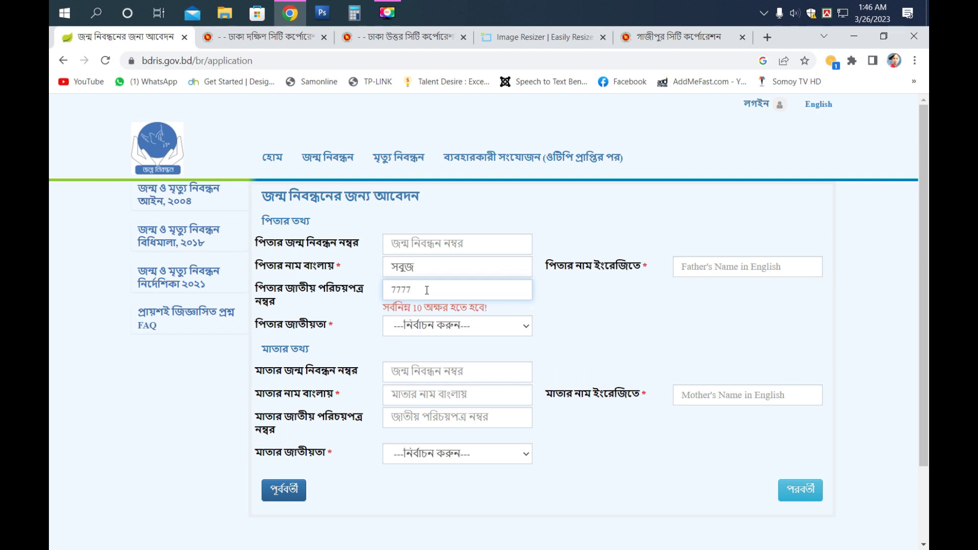
text(777777777)
click(425, 332)
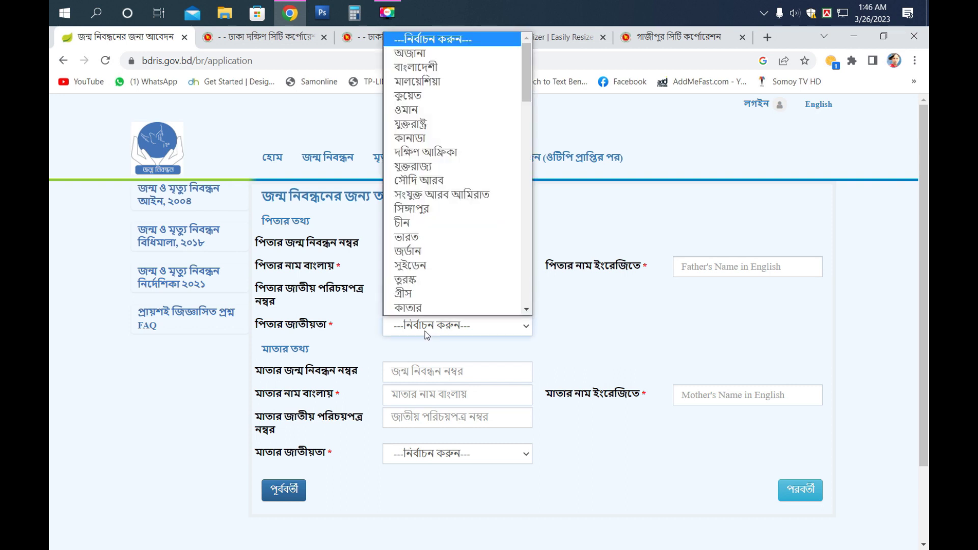
click(439, 69)
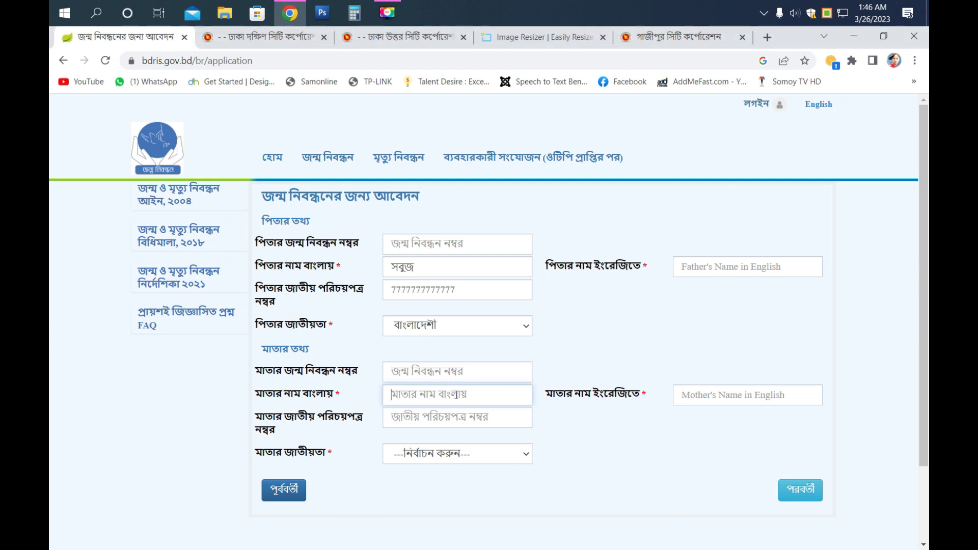
- Type the mother's Bangla name and her national ID number
text(আমে)
click(446, 419)
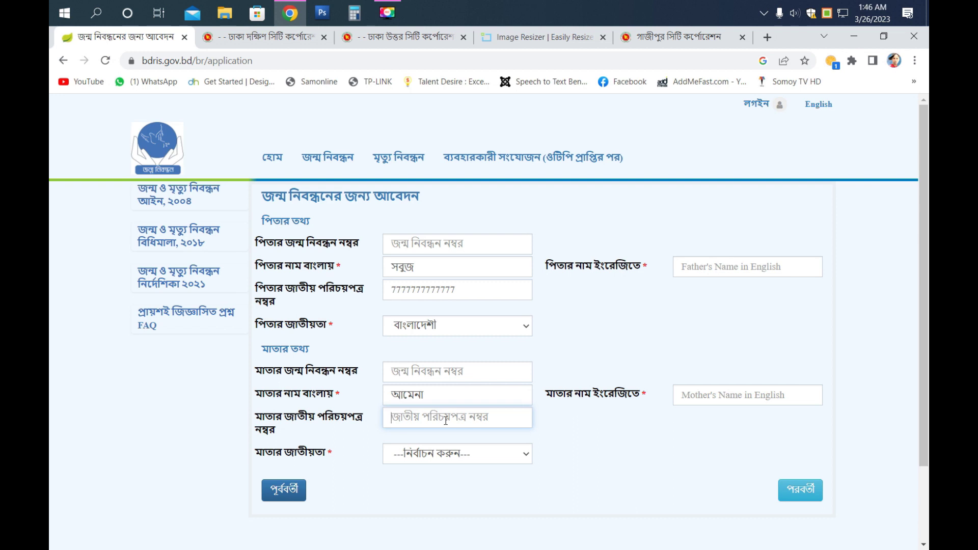
click(398, 418)
double_click(472, 293)
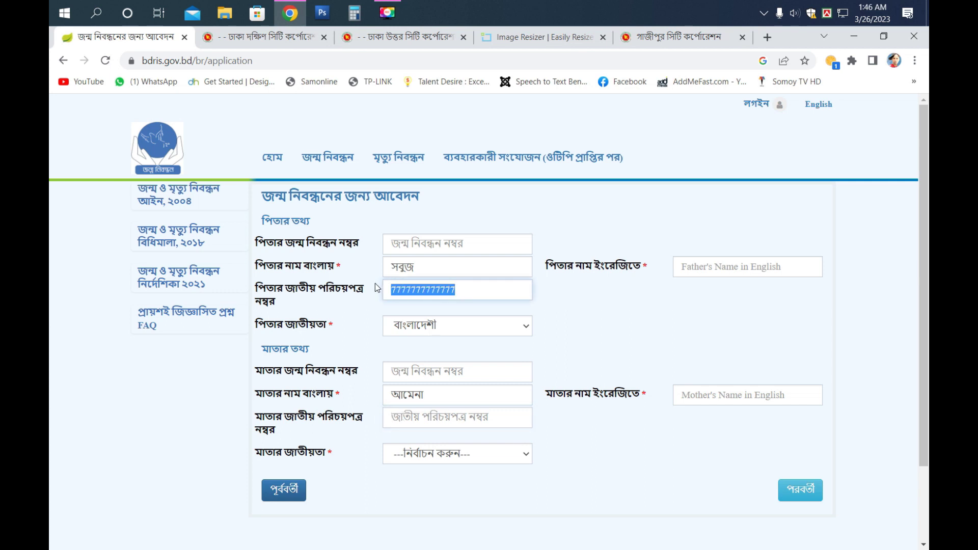
click(412, 419)
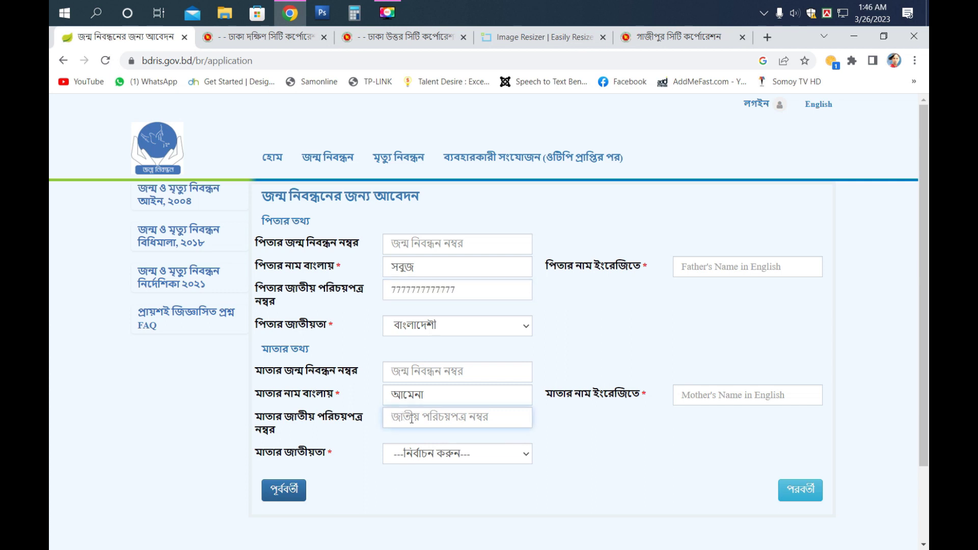
text(777777777777)
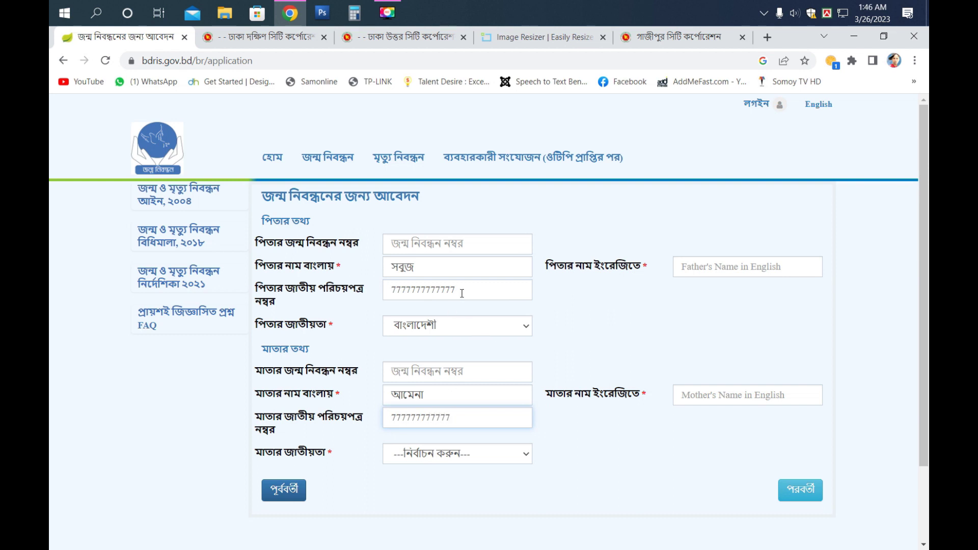
- Verify both ID numbers and set the mother's nationality to বাংলাদেশী
drag(461, 293, 394, 292)
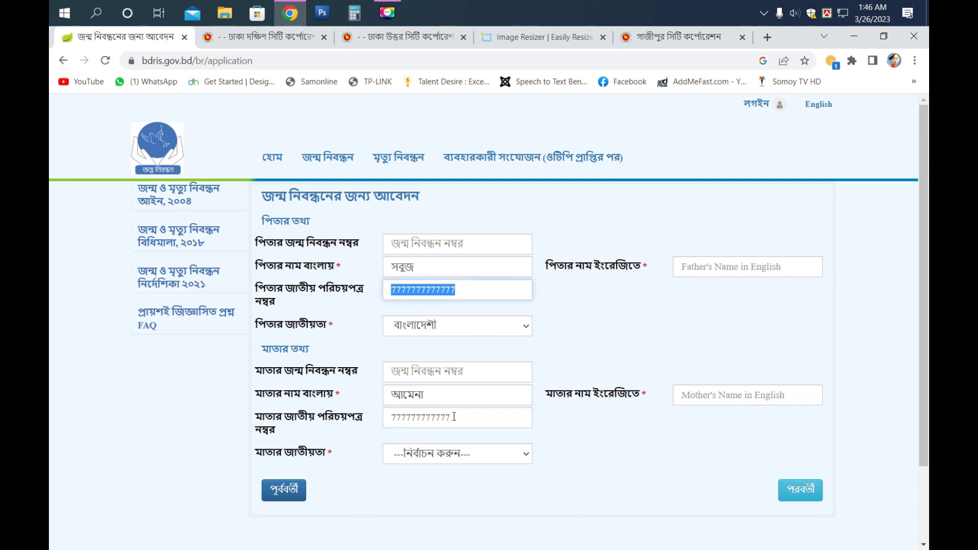
drag(454, 417, 385, 417)
click(475, 462)
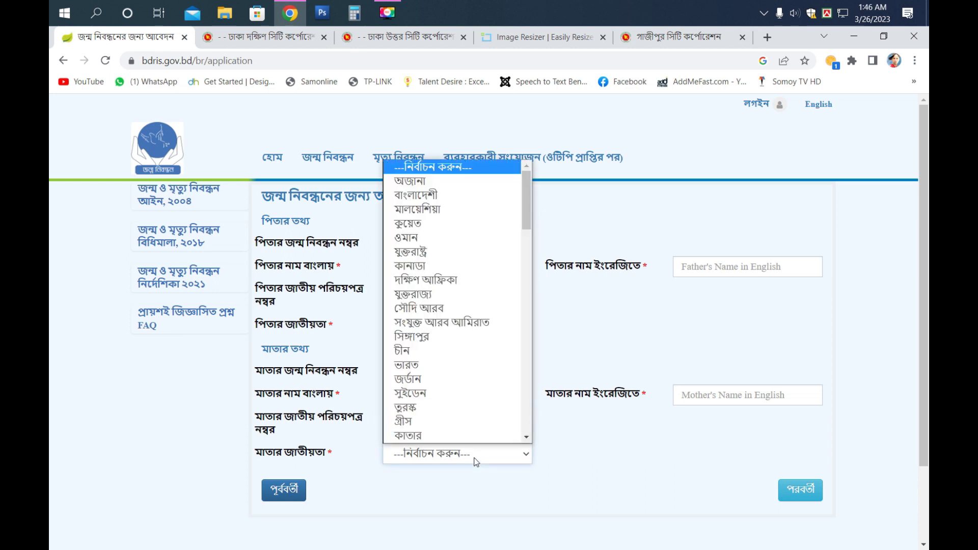
click(407, 195)
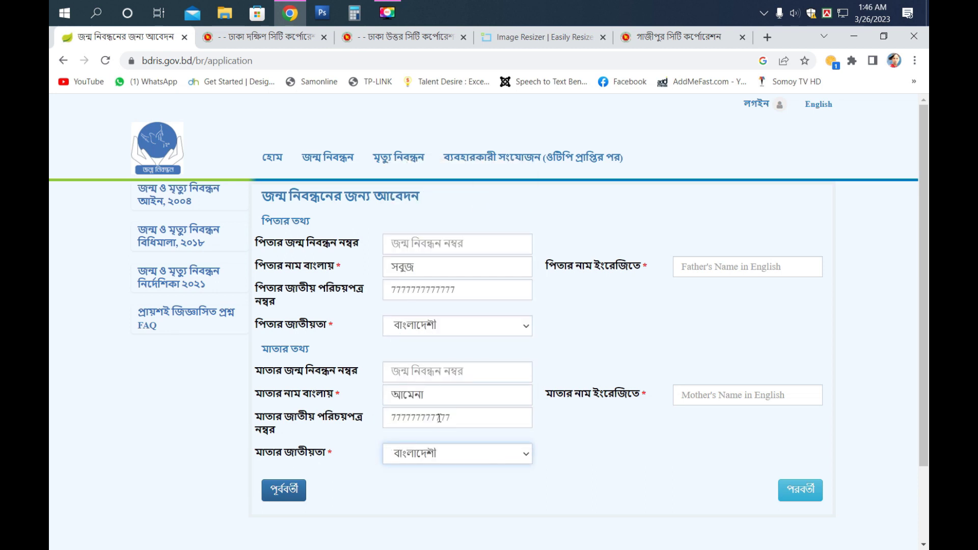
- Switch to English, type the father's and mother's English names, and go to the next step
click(708, 264)
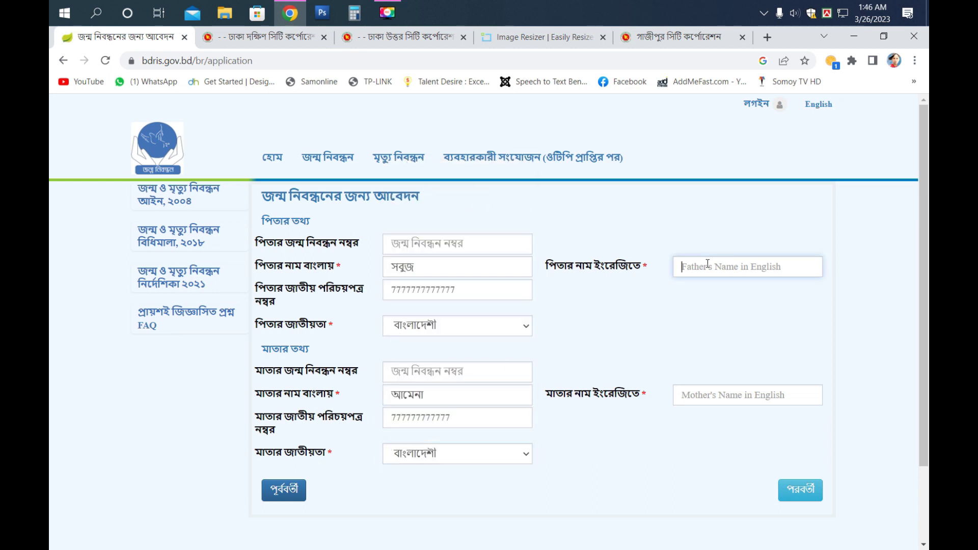
click(827, 12)
click(778, 53)
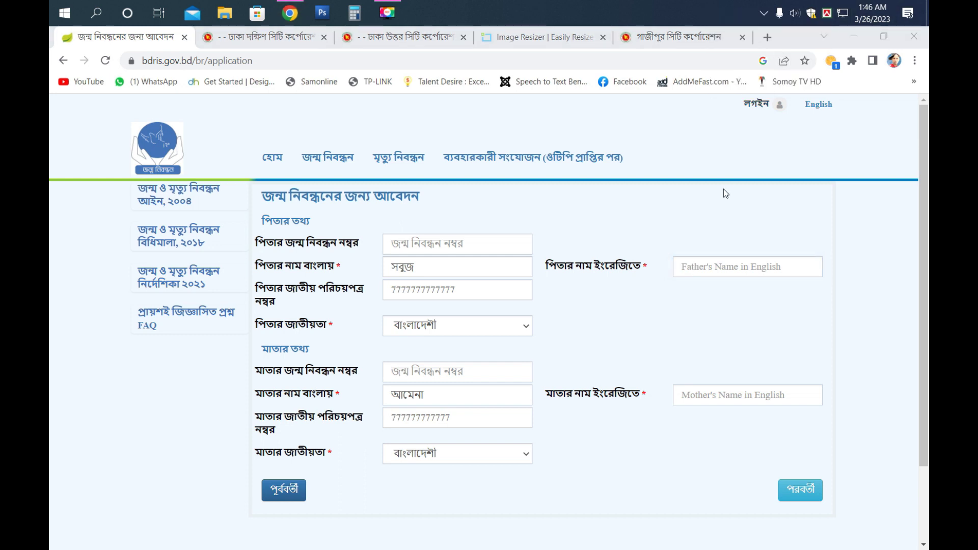
click(707, 270)
text(s)
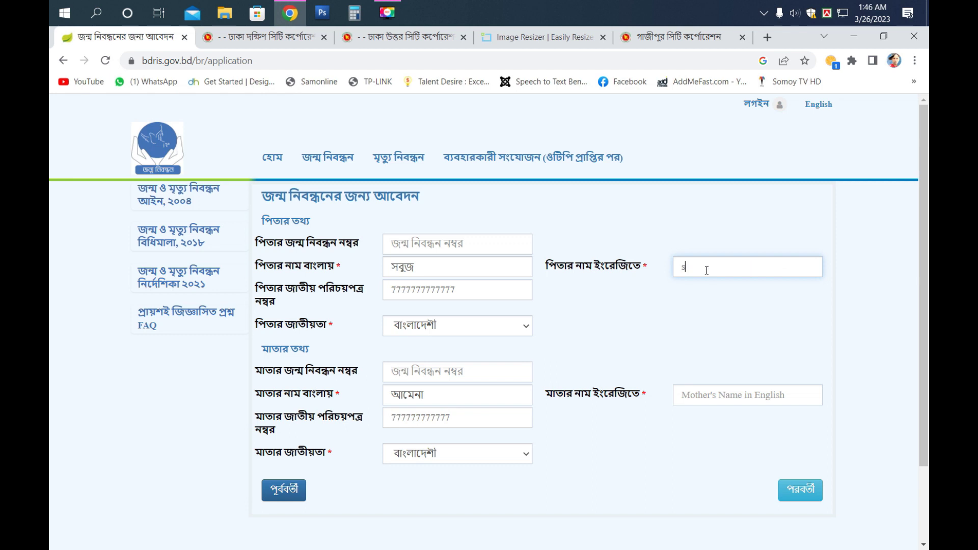
text(habu)
text(r)
click(687, 395)
text(amena)
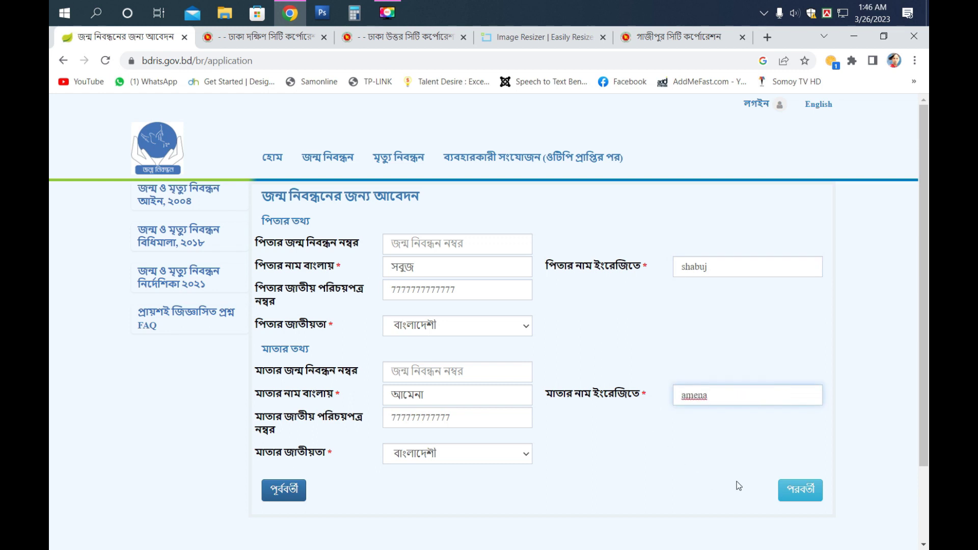
click(794, 496)
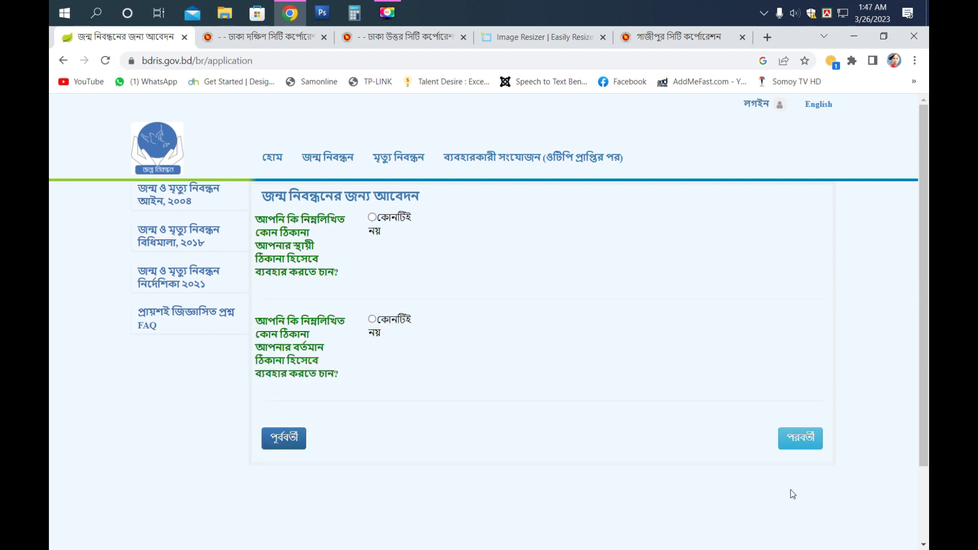
- Choose কোনটিই নয় for the permanent address so its blank fields appear, leaving division unchosen
click(371, 217)
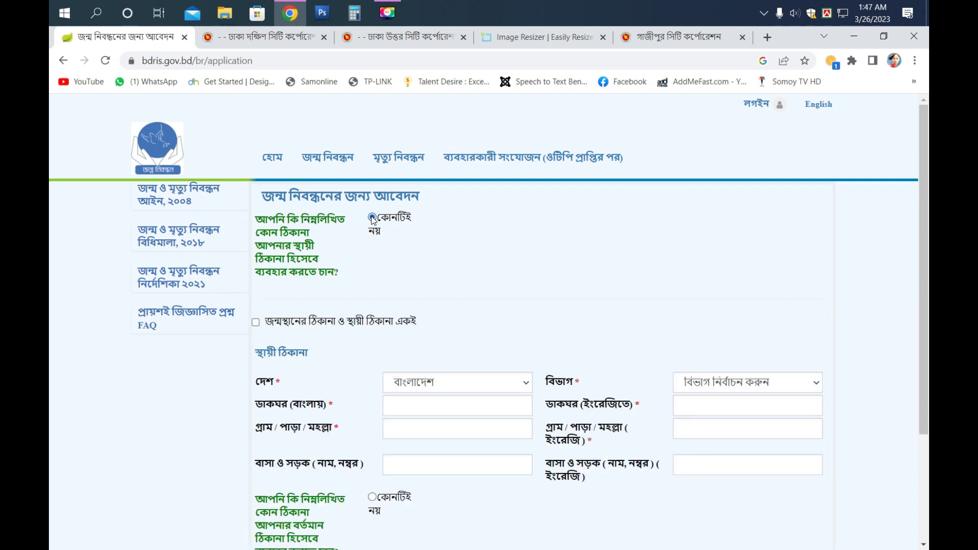
scroll(357, 264, down, 1)
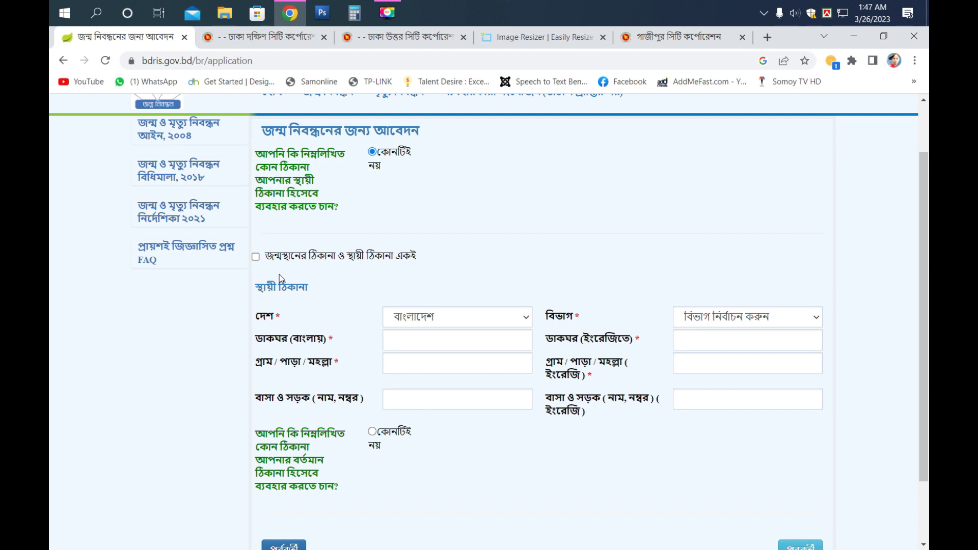
click(433, 318)
click(777, 319)
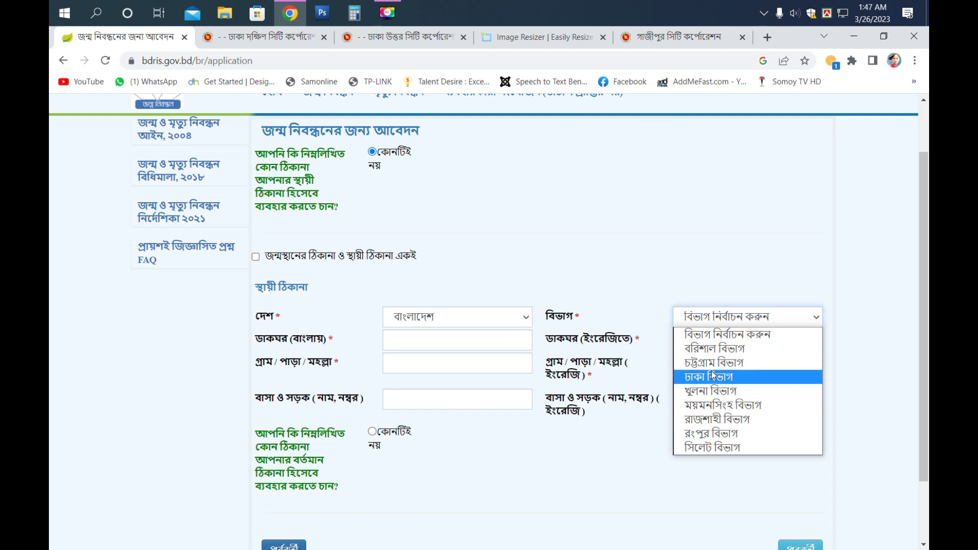
click(585, 249)
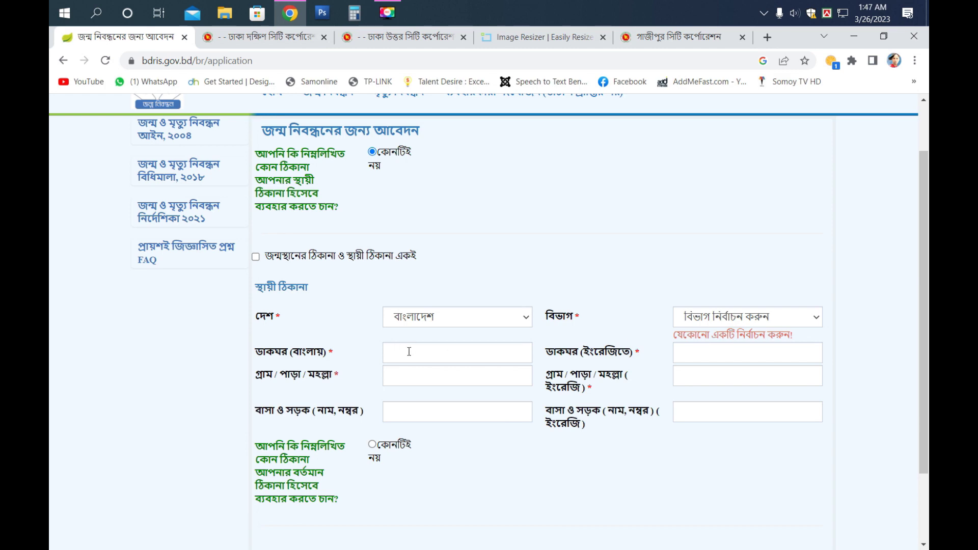
scroll(392, 346, up, 1)
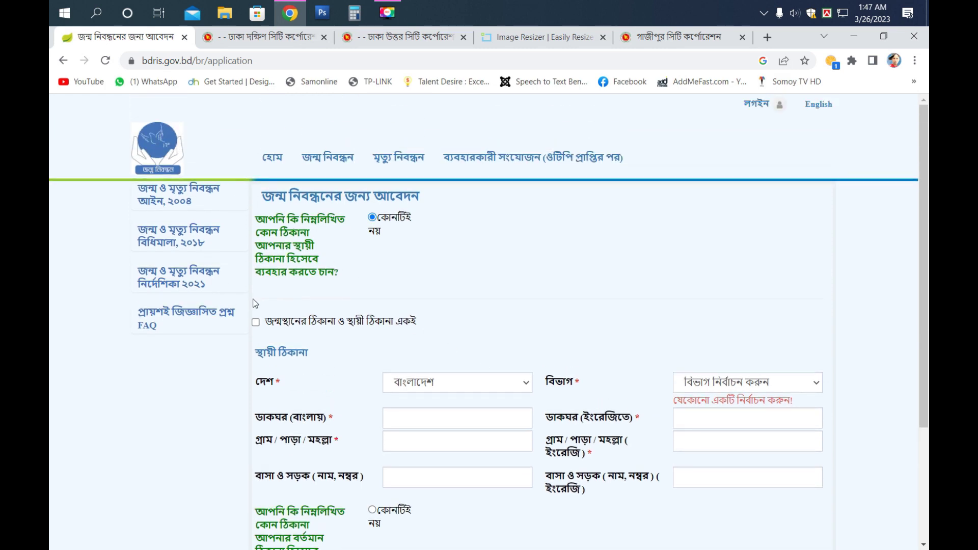
scroll(254, 303, down, 3)
click(285, 470)
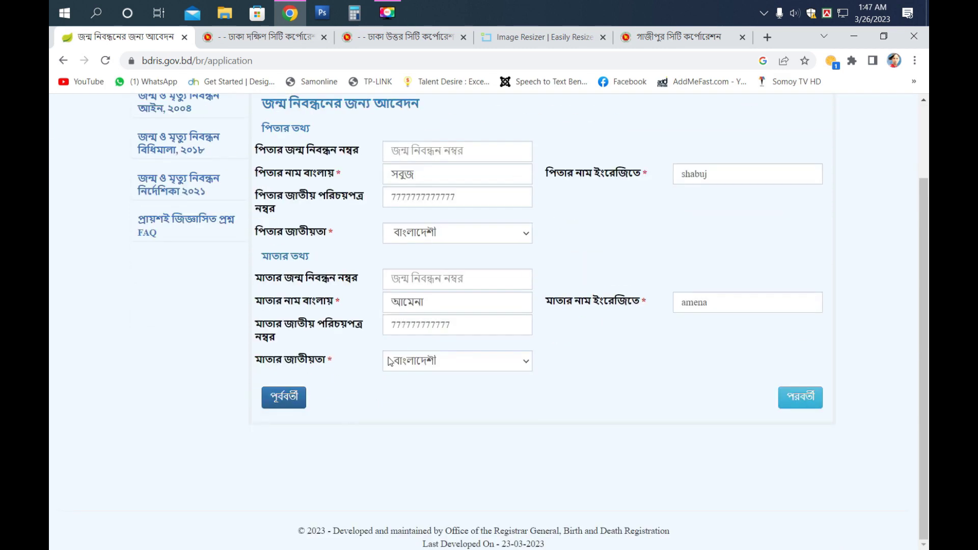
scroll(389, 358, up, 2)
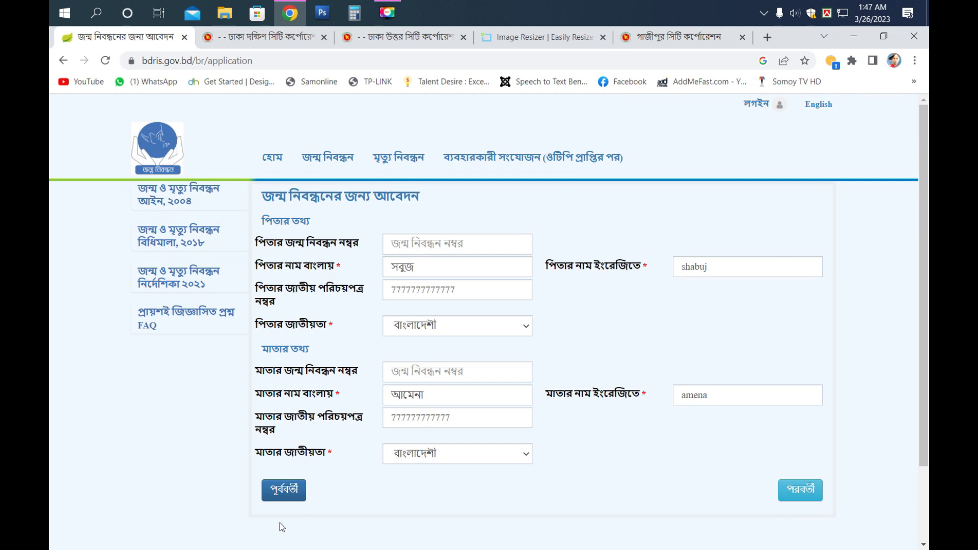
click(280, 490)
scroll(337, 382, down, 1)
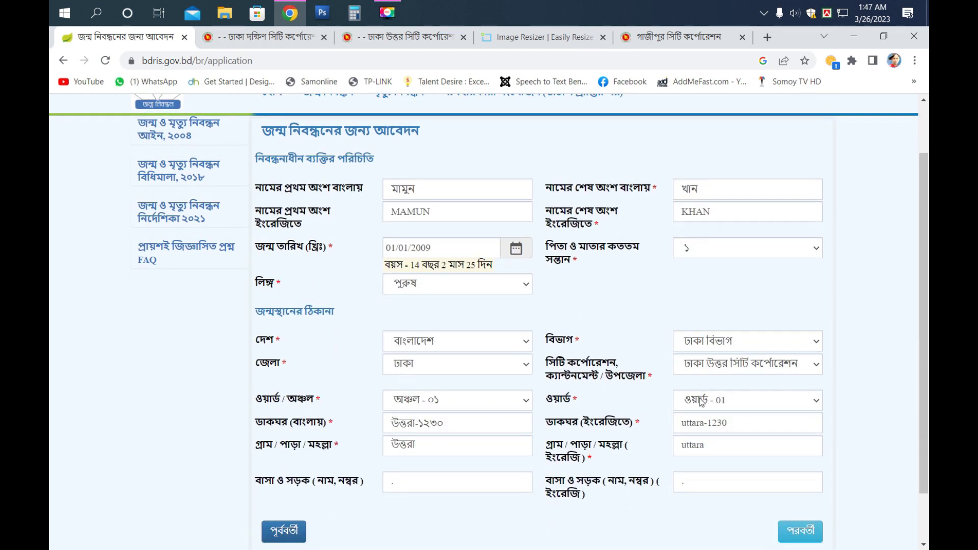
scroll(696, 411, down, 1)
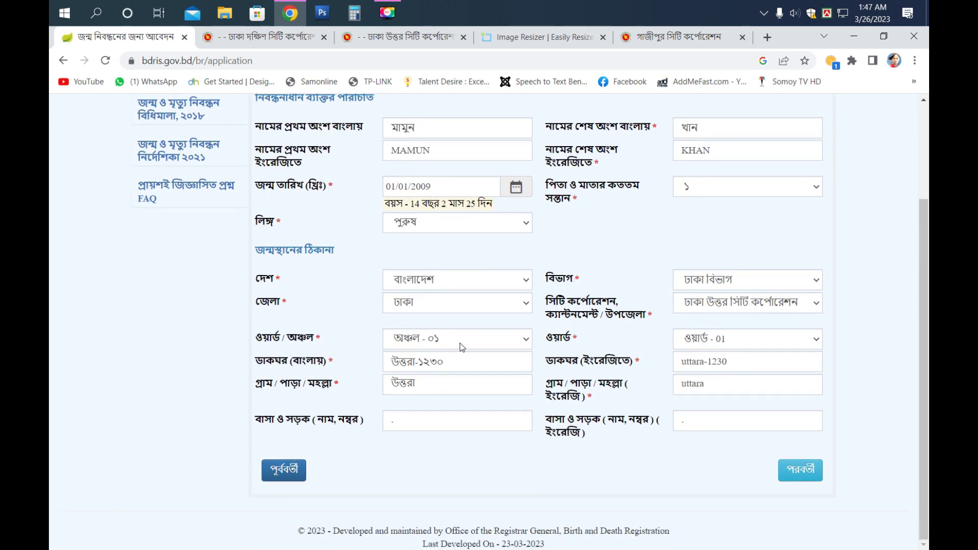
click(798, 468)
click(800, 398)
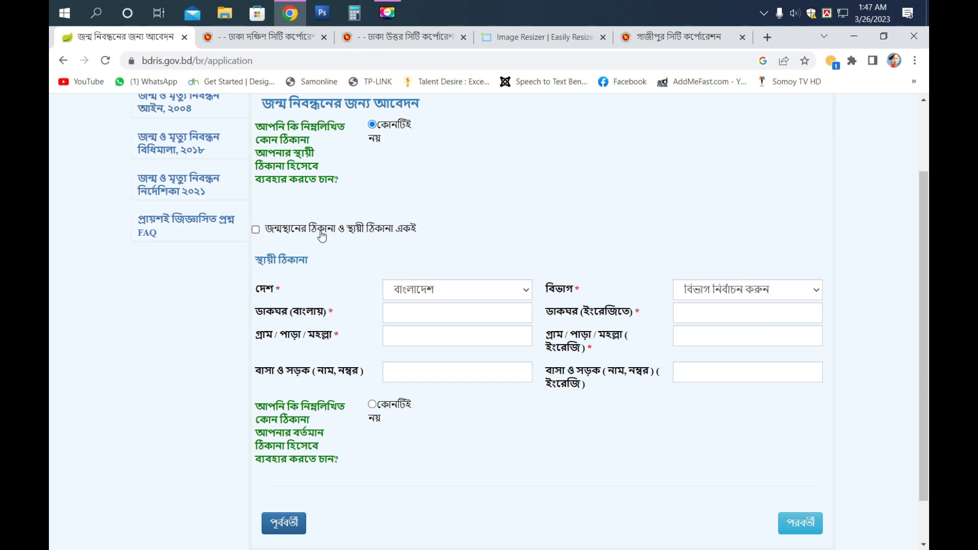
- Use the birthplace address as permanent address and mark কোনটিই নয় for the current address
click(256, 229)
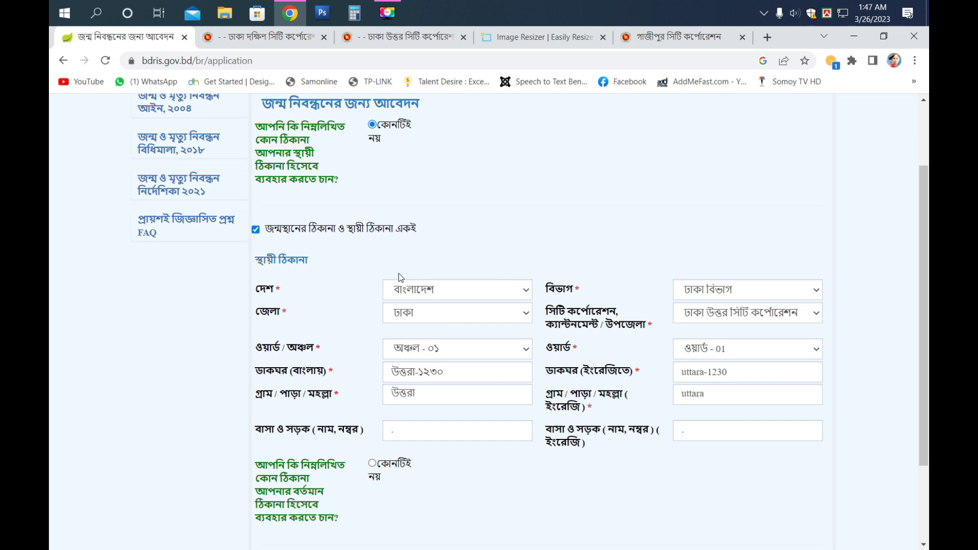
scroll(401, 278, down, 2)
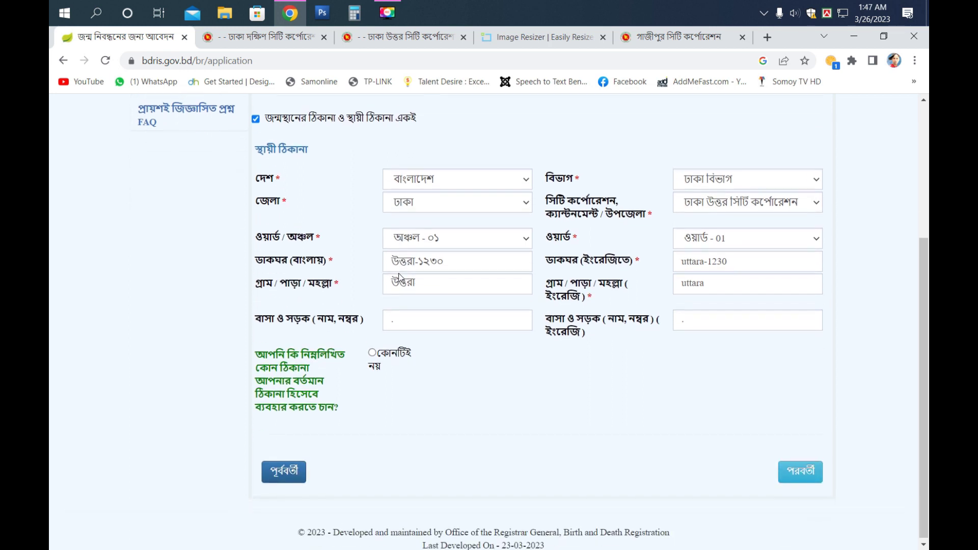
click(373, 352)
scroll(375, 352, down, 2)
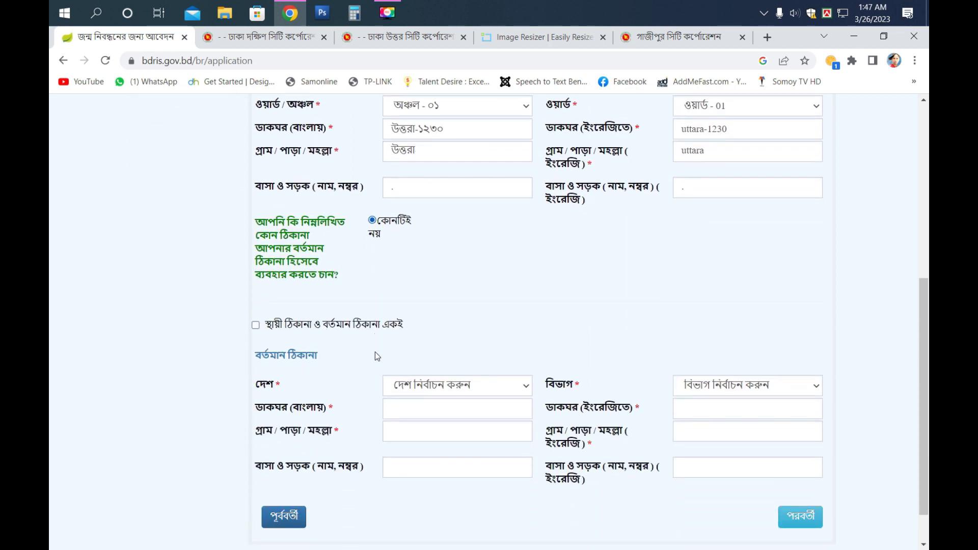
scroll(371, 353, up, 1)
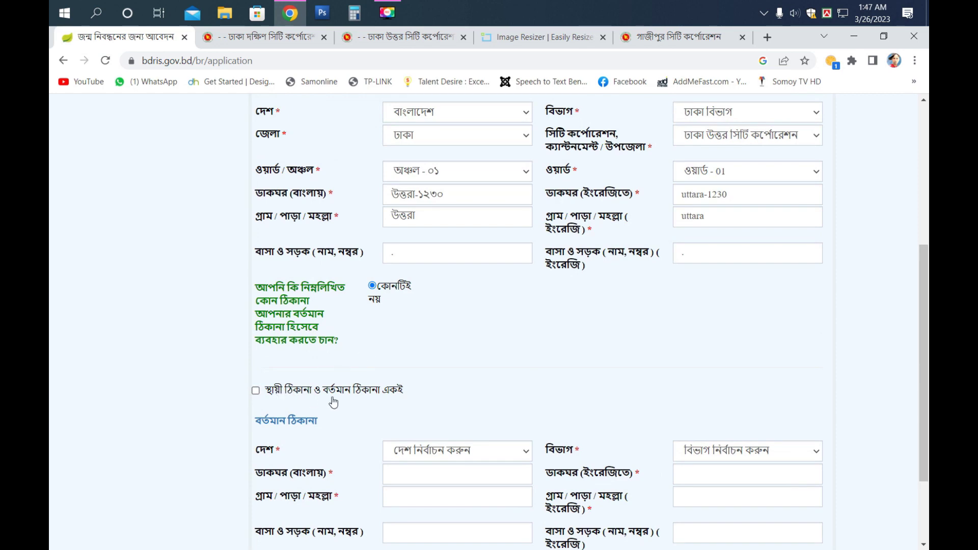
scroll(392, 394, up, 3)
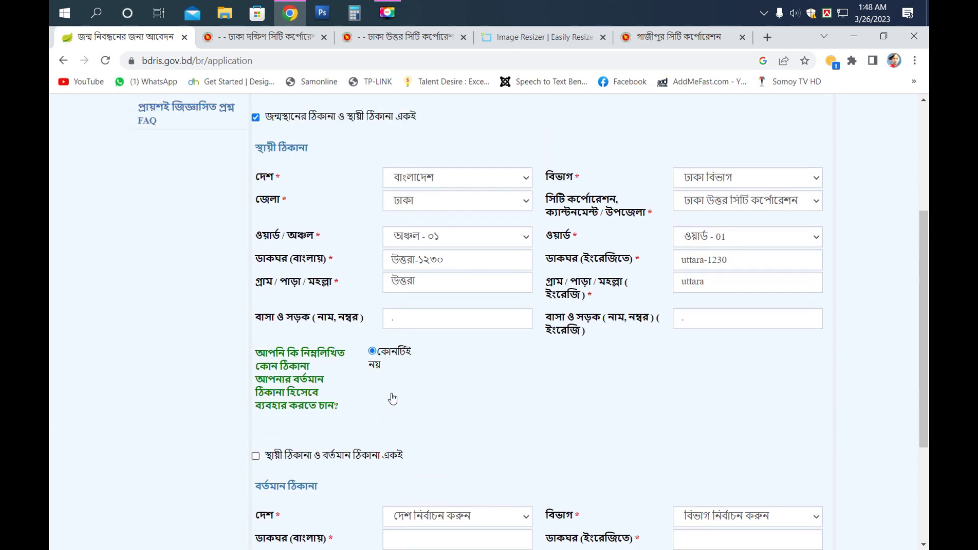
scroll(392, 393, up, 3)
scroll(380, 390, down, 6)
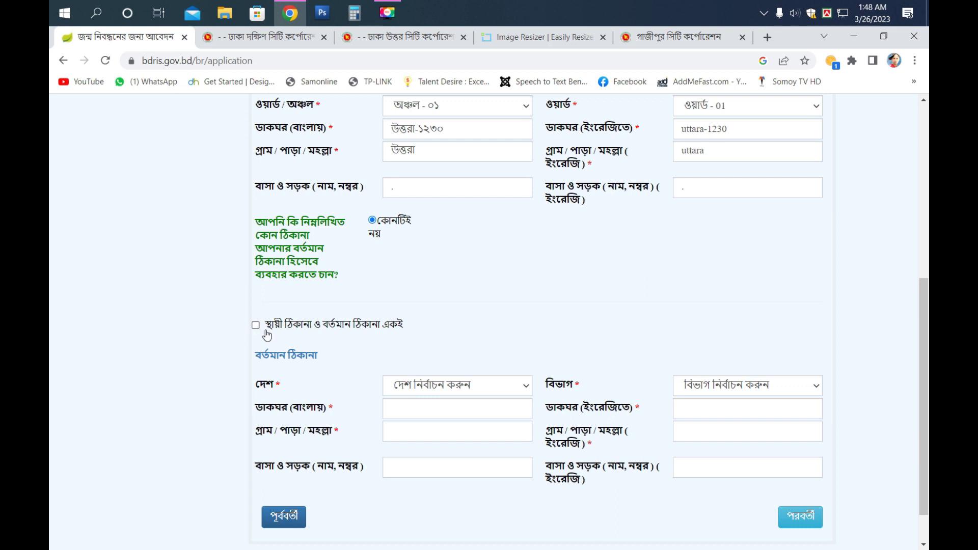
- Set the current address to বাংলাদেশ, ঢাকা বিভাগ, ঢাকা, ঢাকা উত্তর সিটি কর্পোরেশন, অঞ্চল - ০১
click(486, 386)
click(486, 386)
click(470, 392)
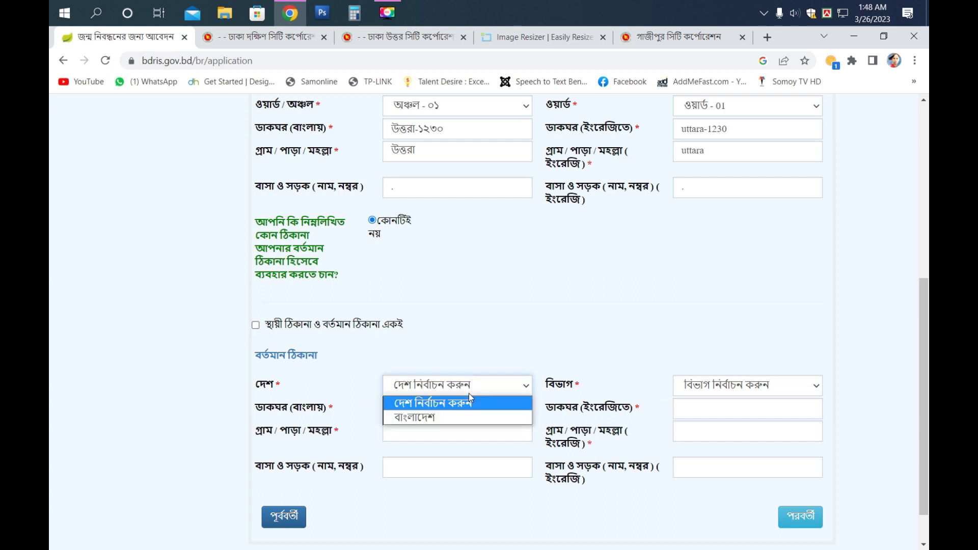
click(428, 415)
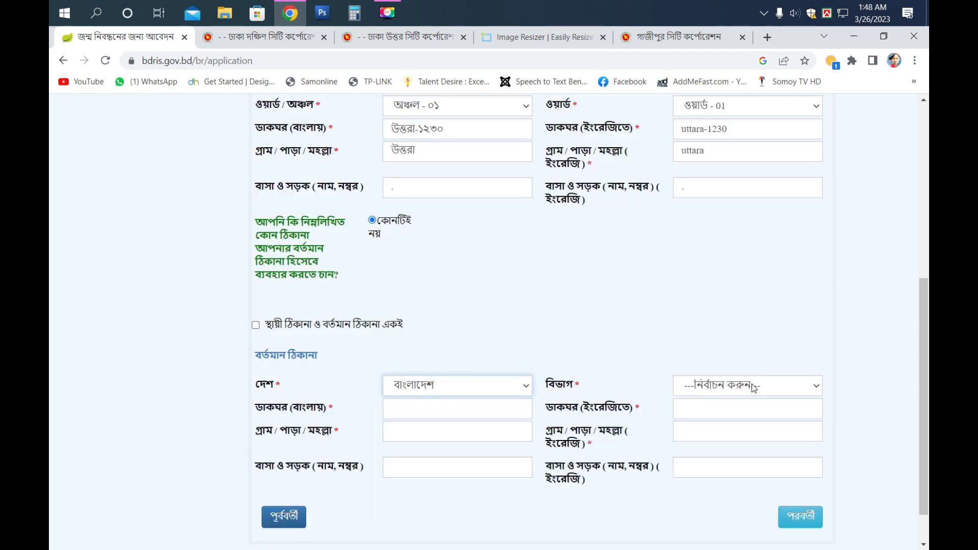
click(752, 387)
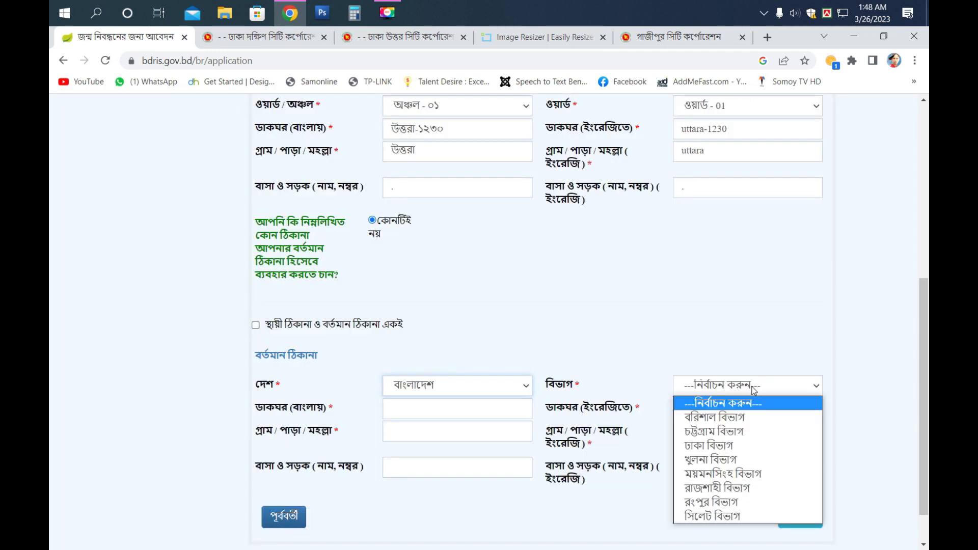
click(688, 446)
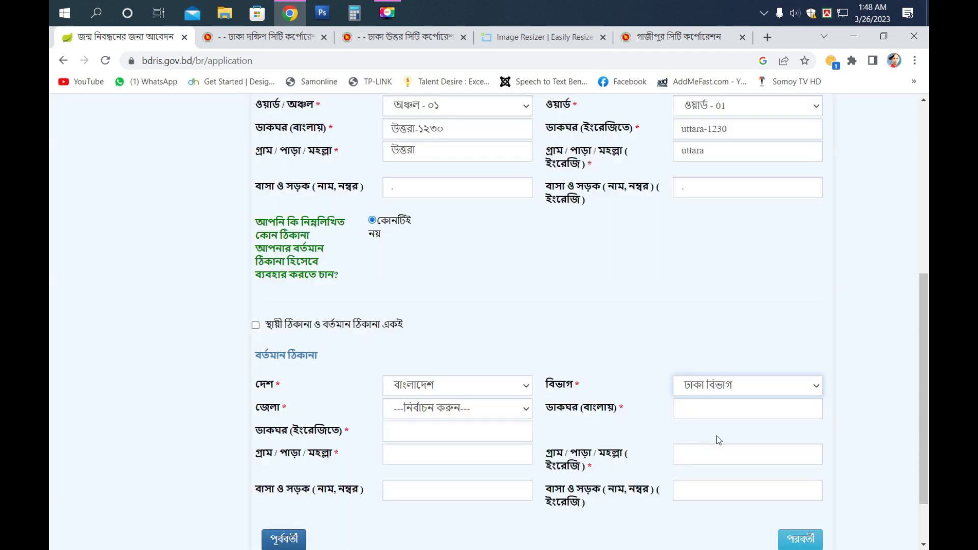
click(433, 412)
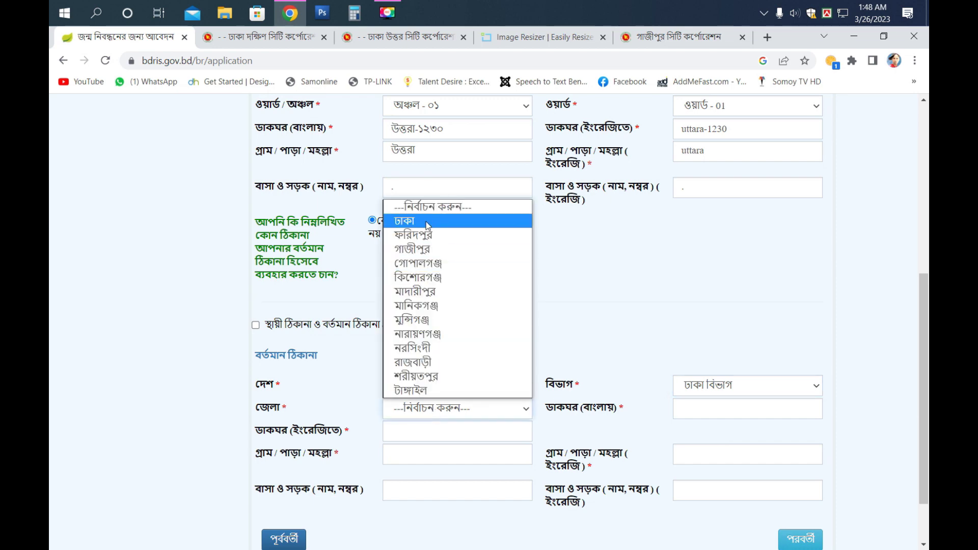
click(407, 221)
click(686, 415)
click(717, 304)
click(443, 452)
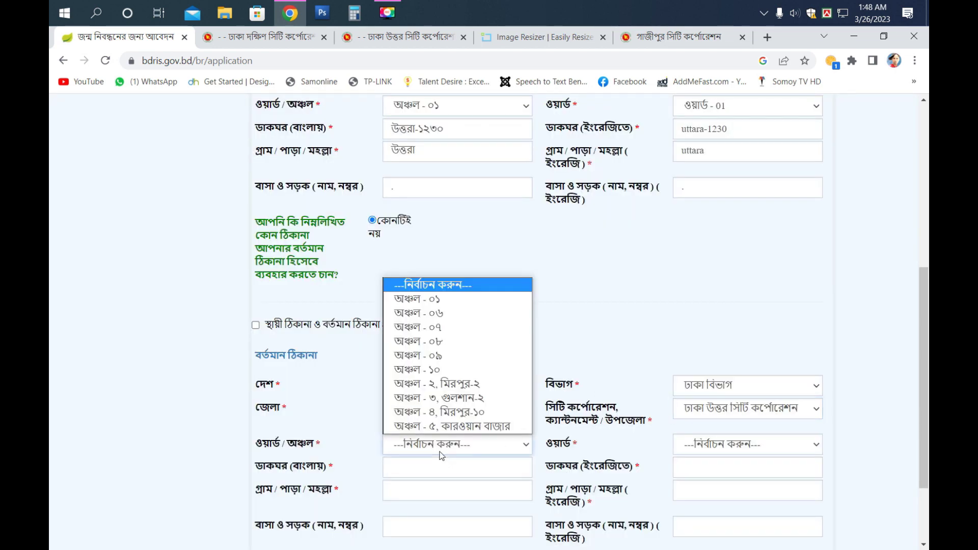
click(441, 300)
- Look up Dhaka North's councillor list in another browser tab
click(734, 444)
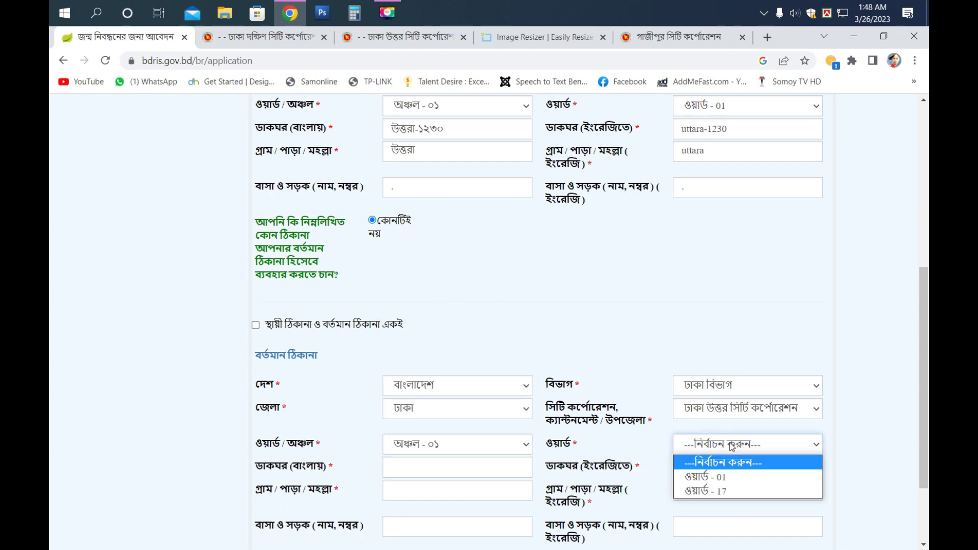
click(299, 39)
key(ctrl+Tab)
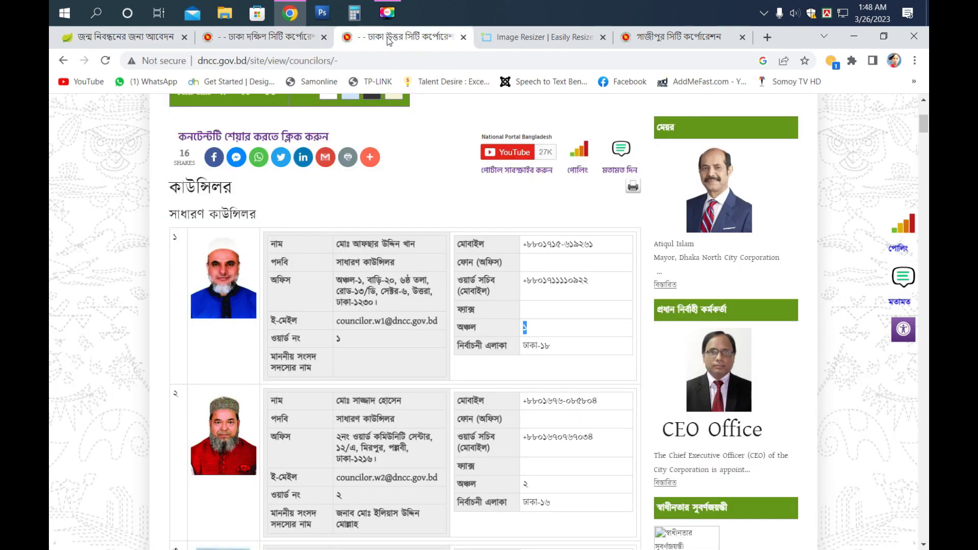
- Browse the Dhaka South and Gazipur city corporation pages and open a new search tab
click(277, 41)
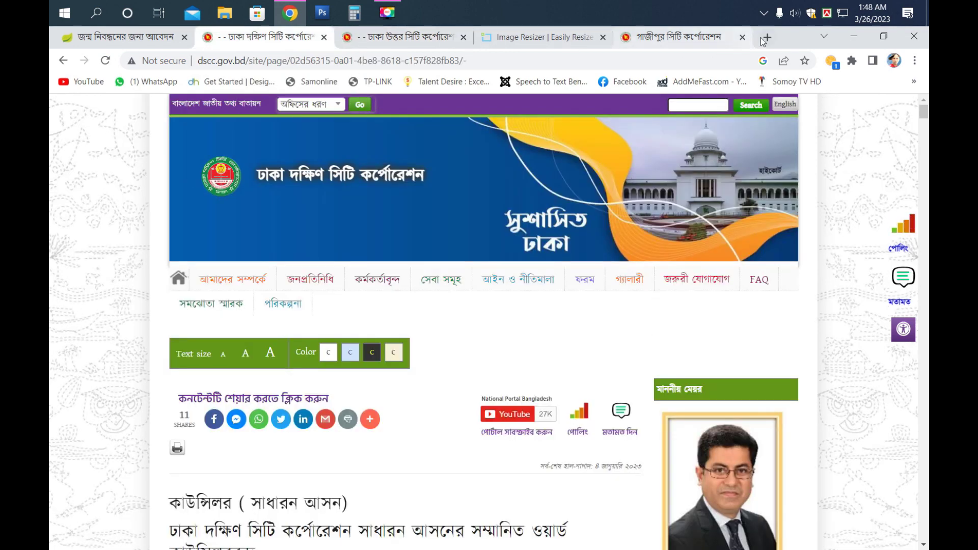
click(705, 40)
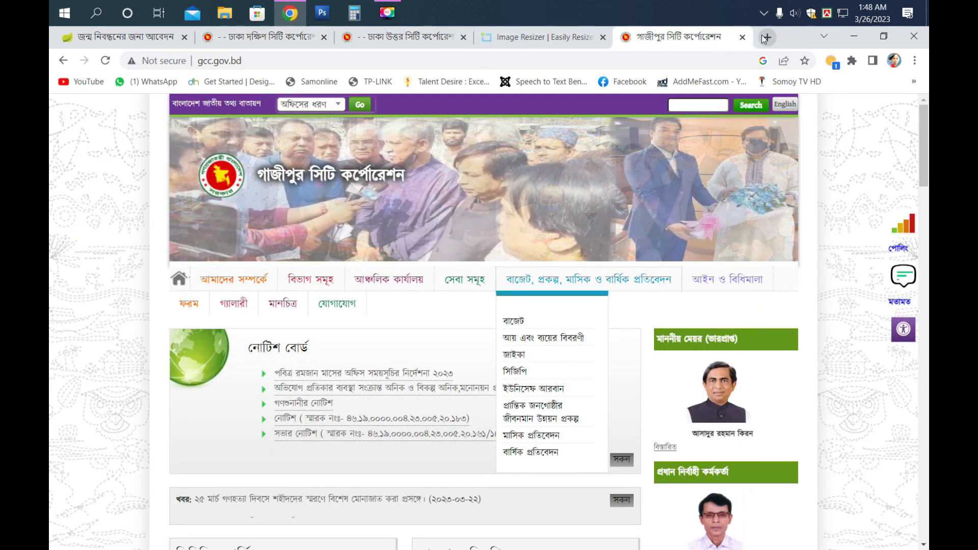
click(767, 37)
click(419, 298)
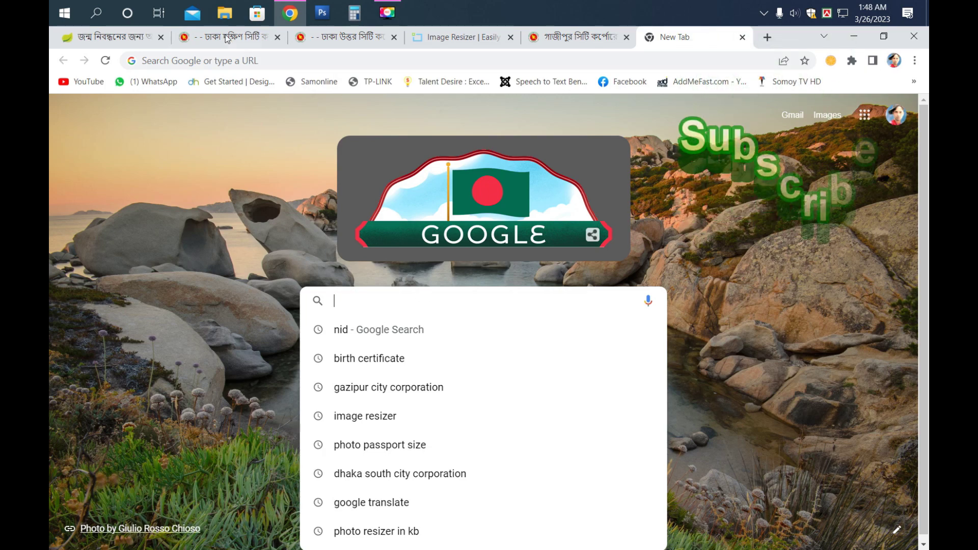
- Back on the BDRIS form, set the current address ward to ওয়ার্ড - 01
click(108, 41)
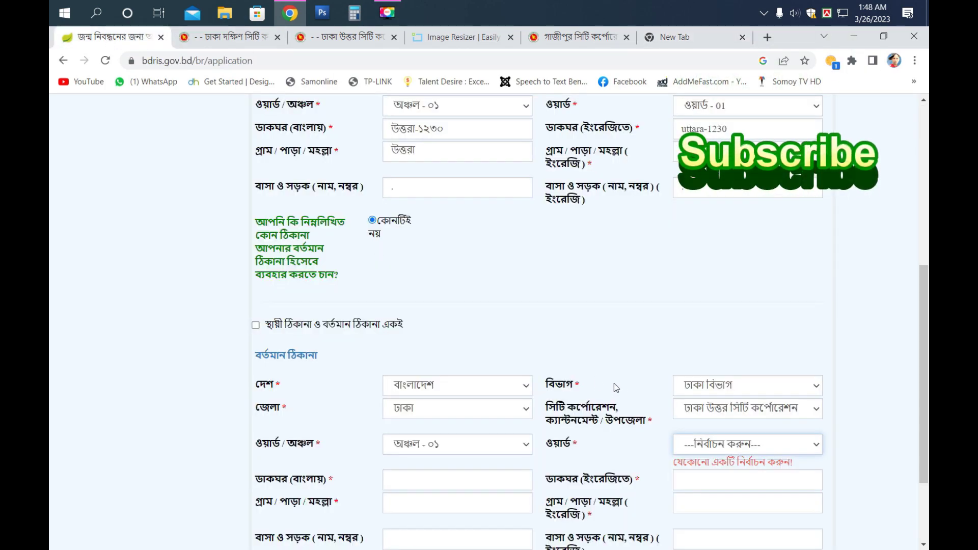
scroll(613, 384, down, 3)
click(734, 329)
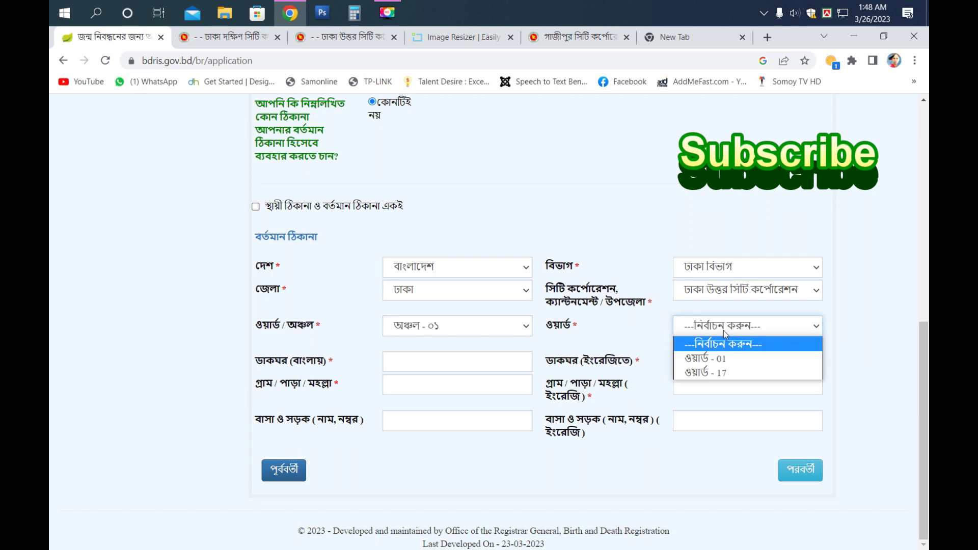
click(710, 358)
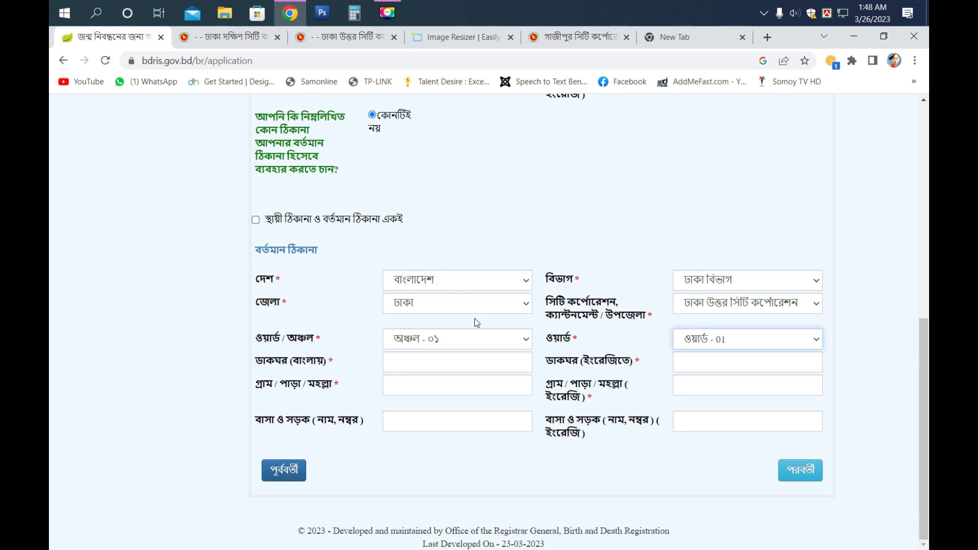
scroll(433, 380, up, 5)
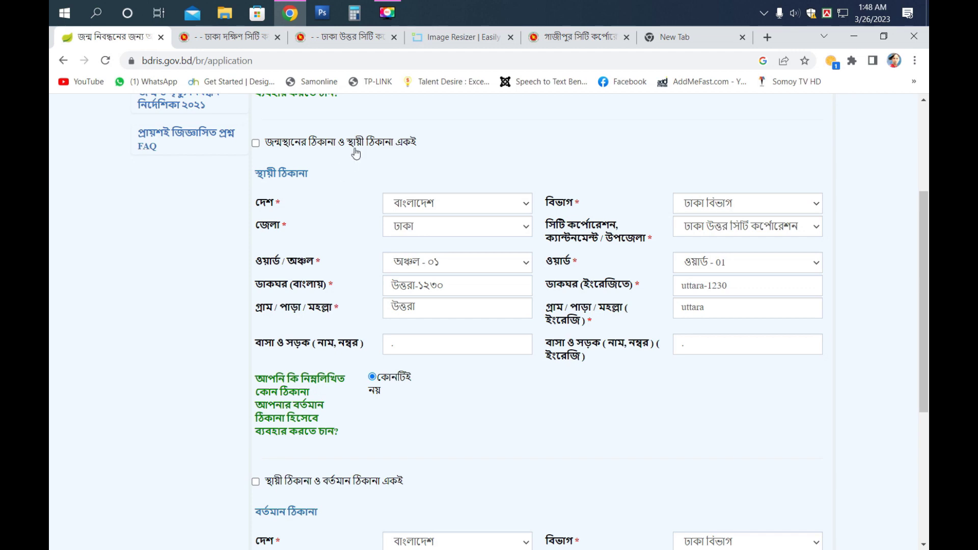
scroll(469, 270, up, 2)
scroll(469, 270, down, 3)
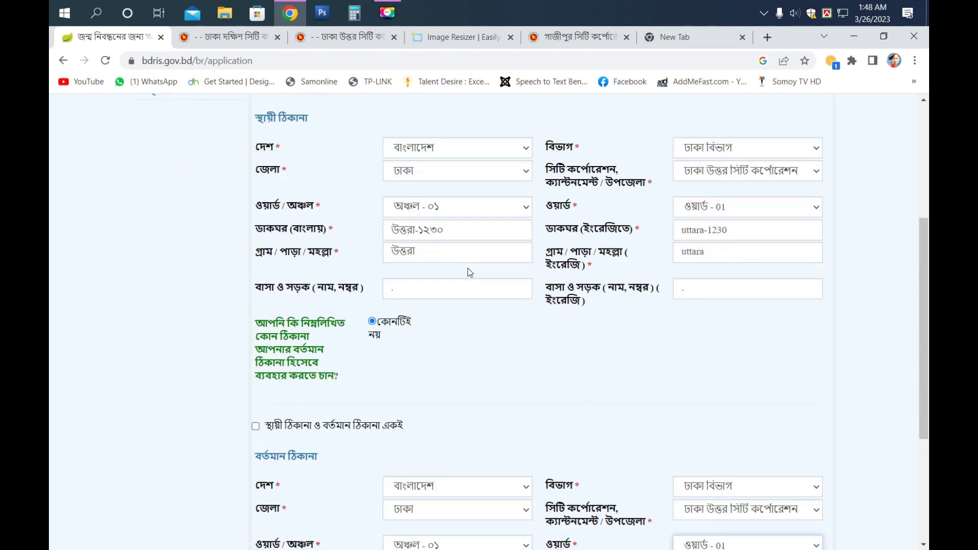
scroll(468, 268, down, 4)
click(278, 470)
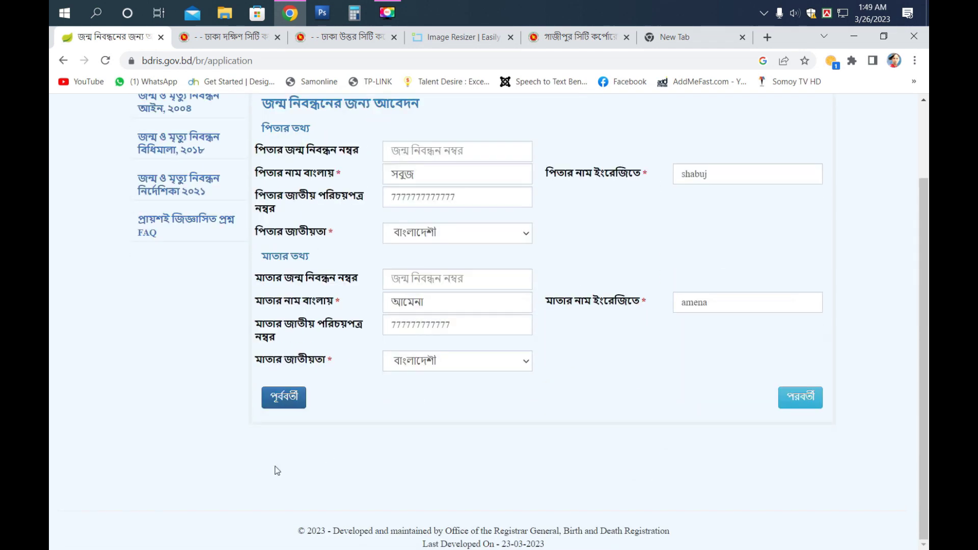
click(284, 401)
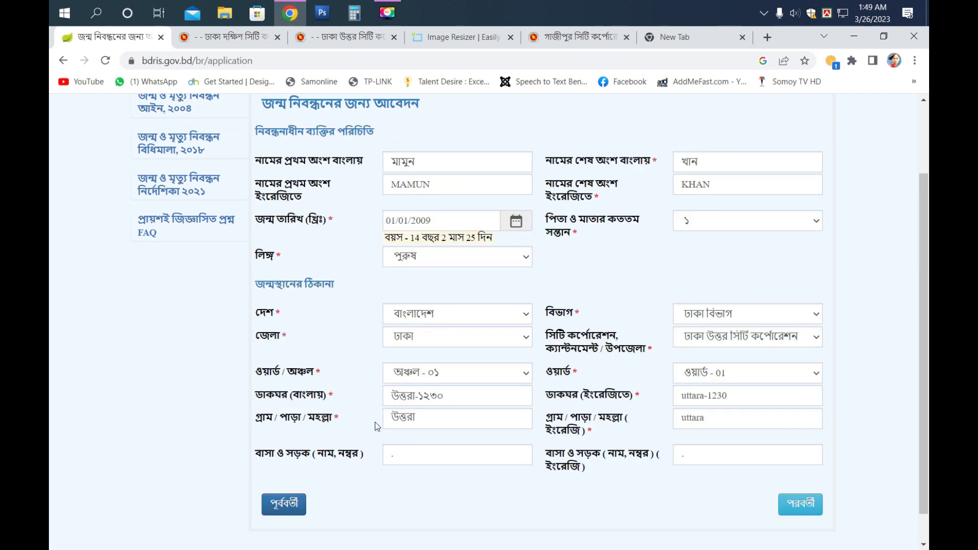
click(807, 504)
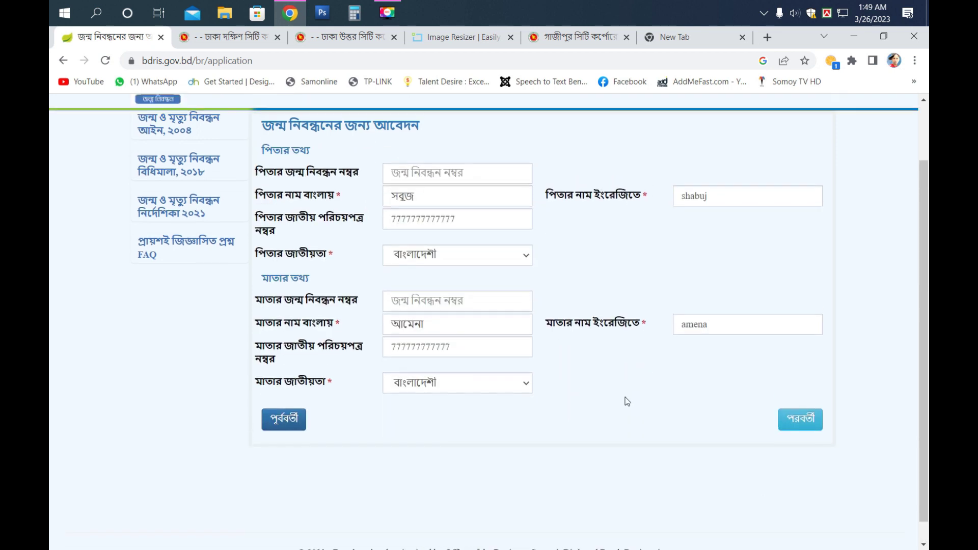
click(804, 397)
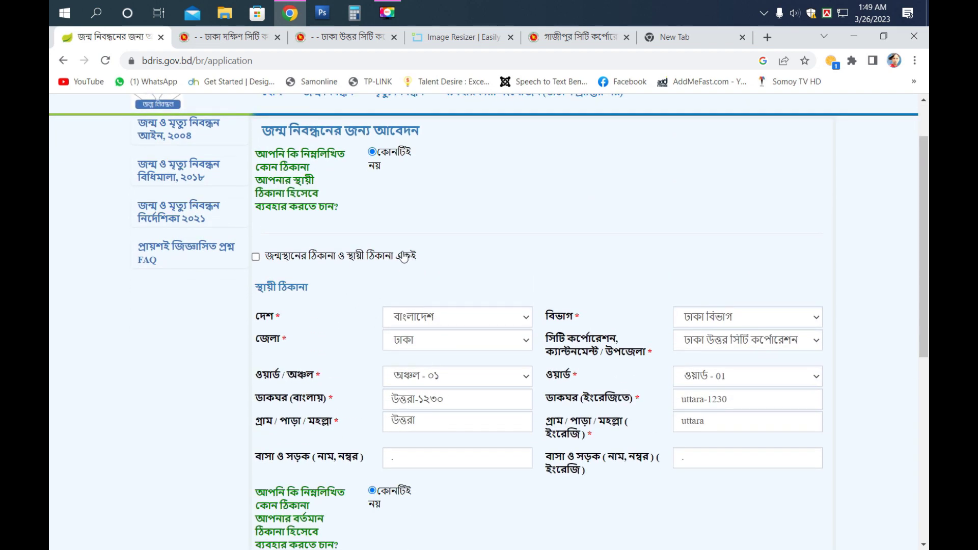
scroll(444, 305, down, 7)
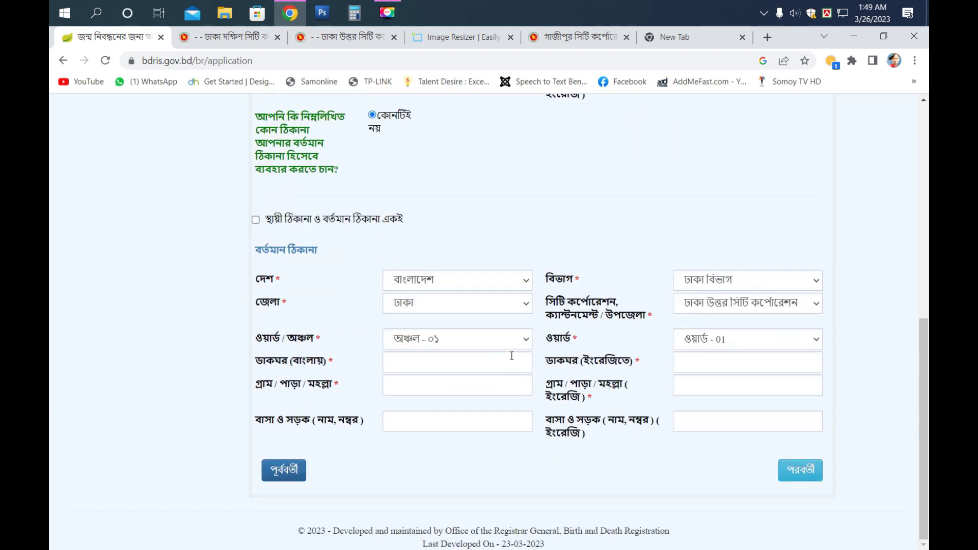
- Fill the English post office and village fields with 'jhhj' and 'jhg'
click(441, 360)
click(693, 366)
text(jhhj)
click(710, 381)
text(jhg)
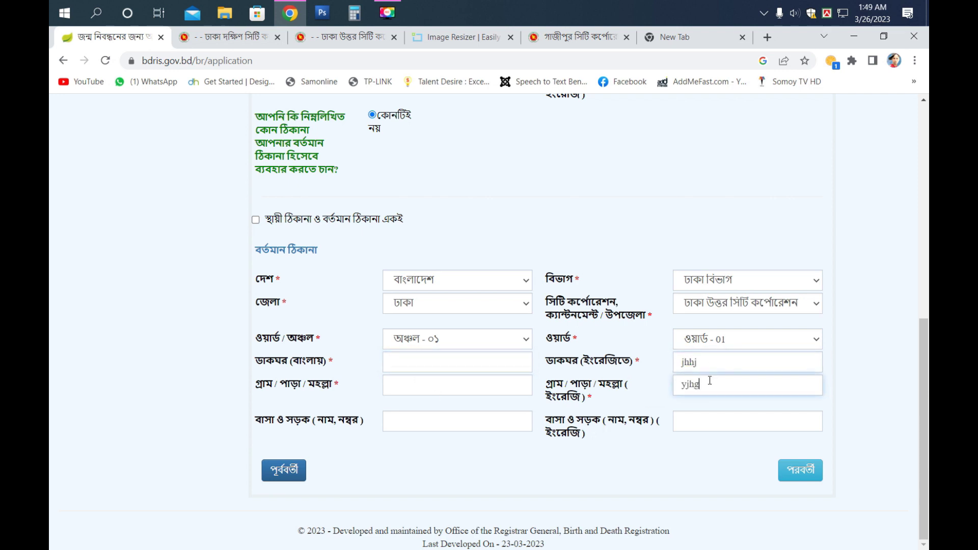
click(683, 419)
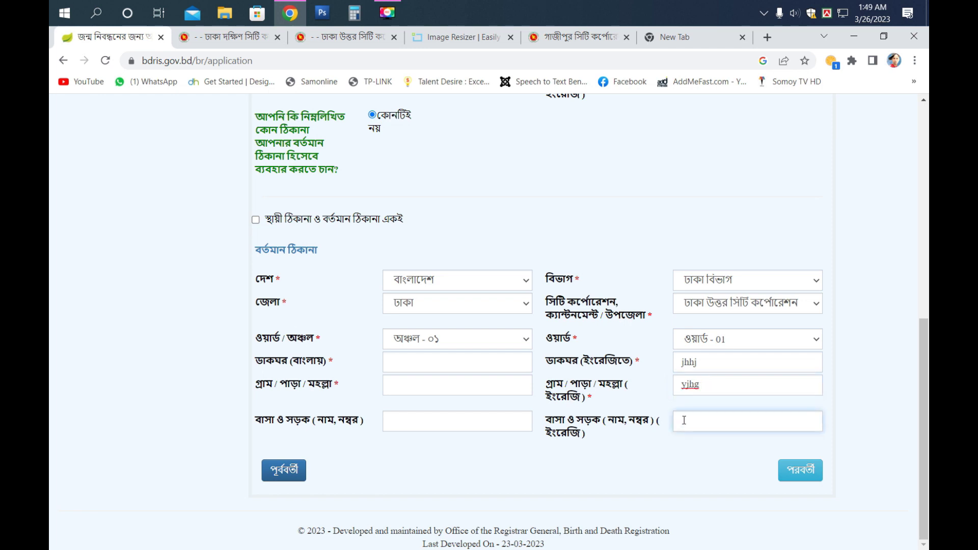
- Fill the Bengali post office, village and house-and-road fields, then proceed to the declaration step
click(493, 362)
click(828, 15)
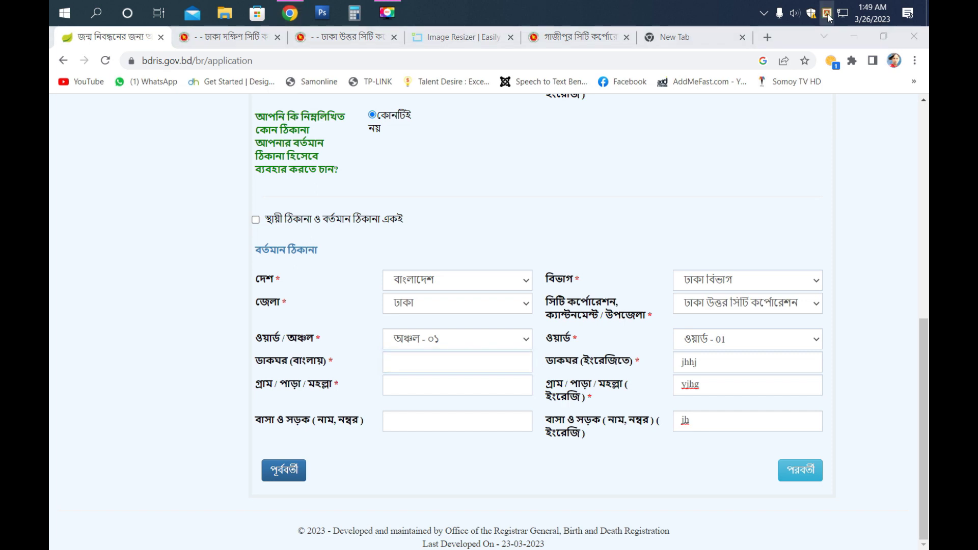
click(409, 357)
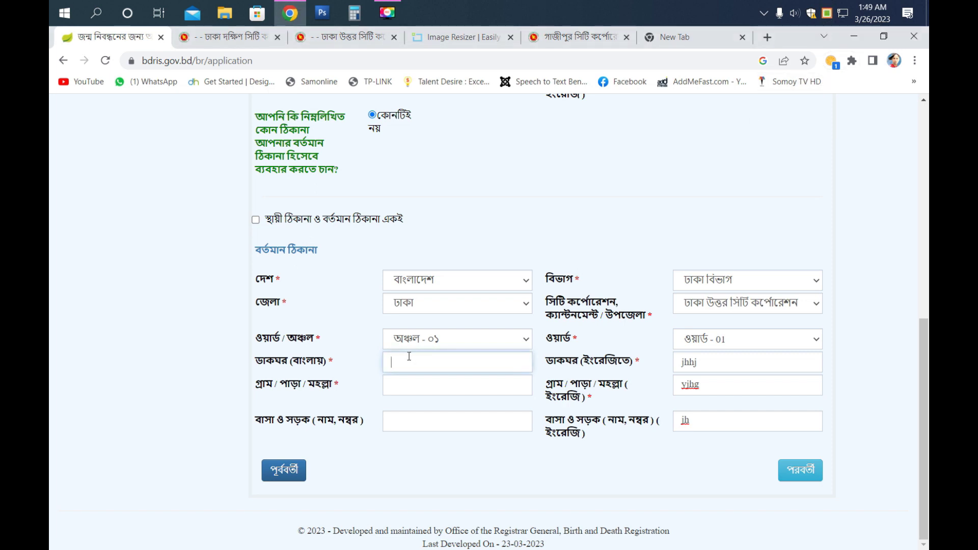
text(আা)
click(405, 381)
text(বর্আব)
click(396, 424)
text(বা)
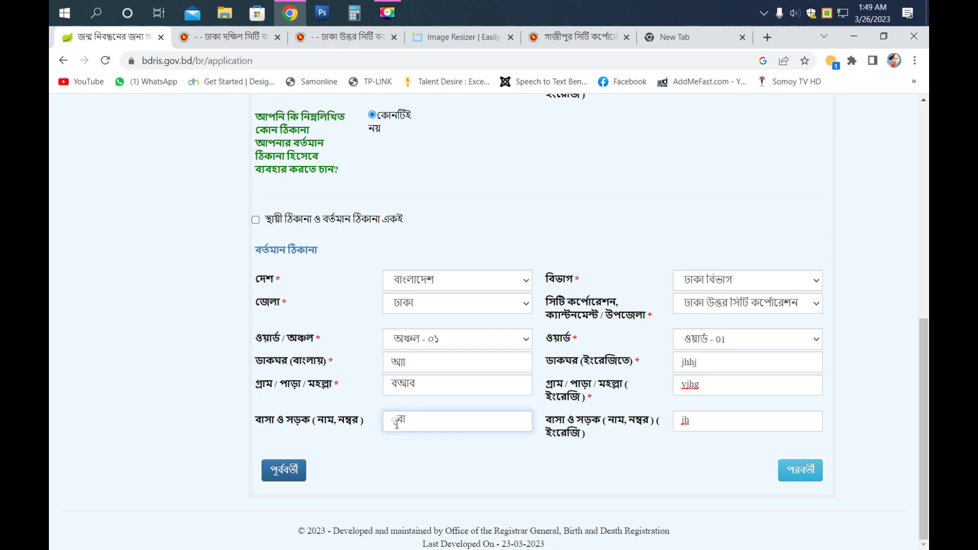
click(799, 471)
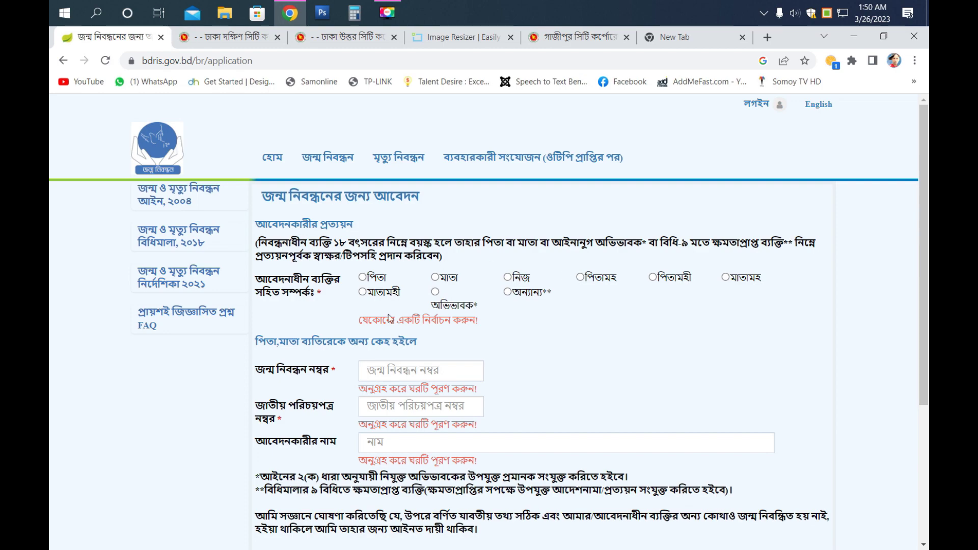
- Choose পিতা as the applicant's relationship and check the filled-in applicant name
scroll(388, 437, down, 5)
scroll(389, 436, up, 5)
click(363, 278)
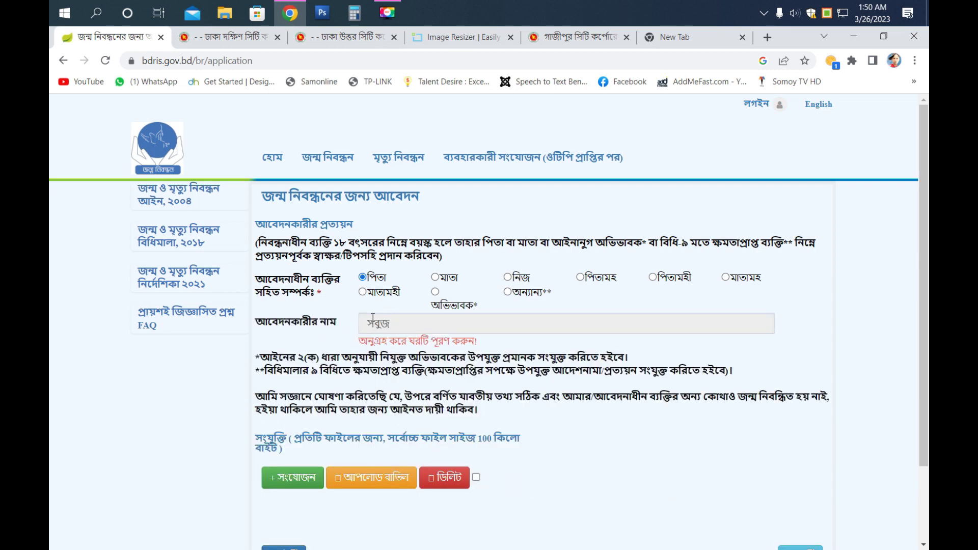
drag(416, 322, 350, 327)
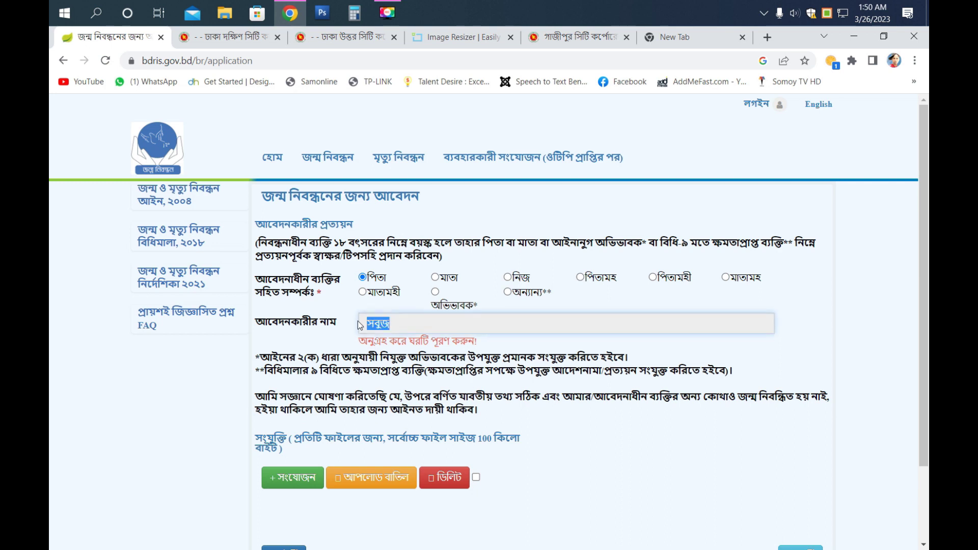
click(399, 320)
- Review the 100 KB attachment size limit note, then minimize Chrome to the desktop
scroll(420, 329, down, 1)
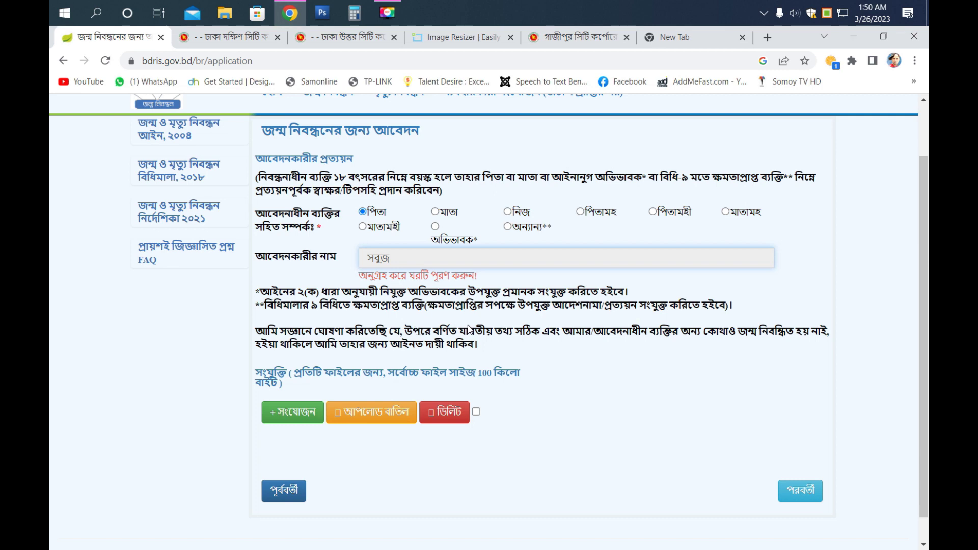
scroll(469, 328, down, 1)
drag(260, 348, 517, 350)
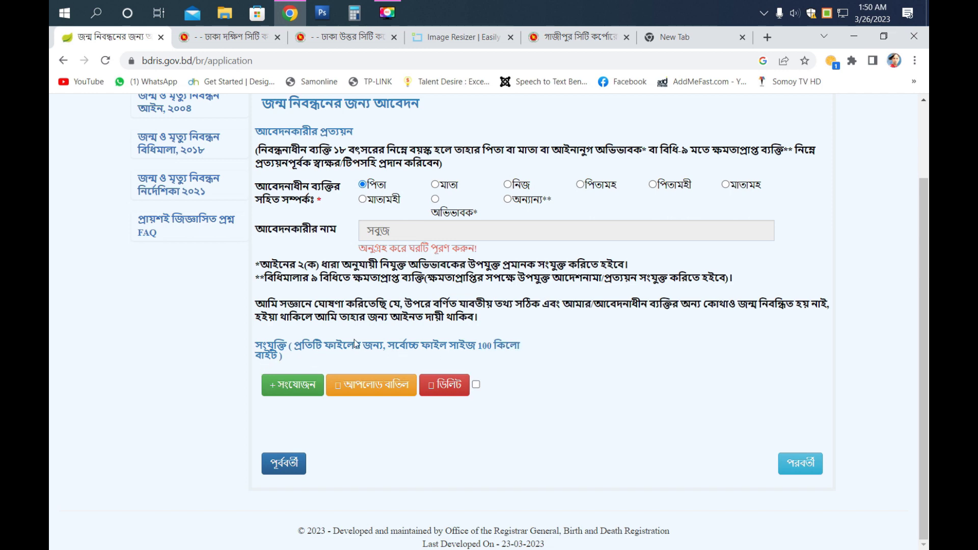
click(854, 35)
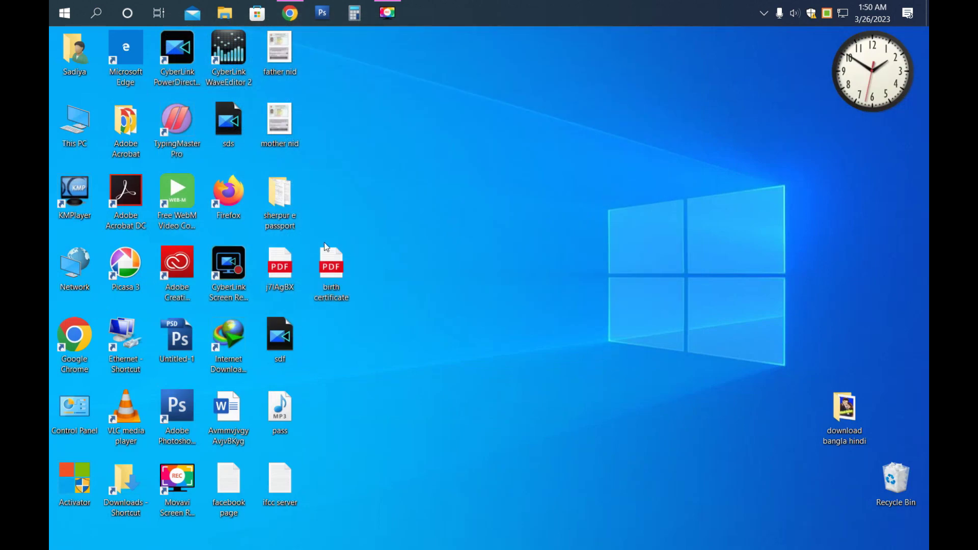
- Preview the father nid image in Picasa on the desktop
double_click(280, 51)
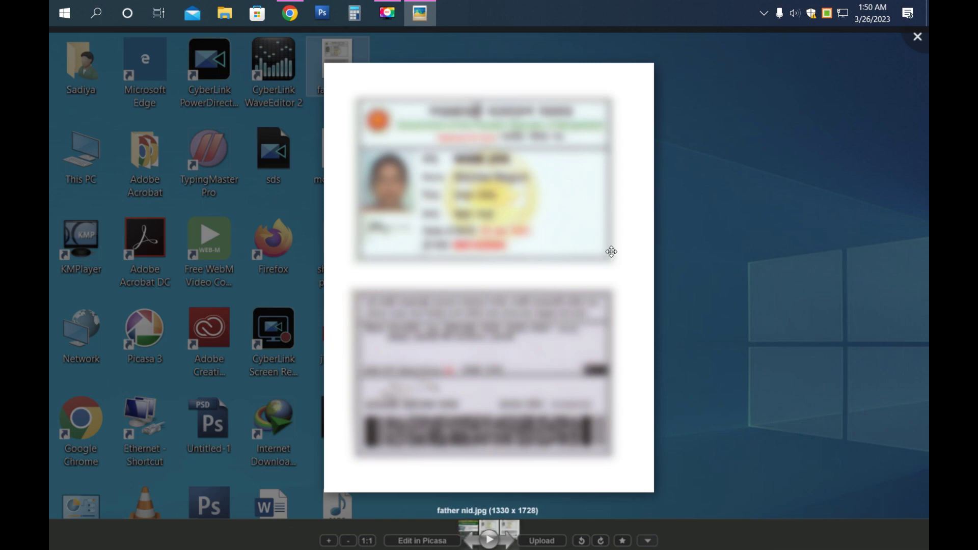
click(917, 36)
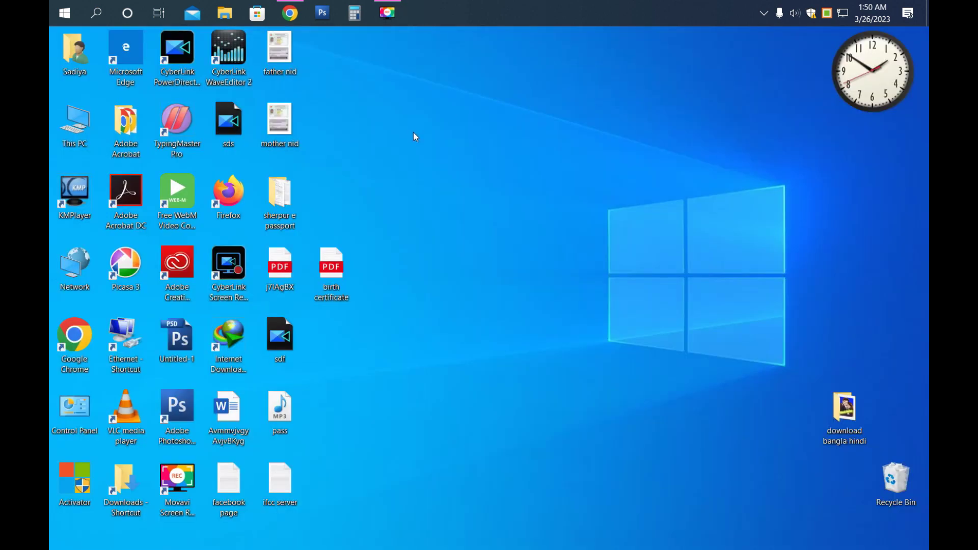
right_click(281, 57)
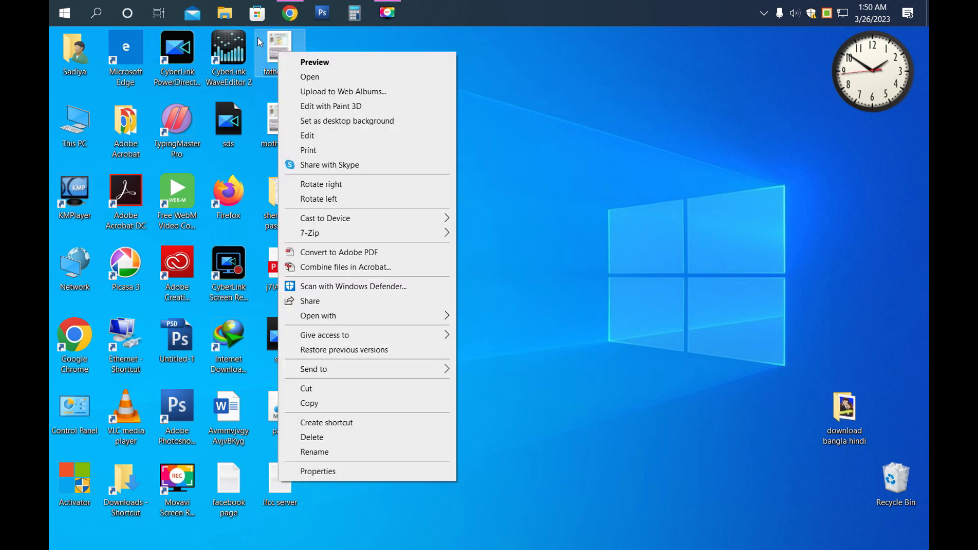
click(274, 49)
- Check father nid's Properties showing 334 KB, then return to the Chrome form
right_click(274, 48)
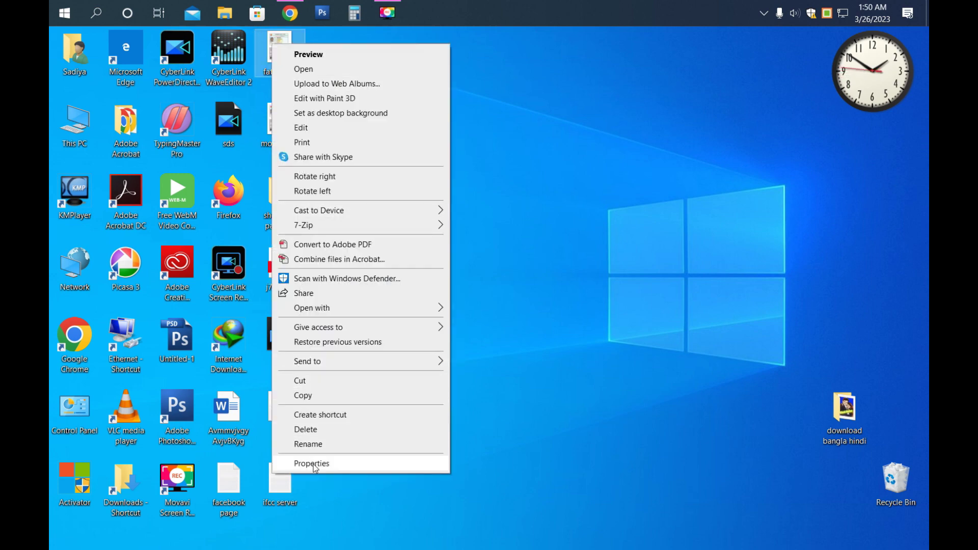
click(301, 463)
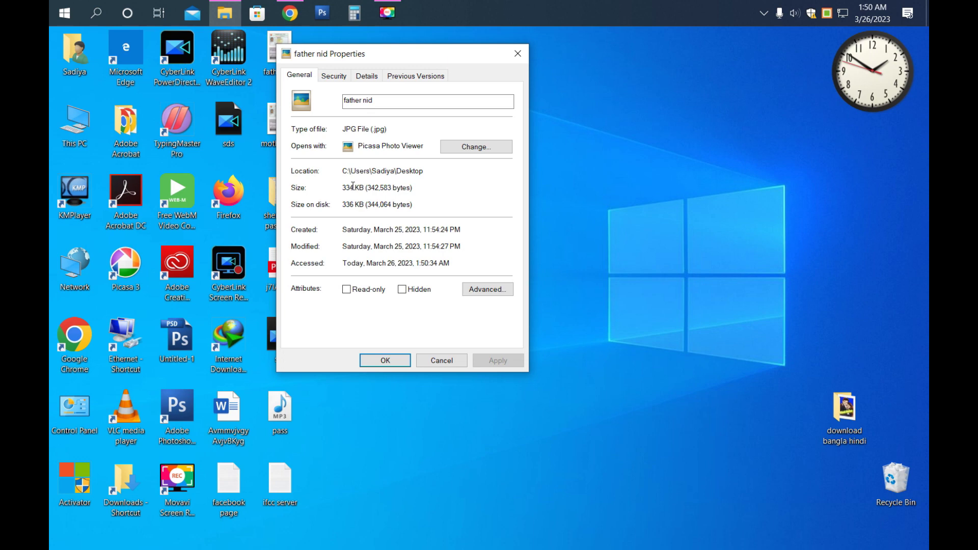
click(519, 55)
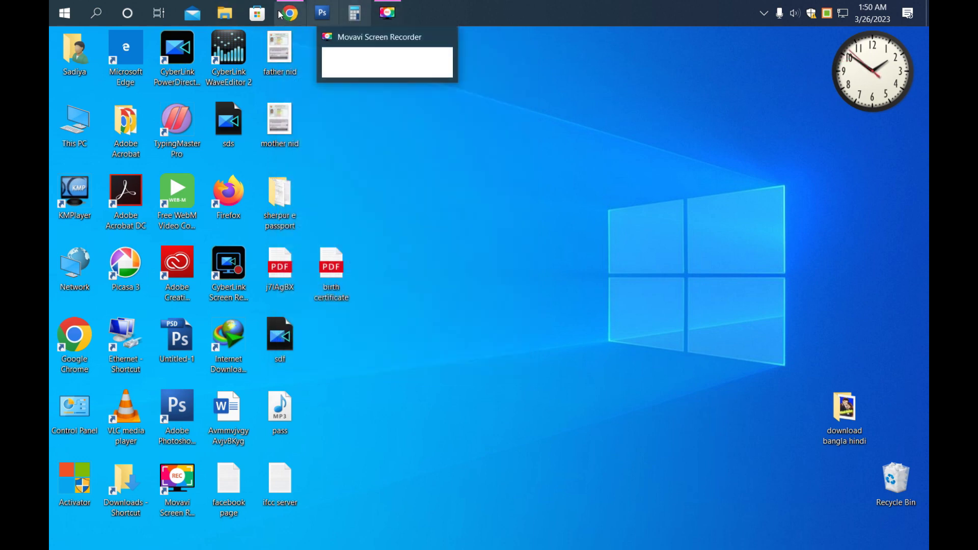
click(301, 38)
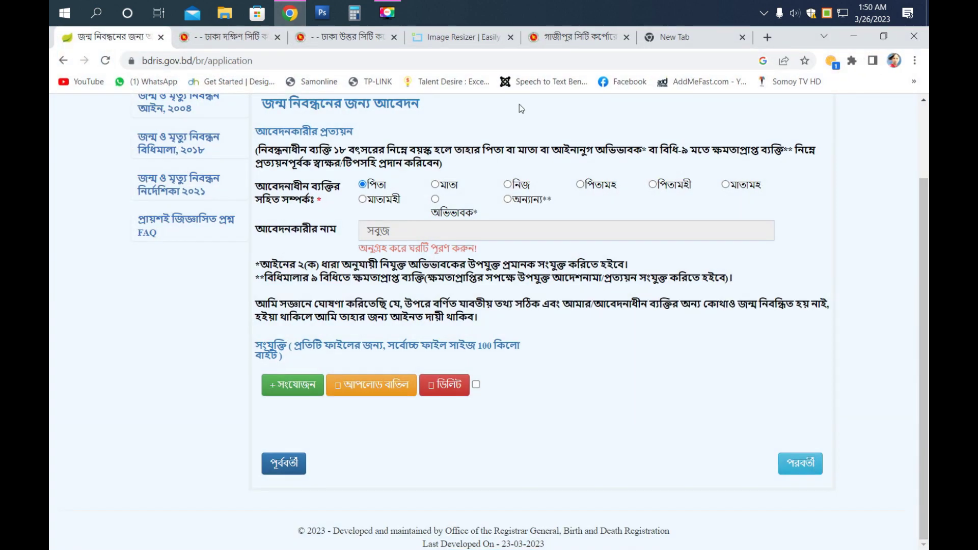
- Upload the mother nid image to the Image Resizer site
click(458, 39)
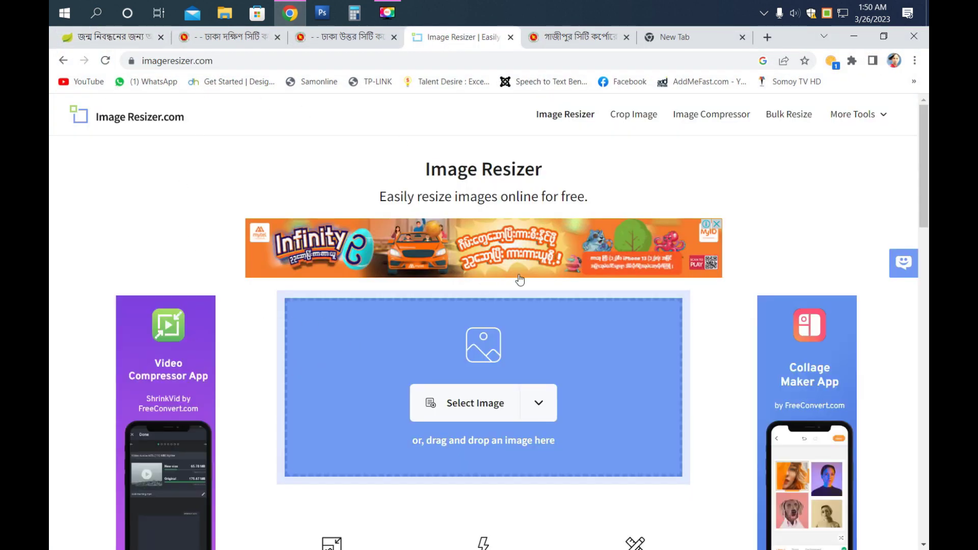
scroll(520, 279, down, 3)
click(468, 274)
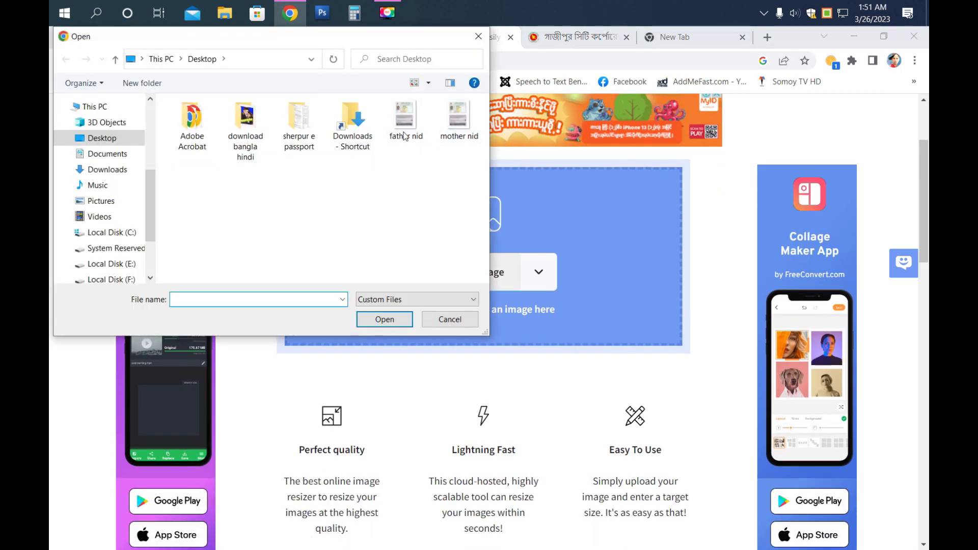
click(461, 120)
click(369, 326)
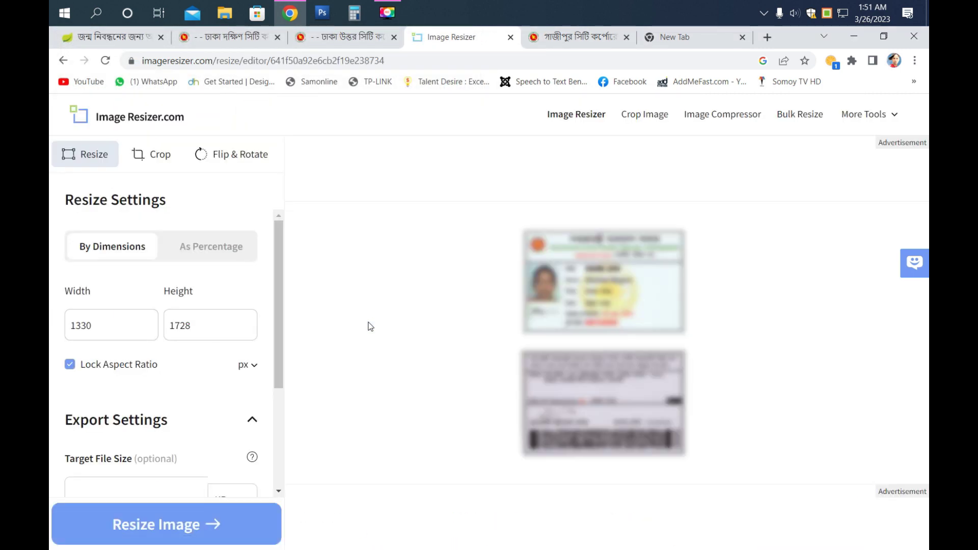
- Set a target file size and resize mother nid to 86.46 KB
scroll(176, 335, down, 3)
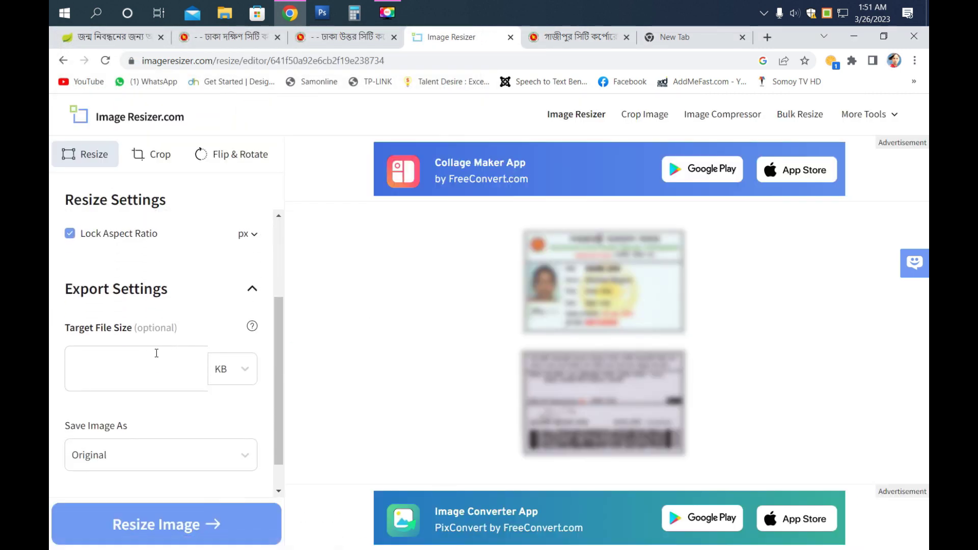
click(149, 368)
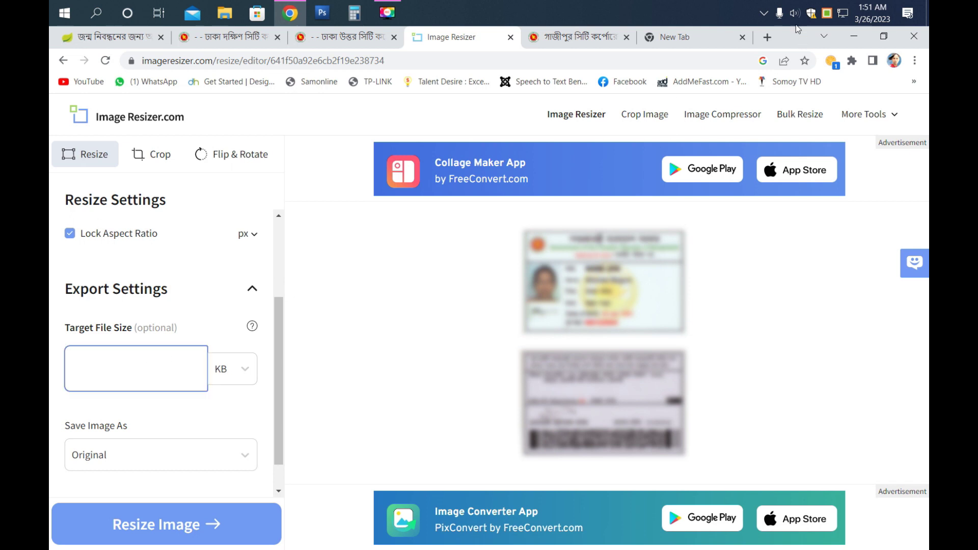
click(95, 364)
click(149, 527)
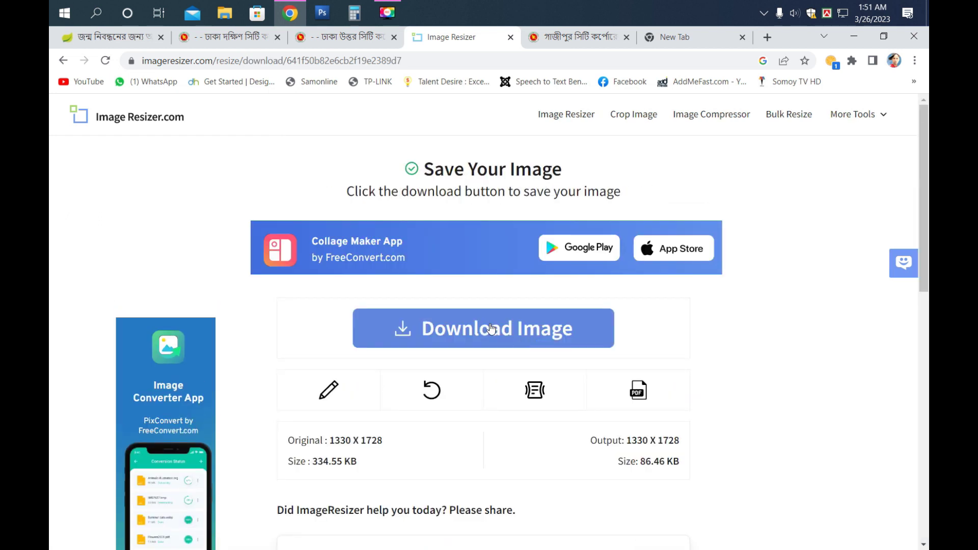
- Download the resized mother nid image and show it in its Downloads folder
click(492, 328)
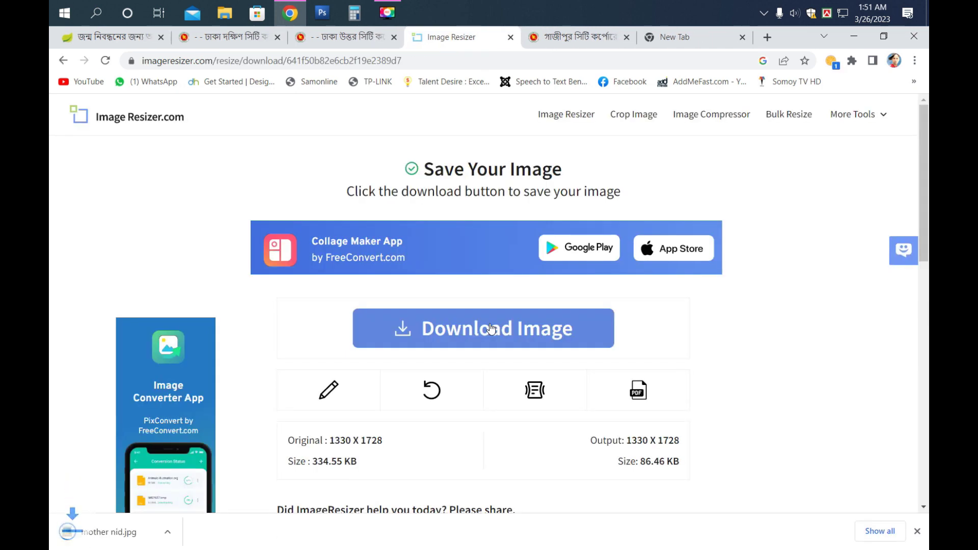
right_click(94, 540)
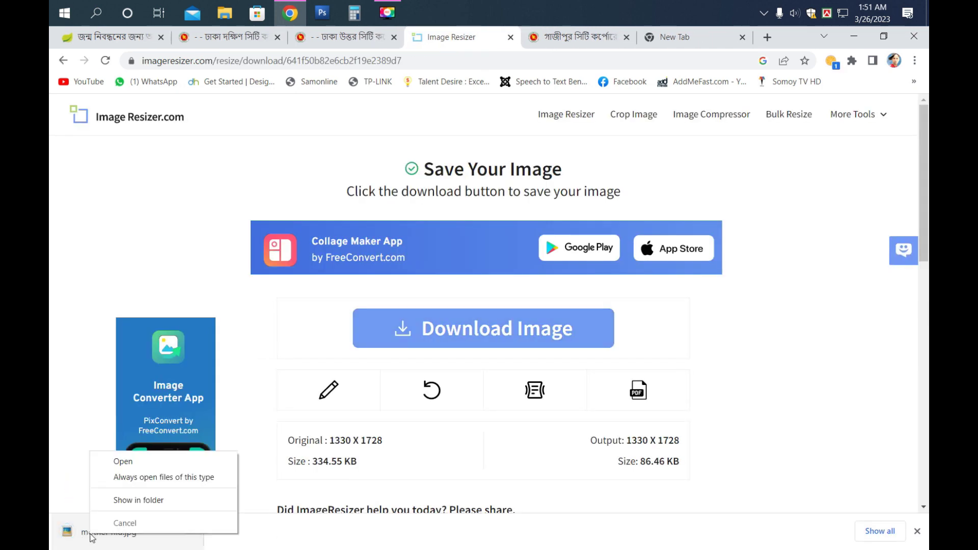
click(126, 504)
right_click(206, 159)
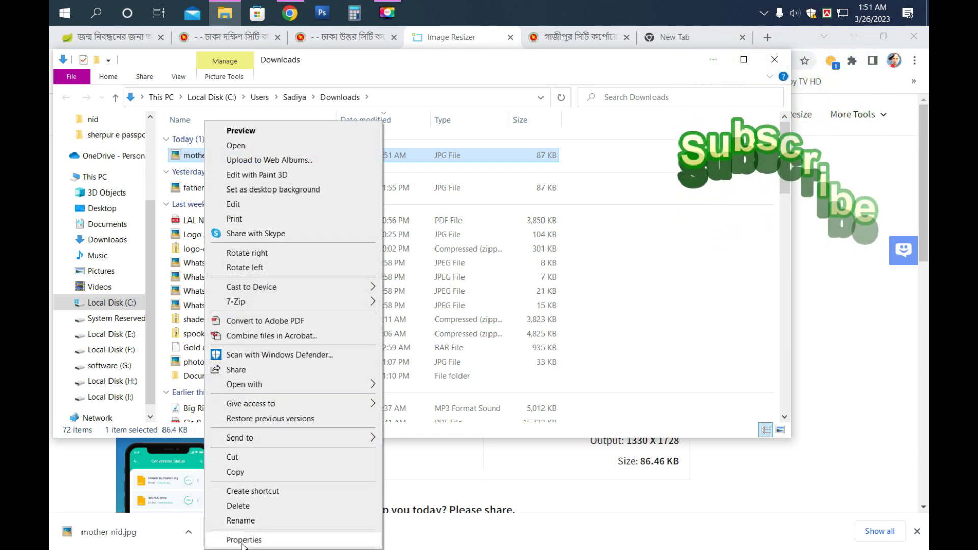
- Confirm in Properties that mother nid.jpg is now 86.4 KB
click(243, 540)
drag(284, 301, 298, 301)
click(451, 166)
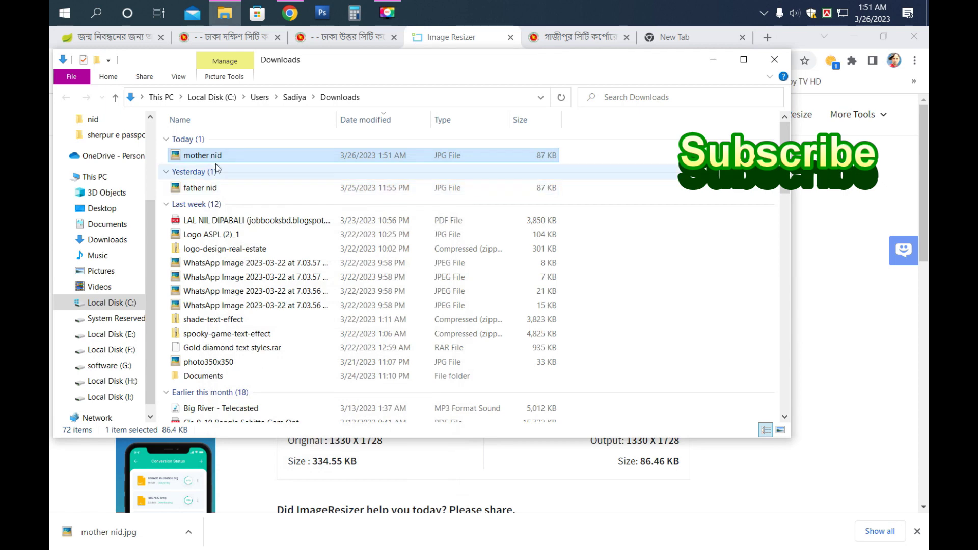
- Copy mother nid.jpg to the desktop, replacing the older file there
right_click(209, 156)
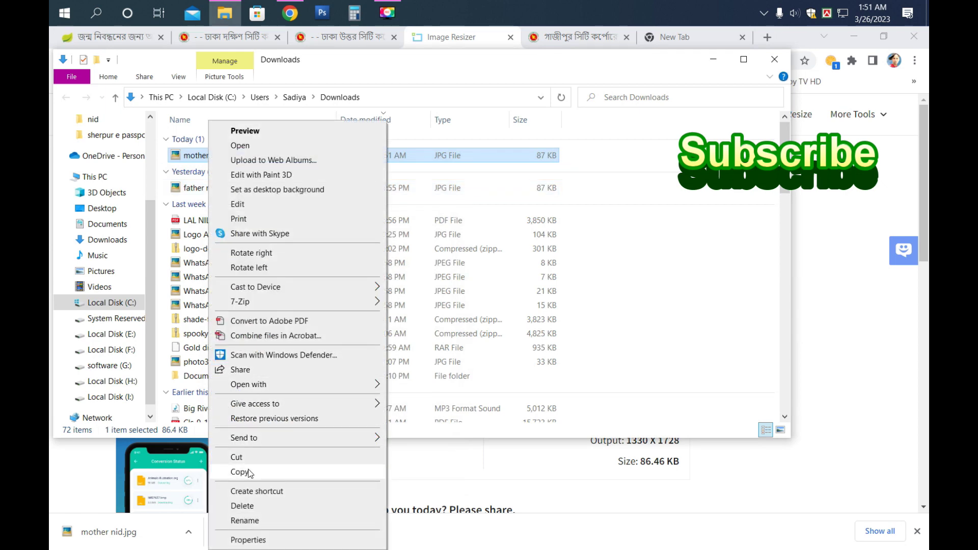
click(250, 472)
click(713, 59)
click(853, 38)
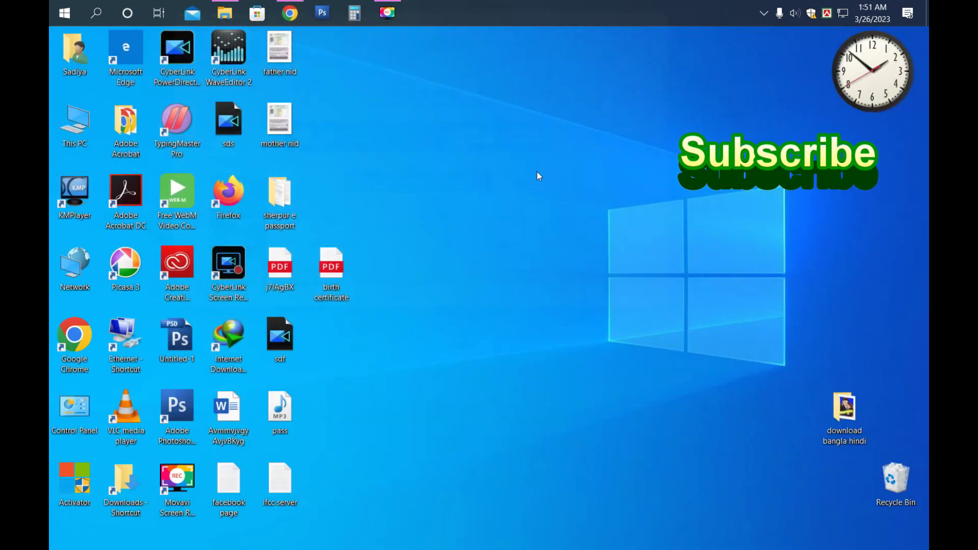
right_click(399, 136)
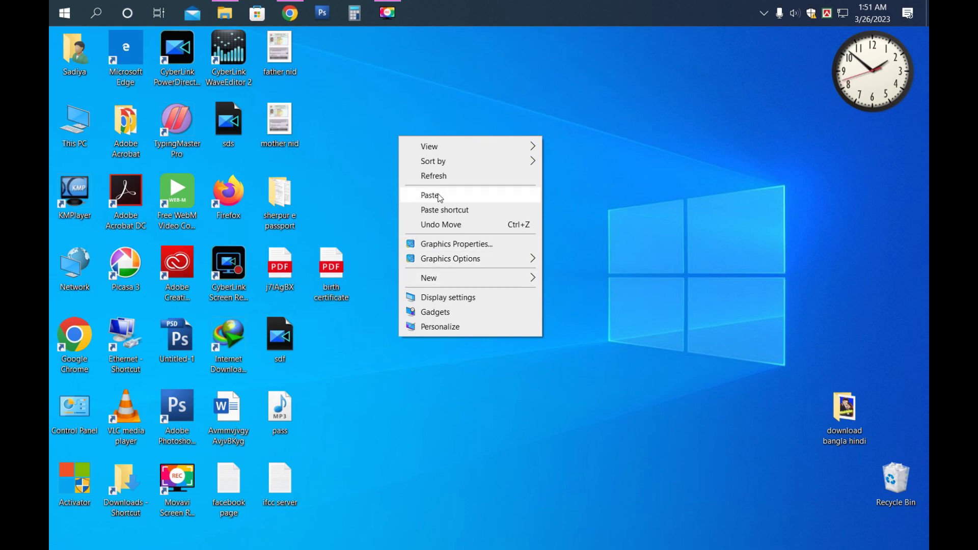
click(437, 199)
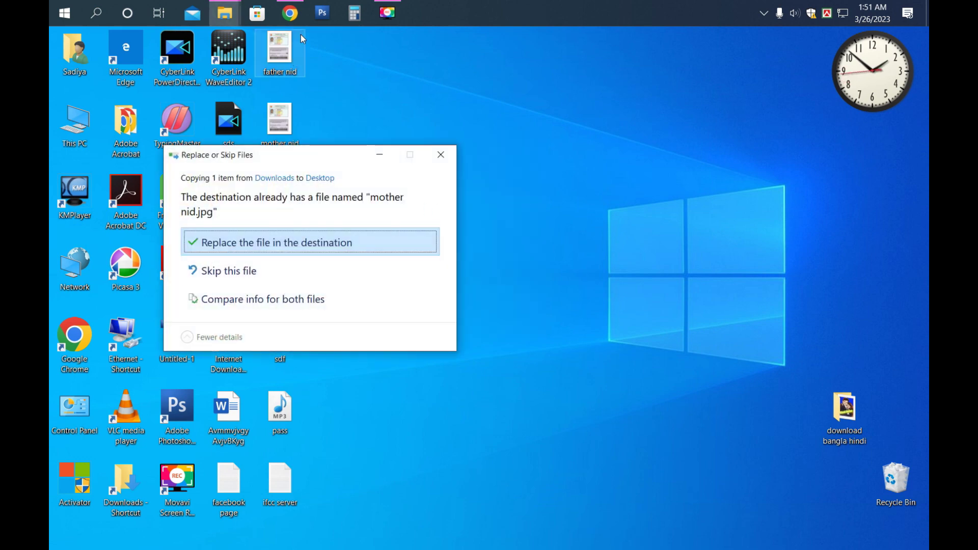
click(220, 245)
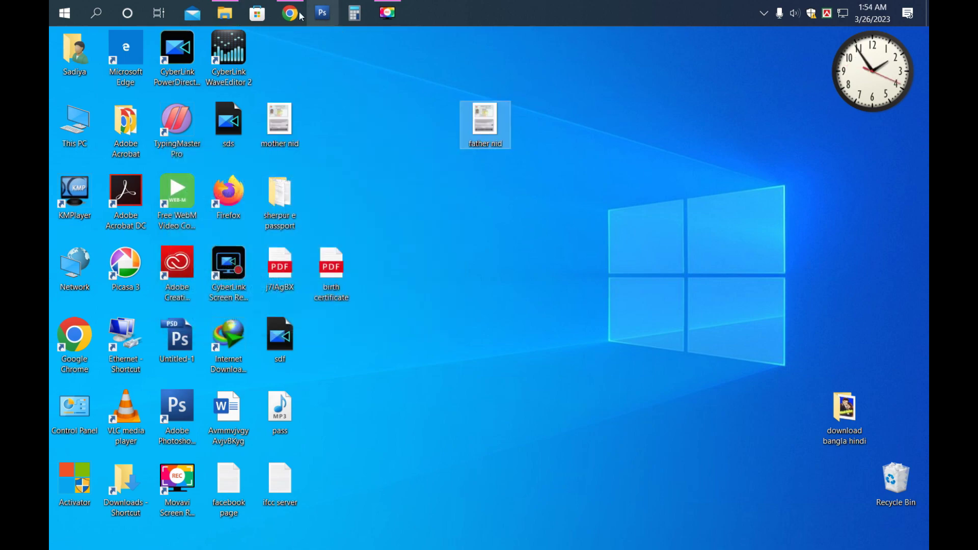
- Choose mother nid as the attachment file in the BDRIS form
click(290, 12)
click(292, 347)
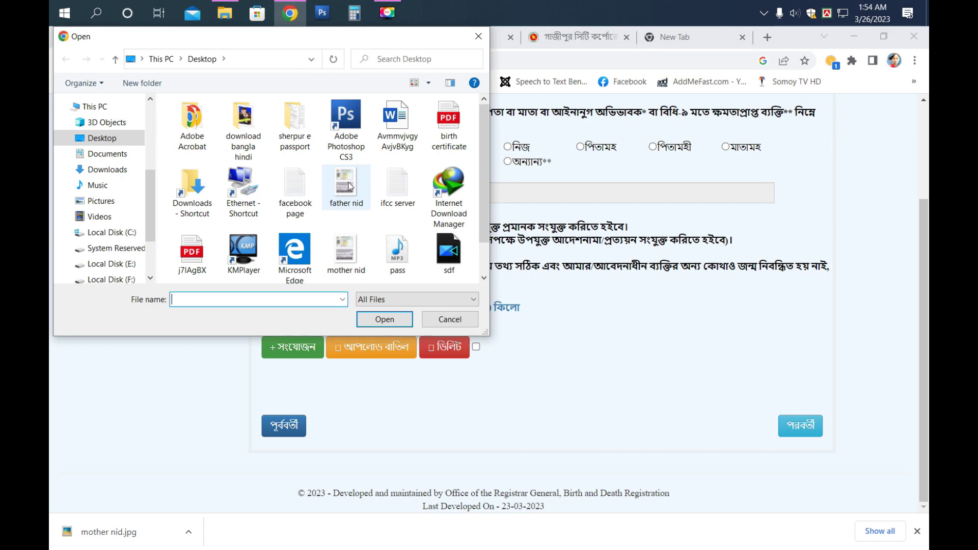
click(348, 188)
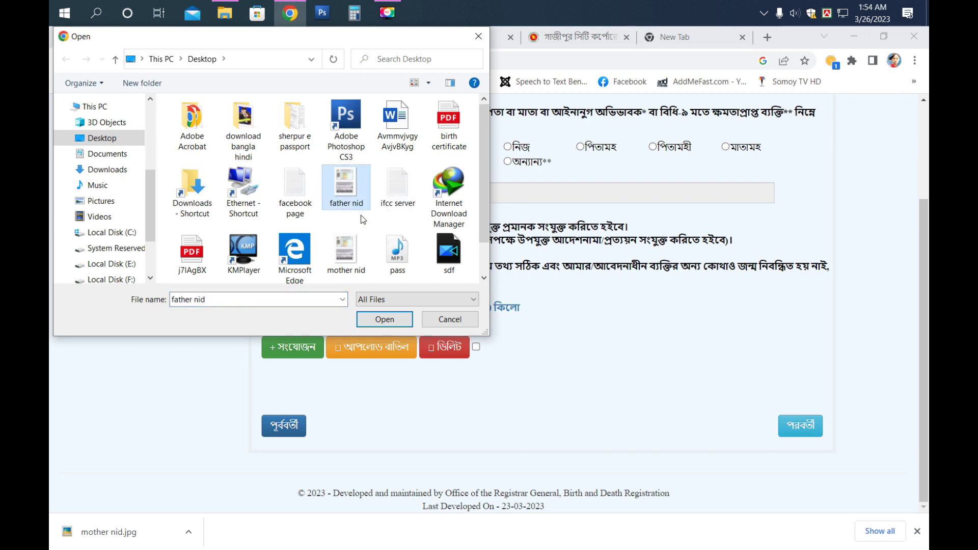
click(346, 250)
click(377, 318)
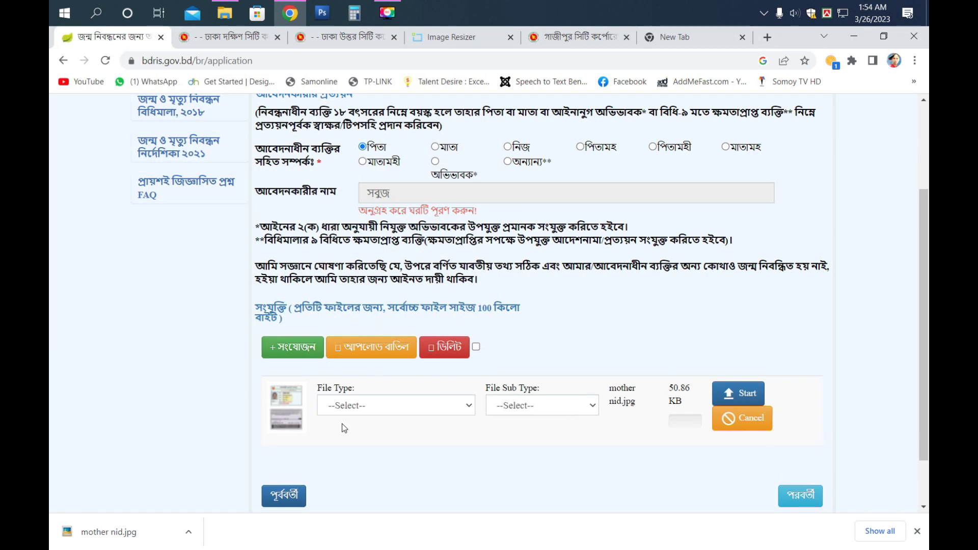
- Set its file type to চিকিৎসক কর্তৃক প্রত্যয়ন পত্র and start the upload
click(362, 404)
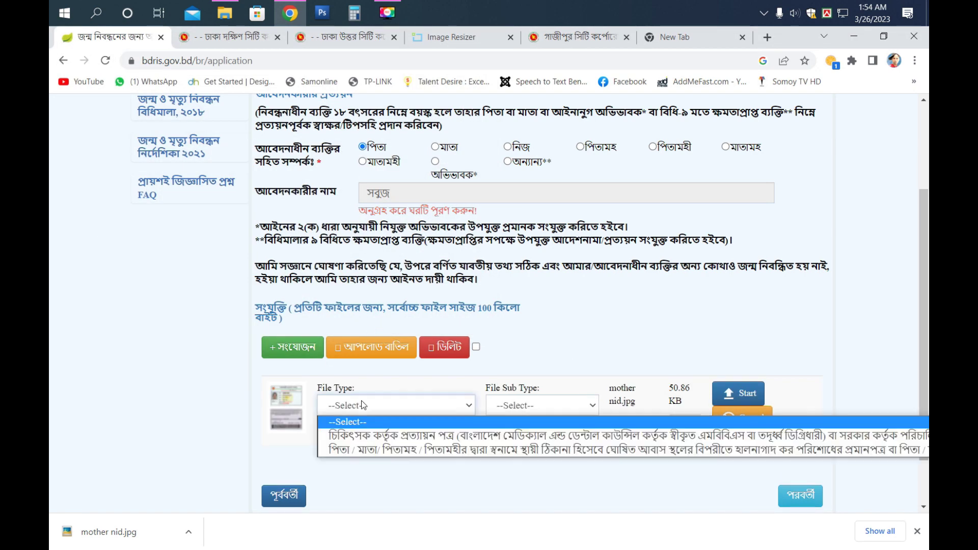
click(365, 437)
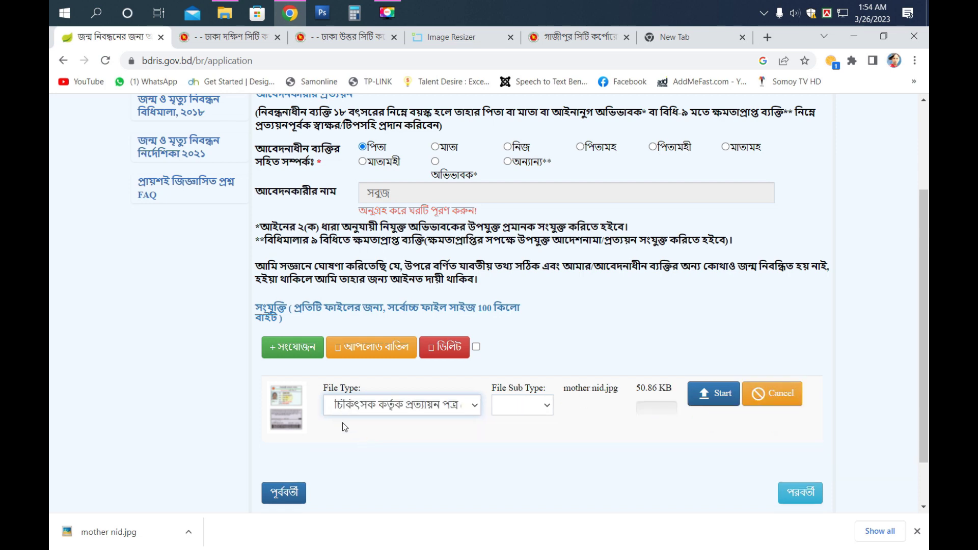
click(716, 406)
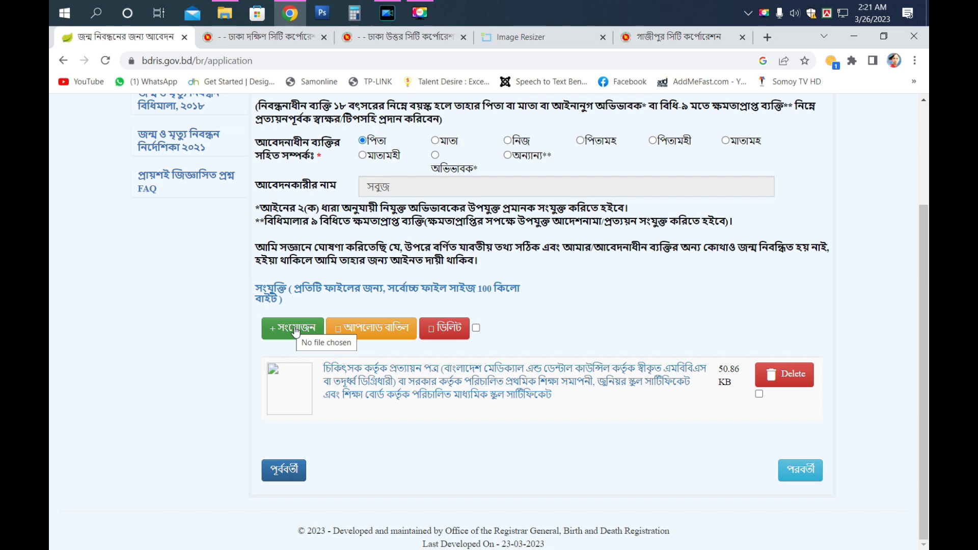
- Add father nid.jpg as a second attachment under the পিতা / মাতা / পিতামহ type and upload it
click(296, 330)
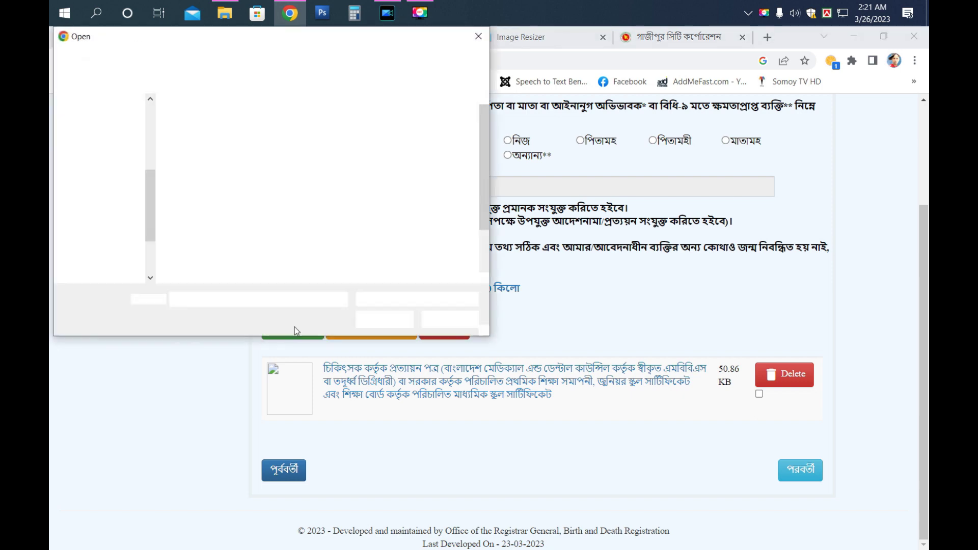
click(347, 187)
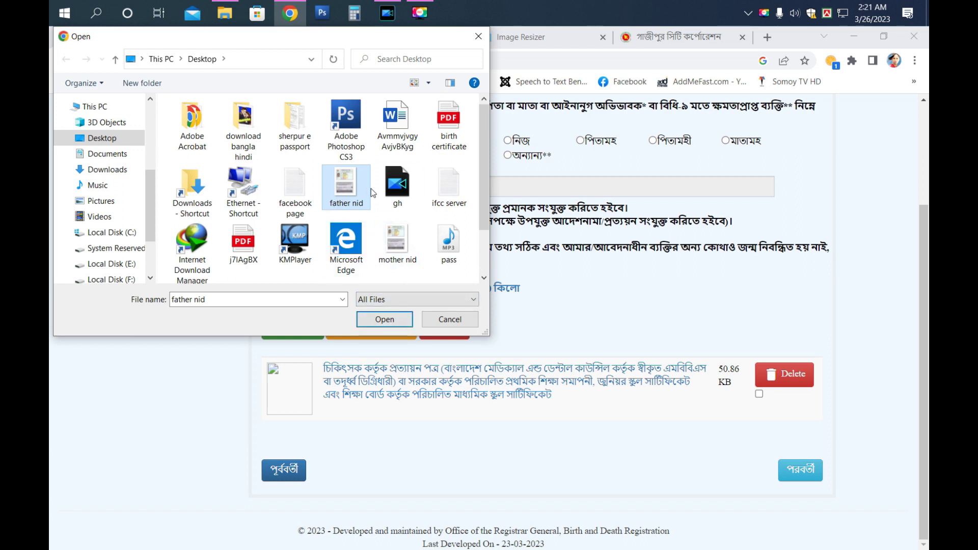
click(371, 321)
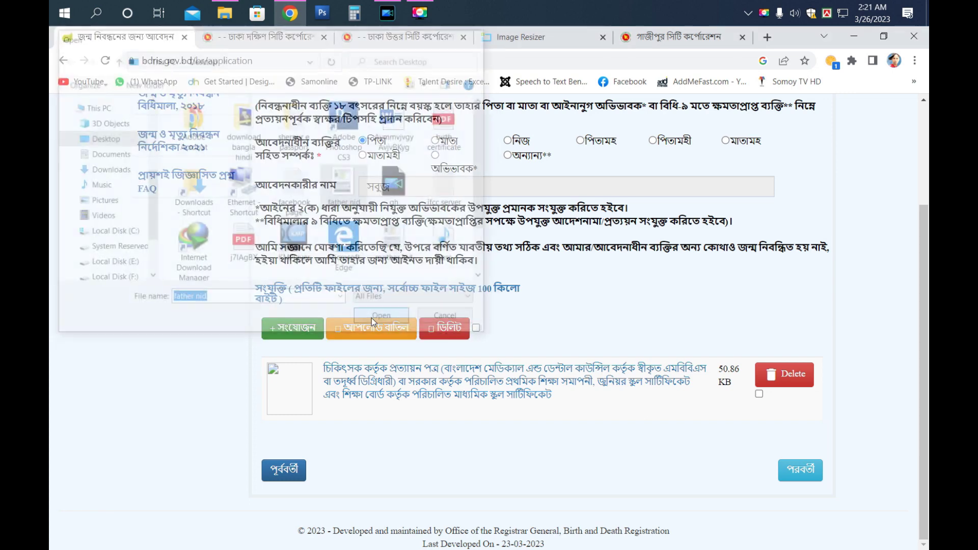
click(400, 438)
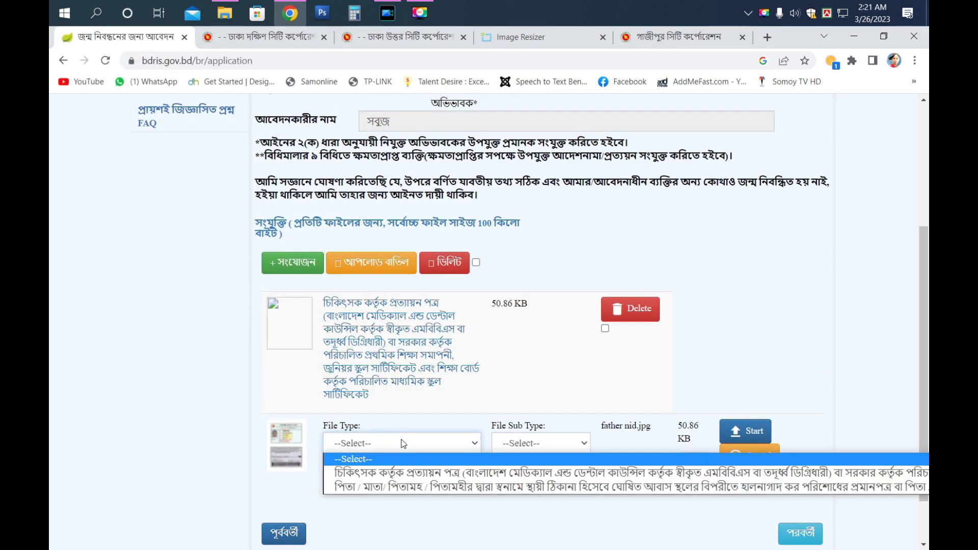
click(420, 489)
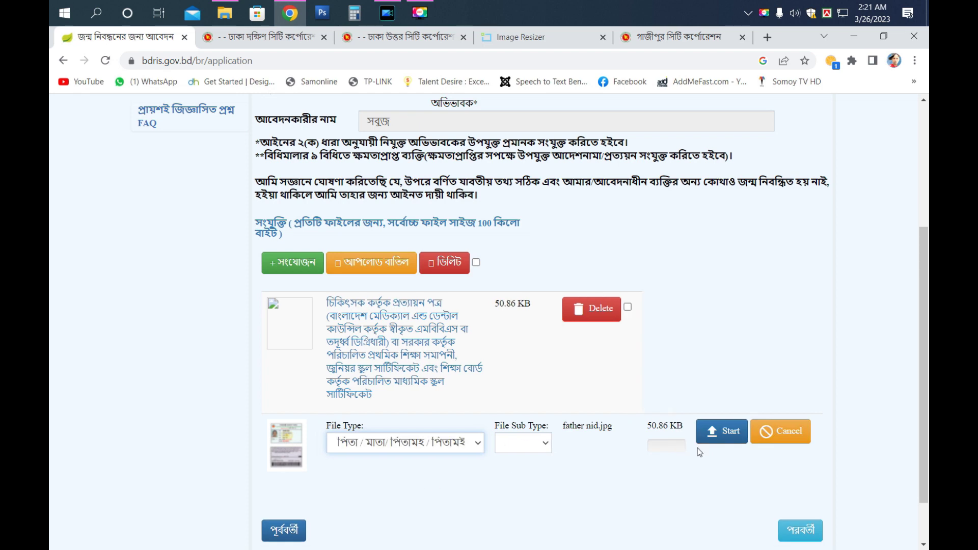
click(730, 432)
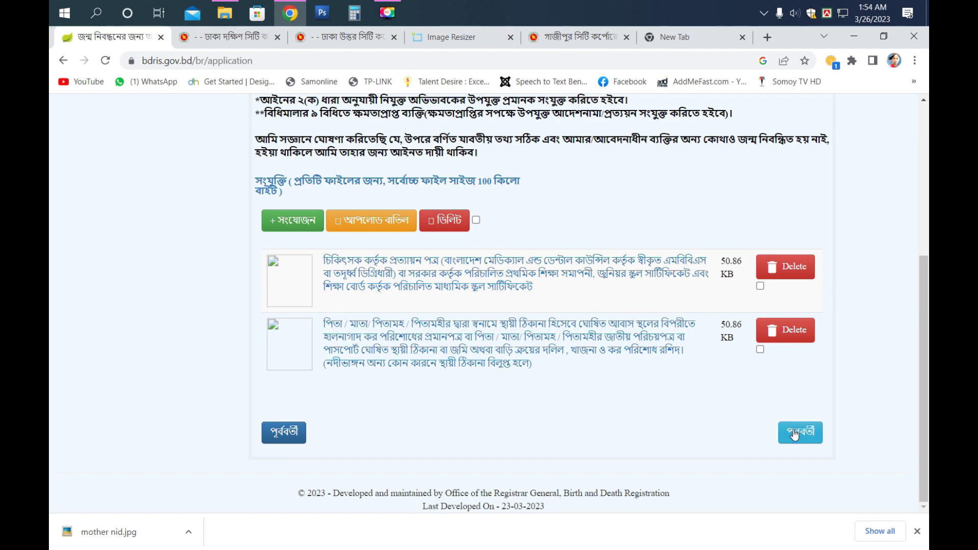
- Go to the review page, enter the applicant's mobile number and move to the OTP field
click(795, 434)
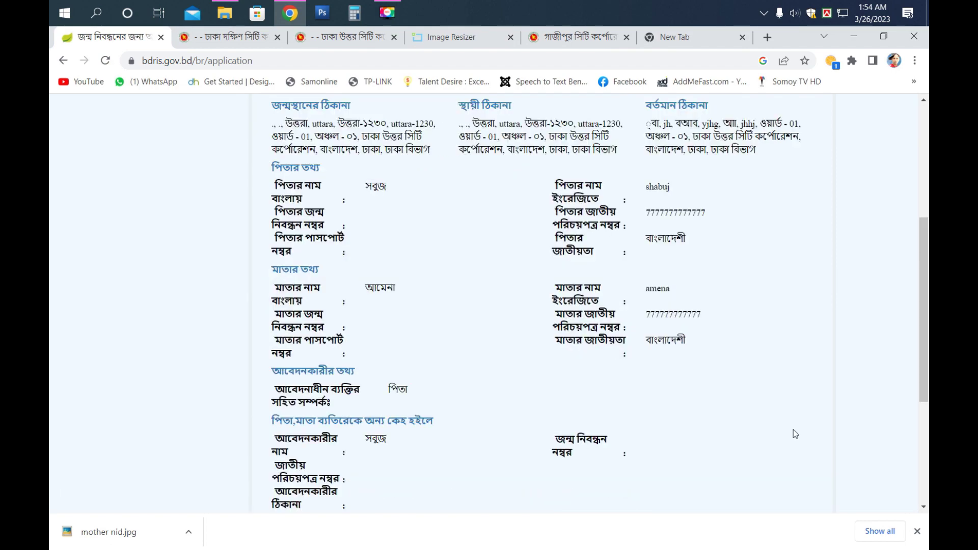
scroll(598, 334, down, 15)
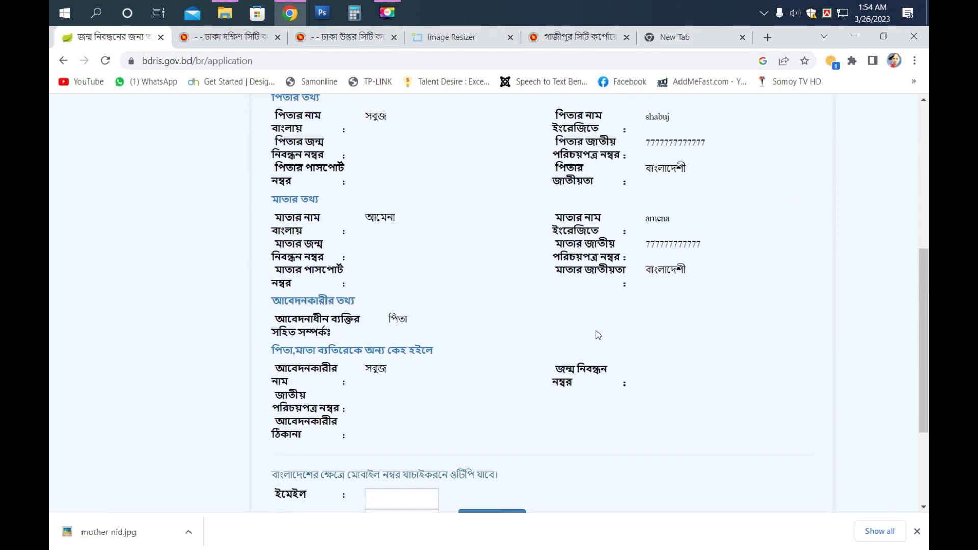
scroll(596, 330, up, 15)
scroll(597, 331, down, 14)
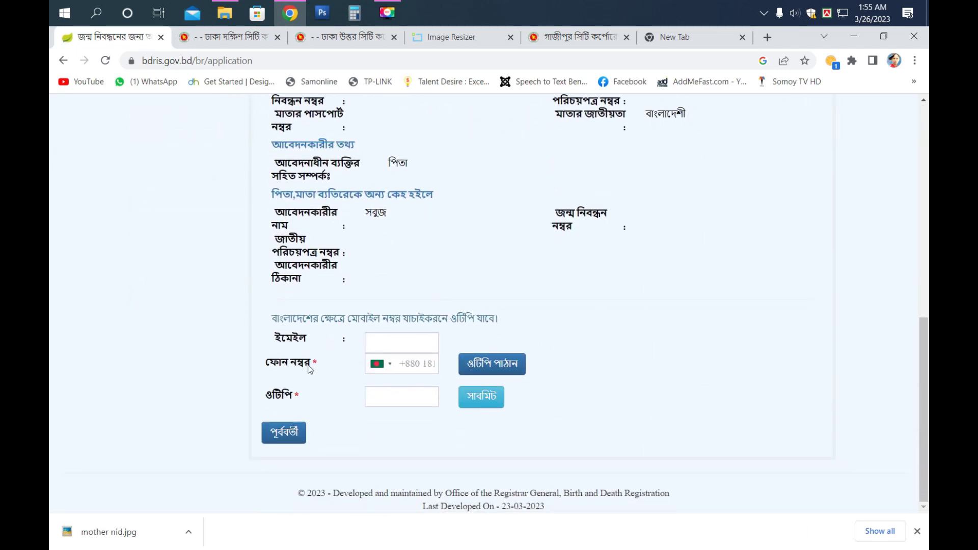
click(420, 367)
text(19698767)
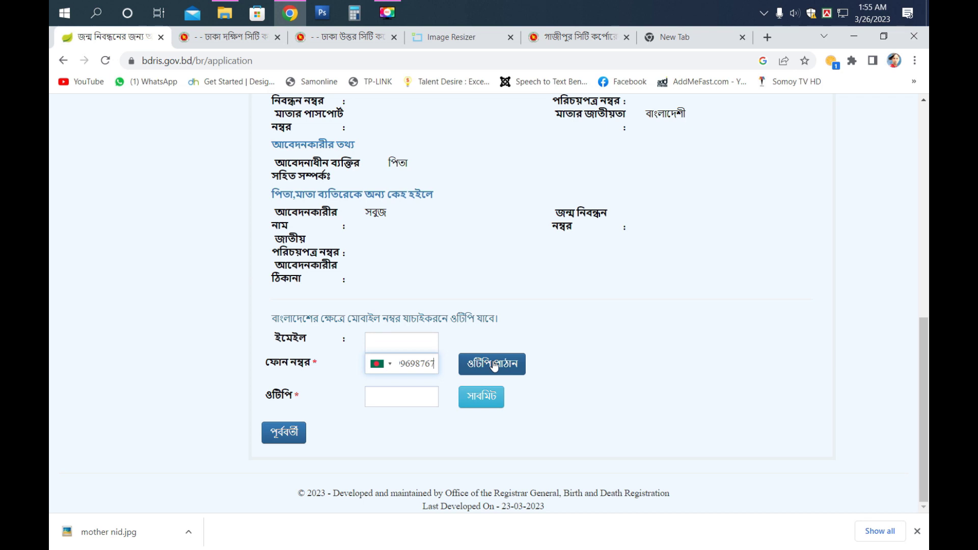
click(391, 400)
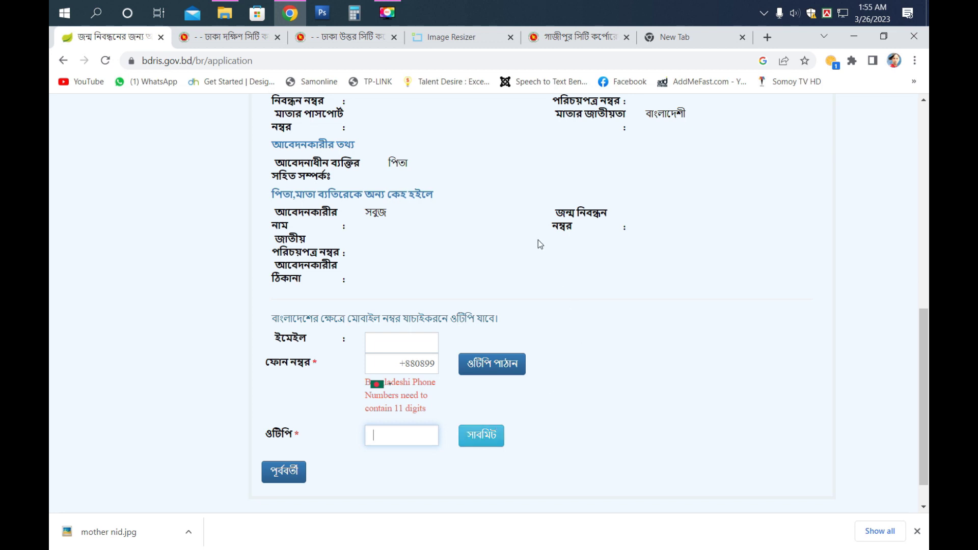
- Look through birth certificate.pdf in Edge, close it and refresh the desktop
click(861, 35)
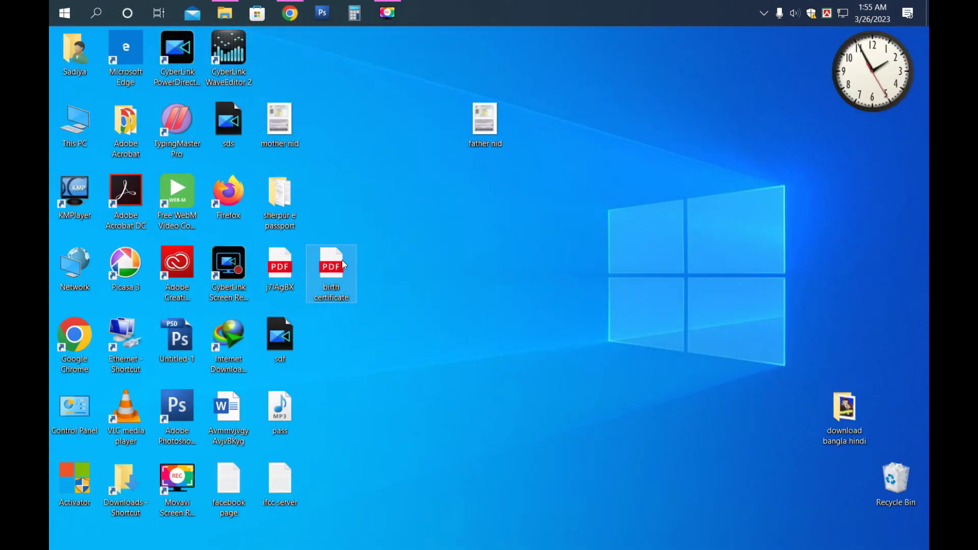
double_click(342, 260)
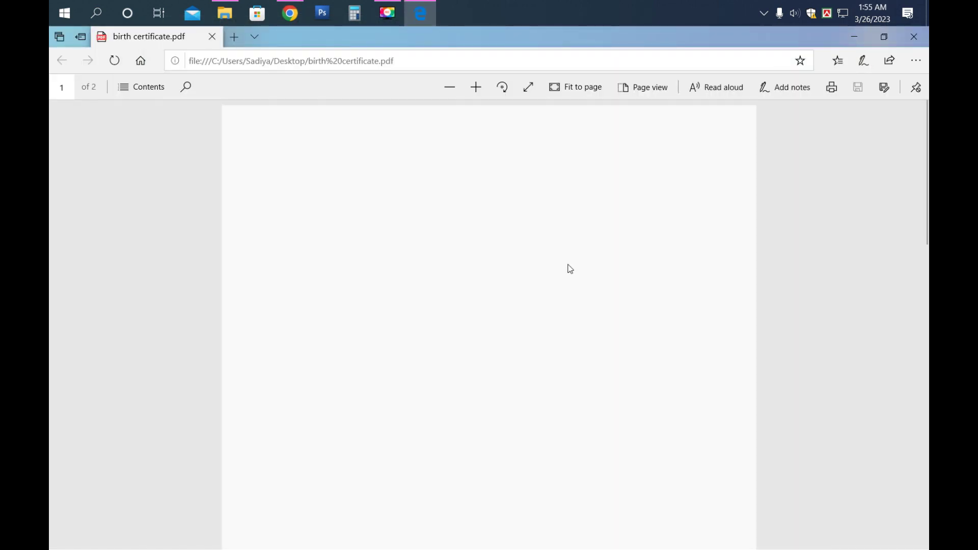
scroll(570, 269, down, 20)
scroll(571, 269, up, 20)
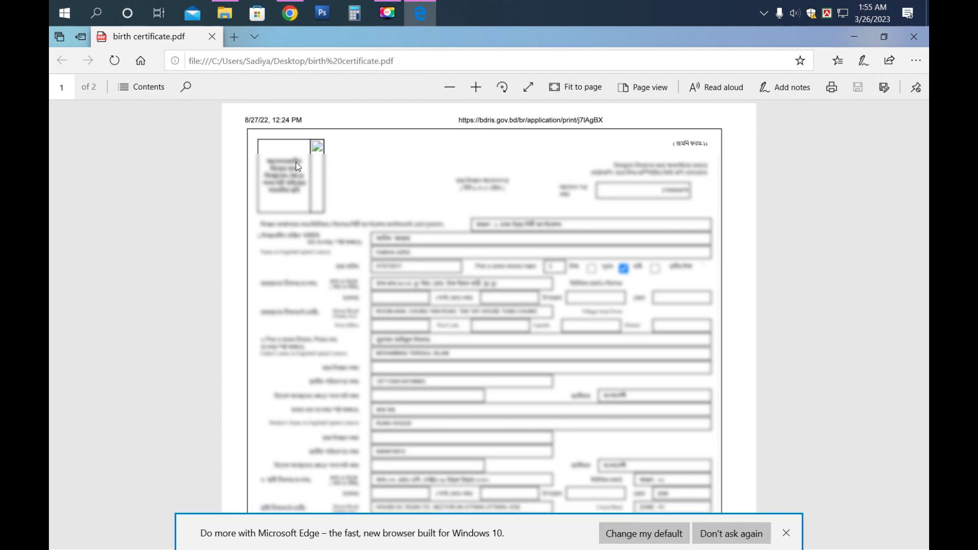
click(914, 37)
right_click(339, 88)
click(369, 130)
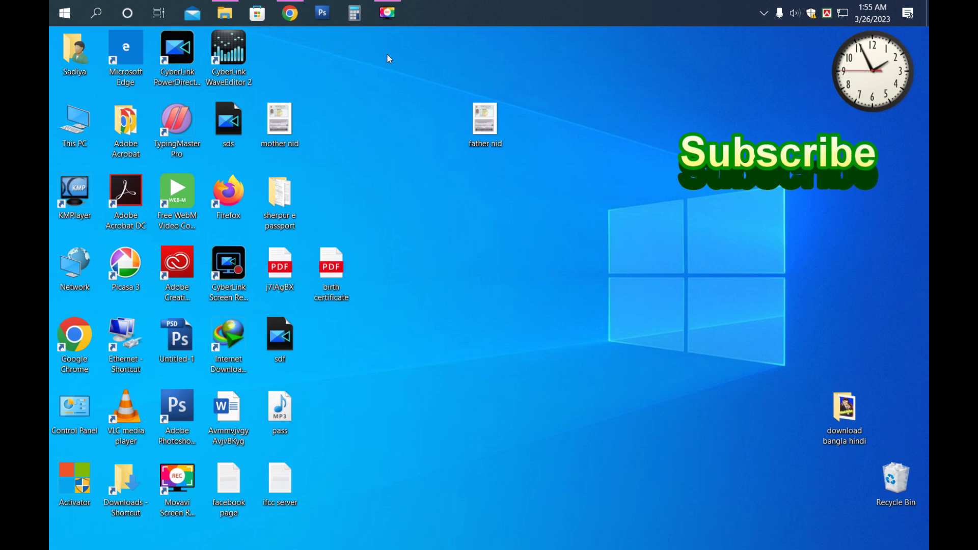
- Refresh the desktop, restore Chrome, close the stray new tab and return to the BDRIS tab
right_click(387, 54)
click(407, 94)
click(290, 13)
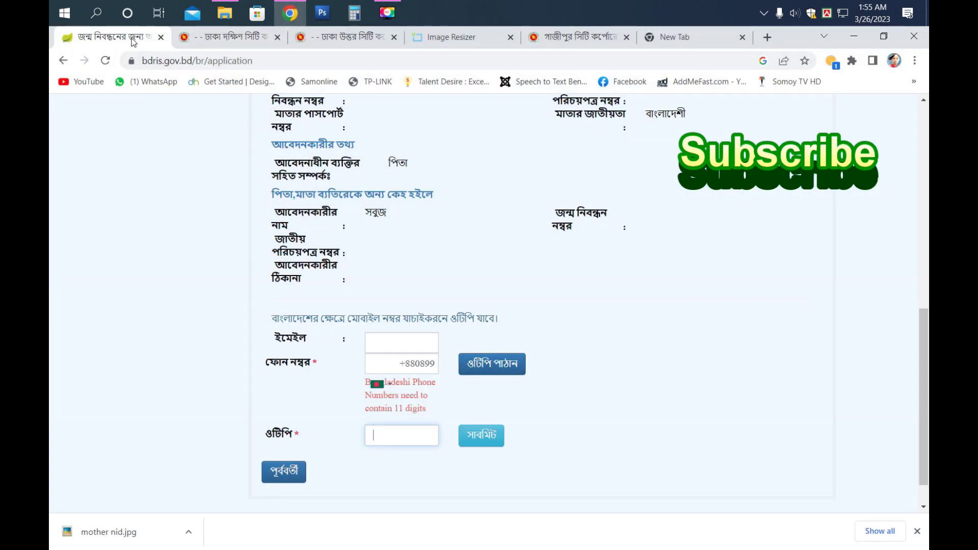
click(564, 38)
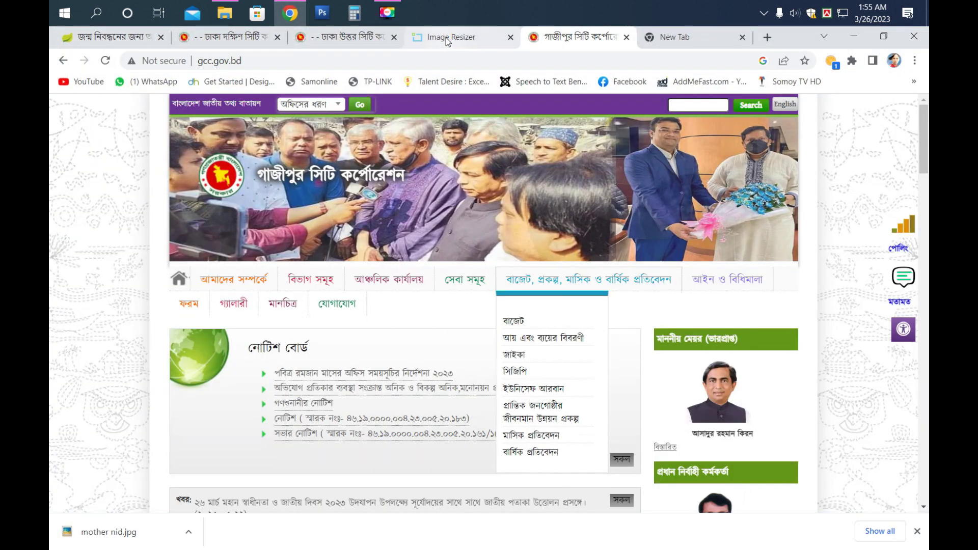
click(445, 38)
click(347, 37)
click(230, 41)
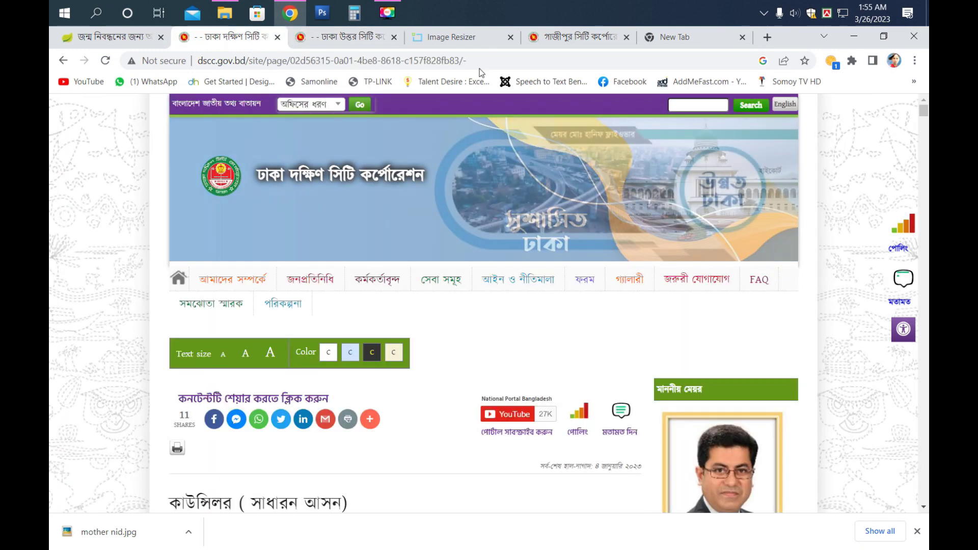
click(742, 38)
click(123, 45)
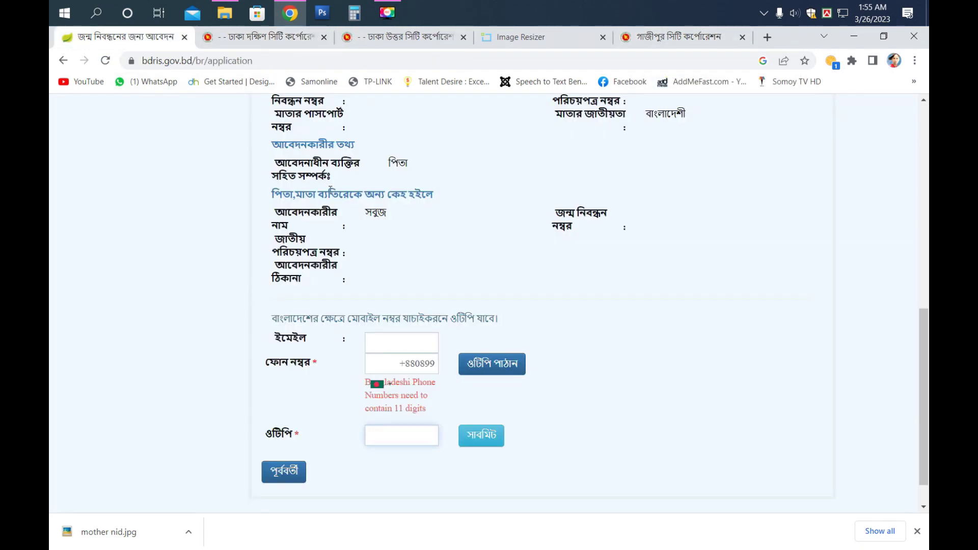
- Close the downloads bar on the BDRIS application review page
scroll(328, 188, up, 10)
mouse_move(400, 168)
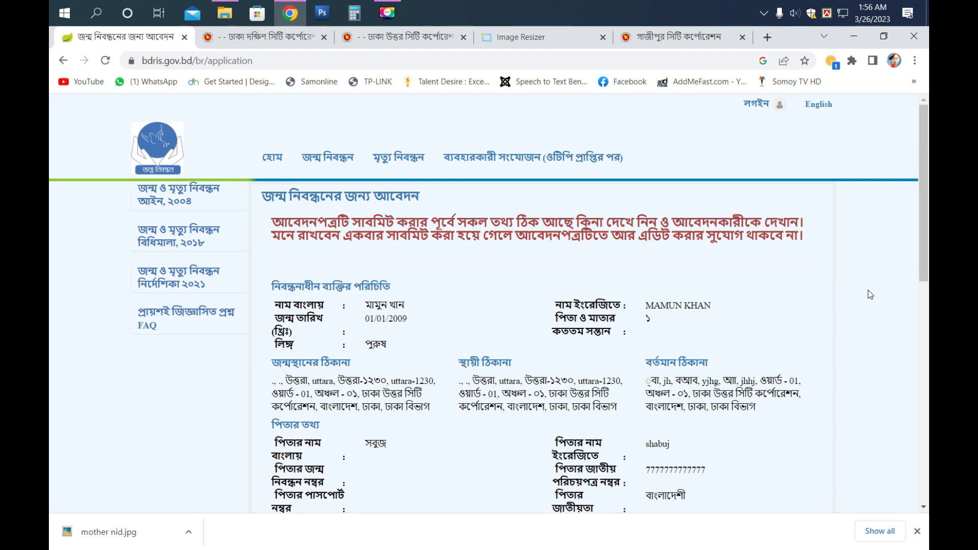
scroll(462, 311, down, 7)
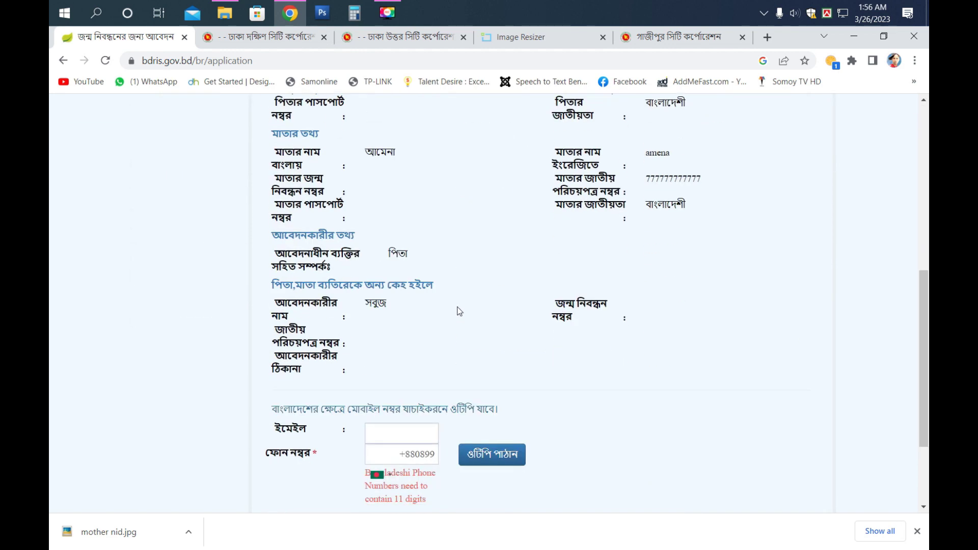
click(917, 531)
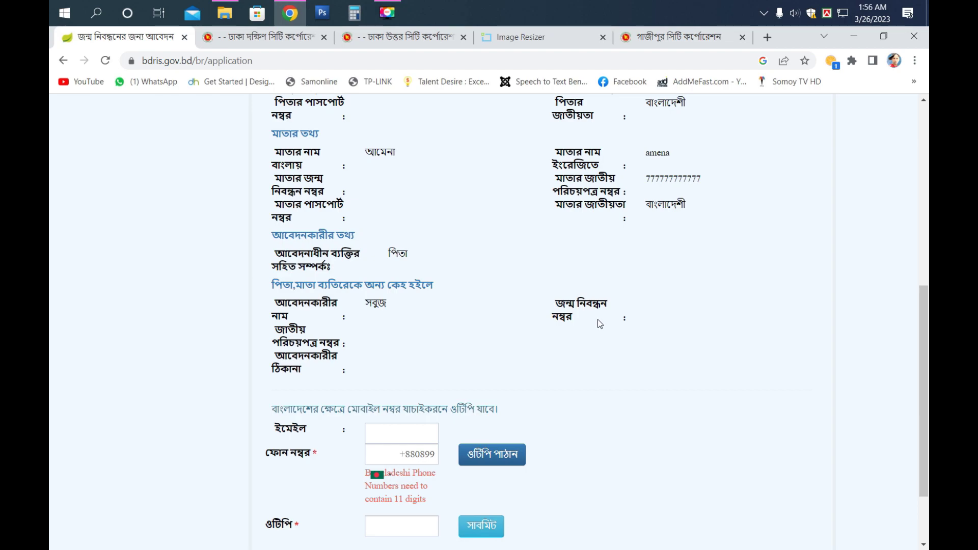